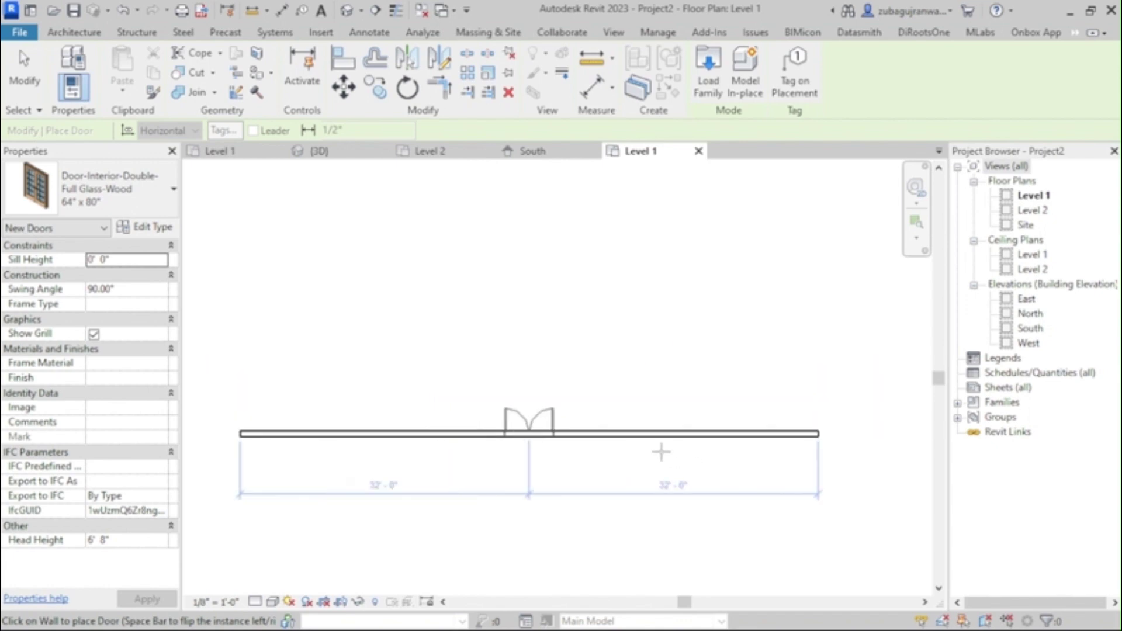
# - Place the 64" x 80" double full-glass door at the wall's midpoint, 32' from each end, and show it in 3D with Consistent Colors
pyautogui.click(528, 431)
pyautogui.press('3')
pyautogui.press('d')
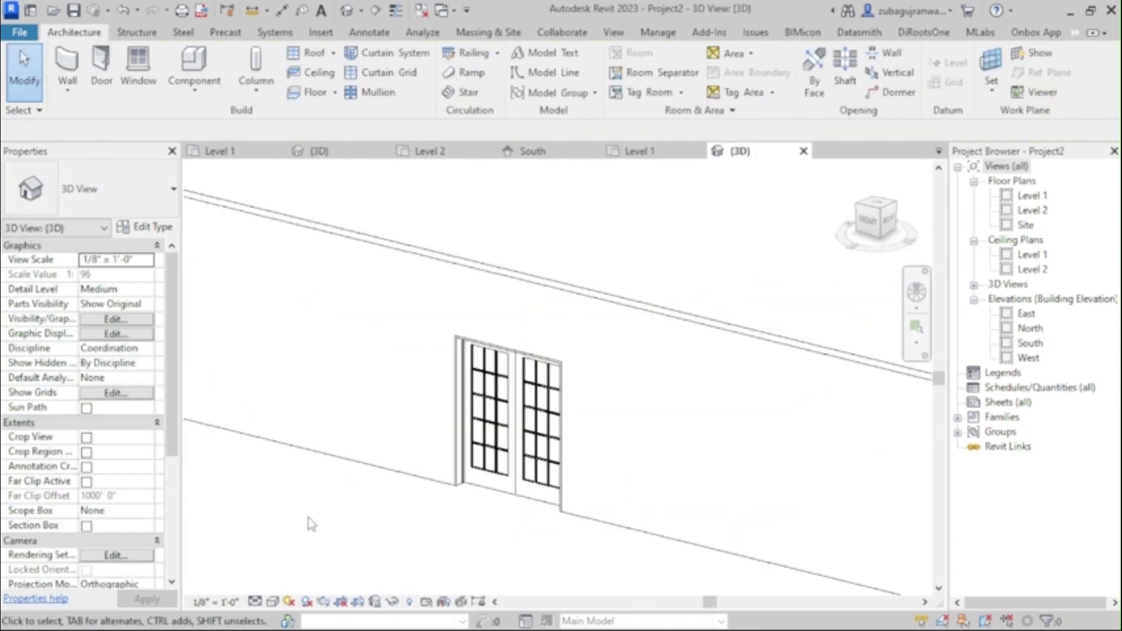
pyautogui.click(272, 601)
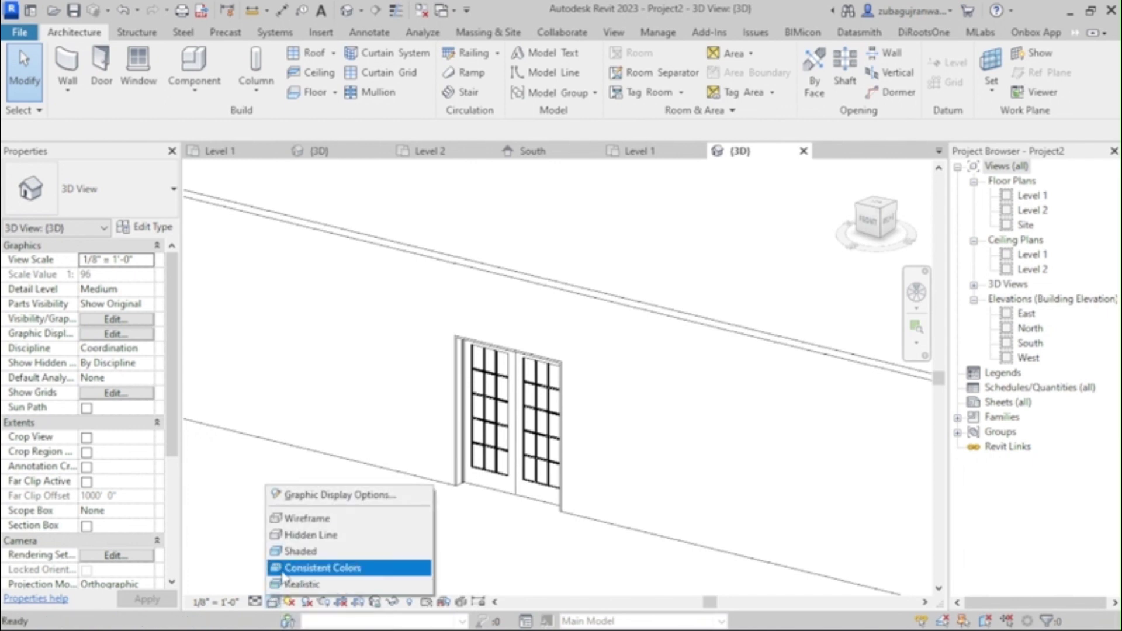
pyautogui.click(282, 572)
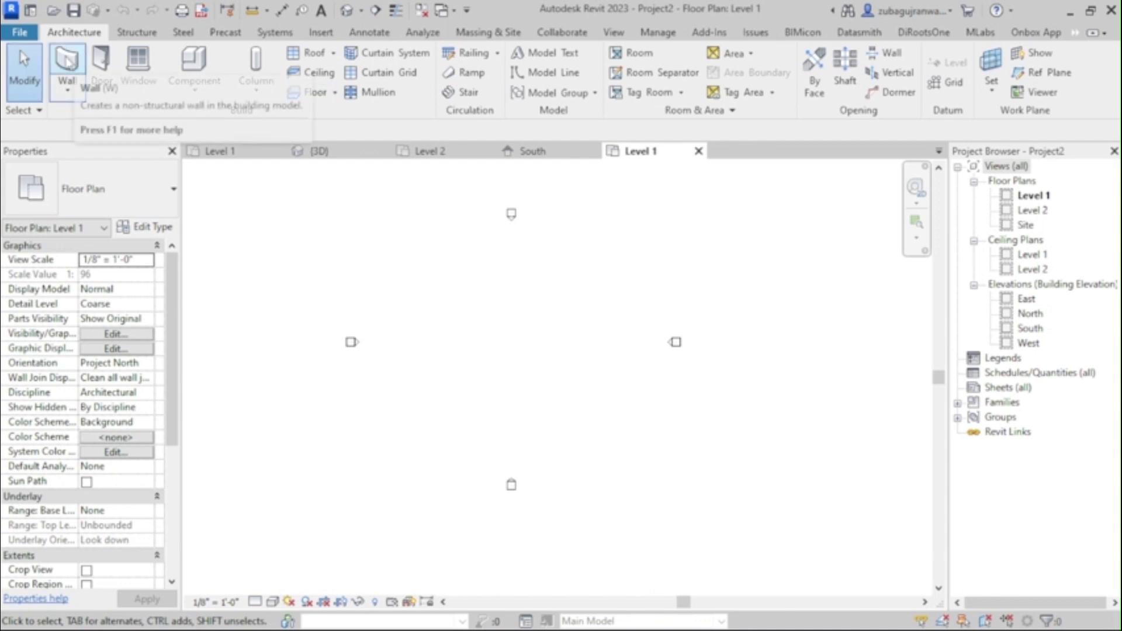
# - Draw a horizontal Generic - 8" wall about 64' long on Level 1, with its top constraint set up to Level 2
pyautogui.click(67, 62)
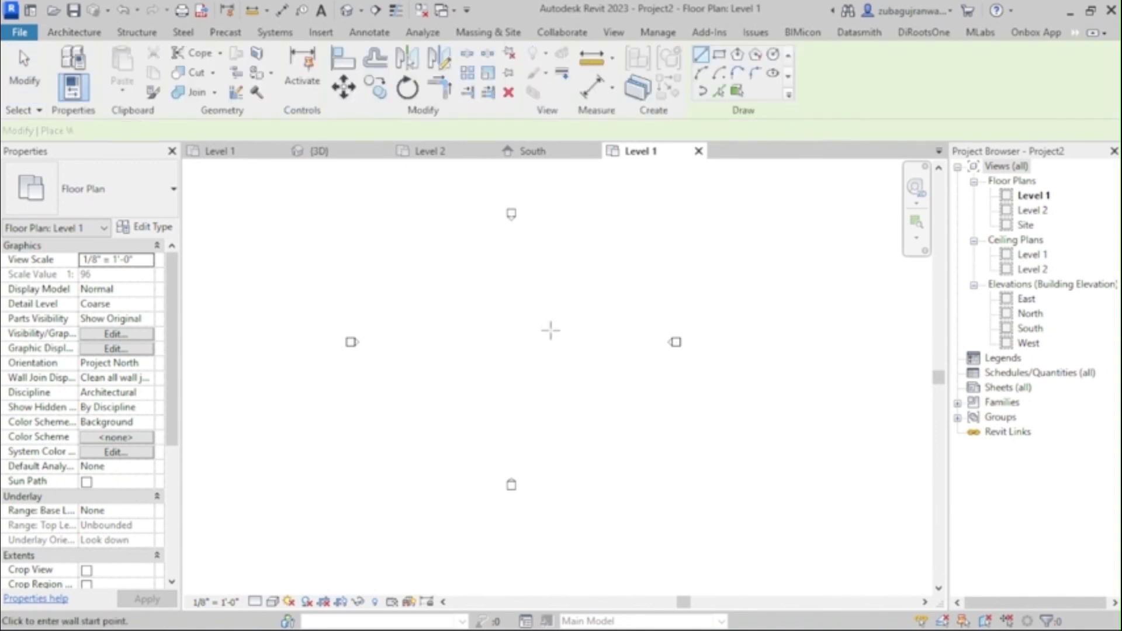
pyautogui.scroll(1, 548, 309)
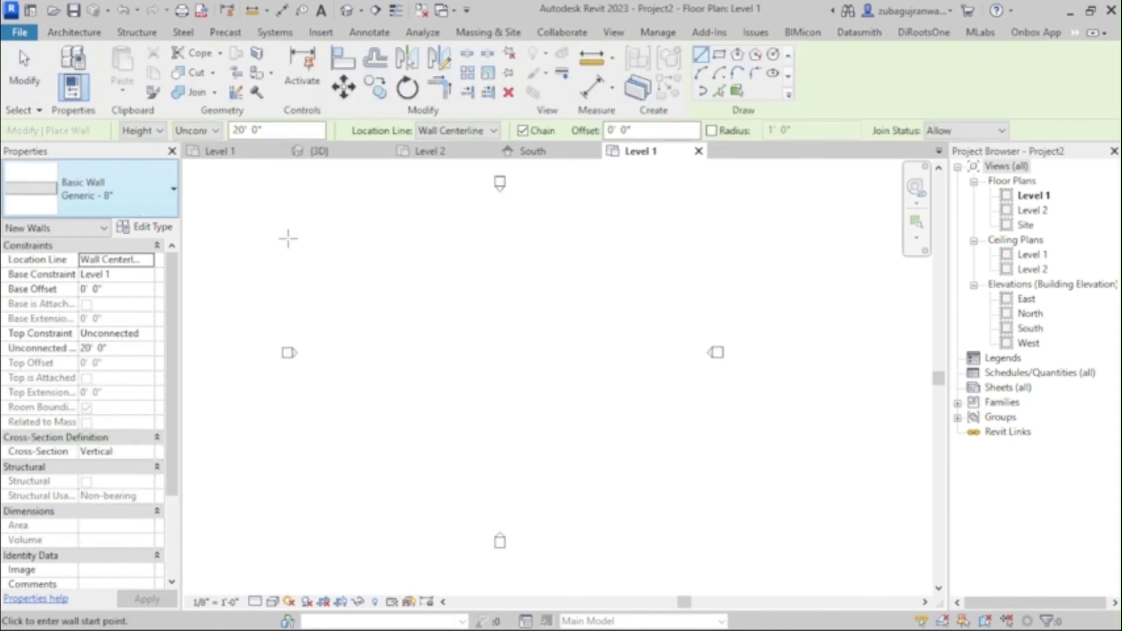
pyautogui.scroll(-1, 506, 326)
pyautogui.scroll(2, 507, 323)
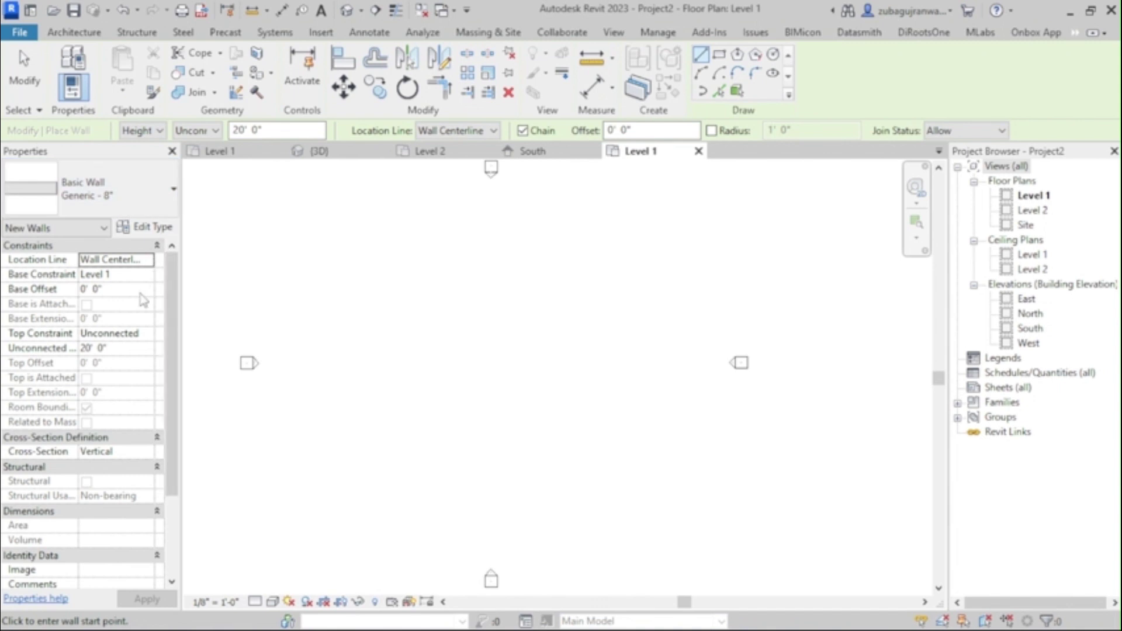
pyautogui.click(148, 333)
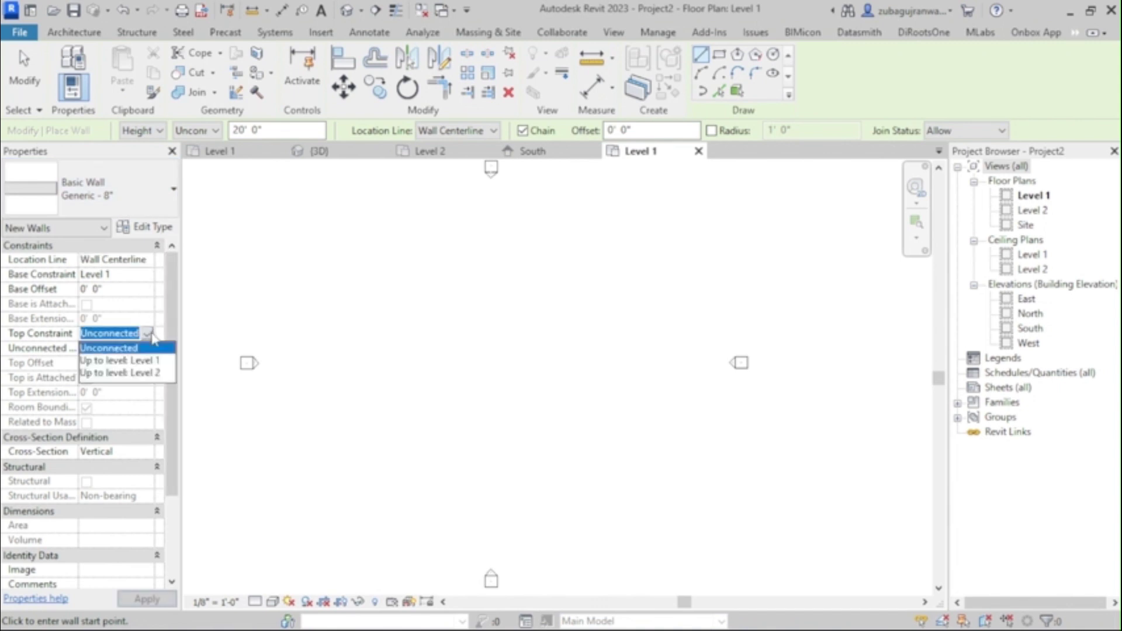
pyautogui.click(132, 373)
pyautogui.click(365, 361)
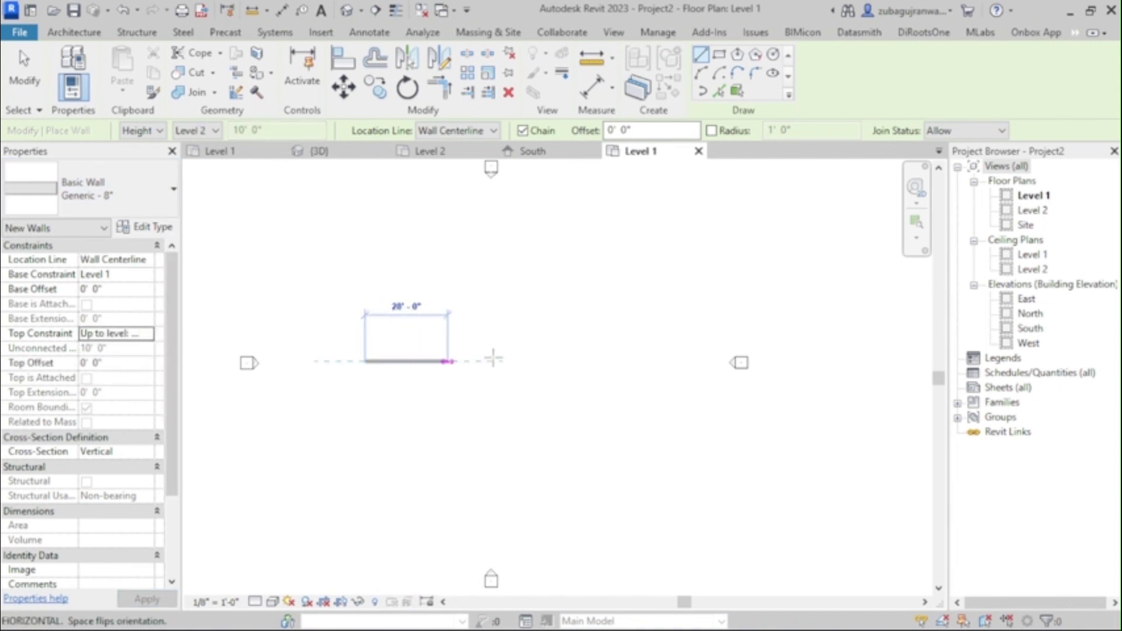
pyautogui.click(554, 361)
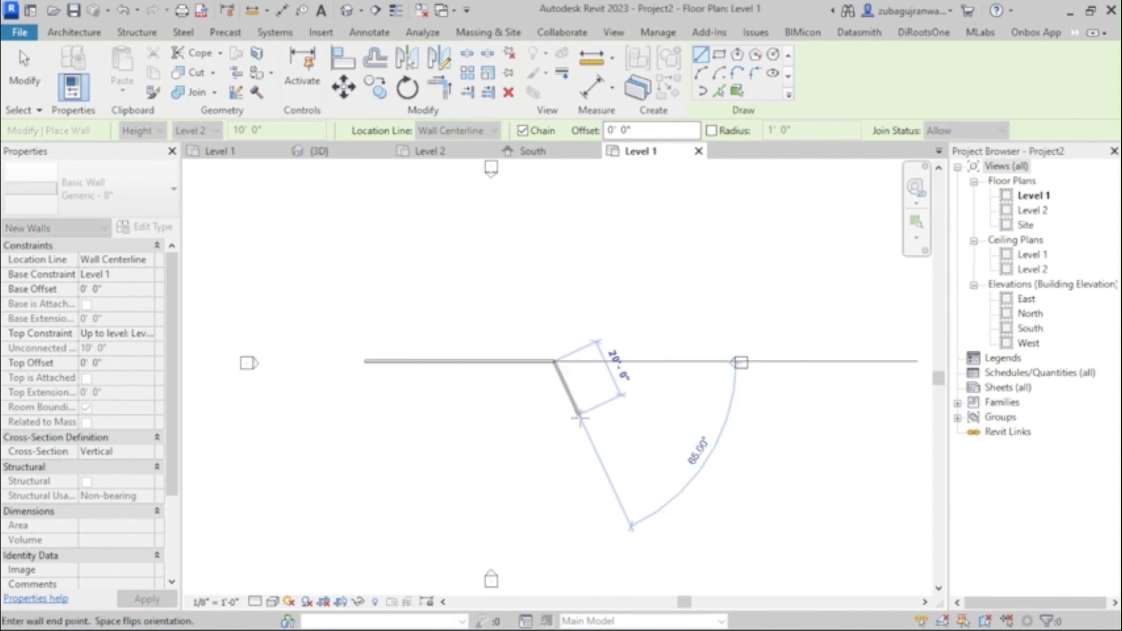
pyautogui.press('Escape')
pyautogui.press('Escape')
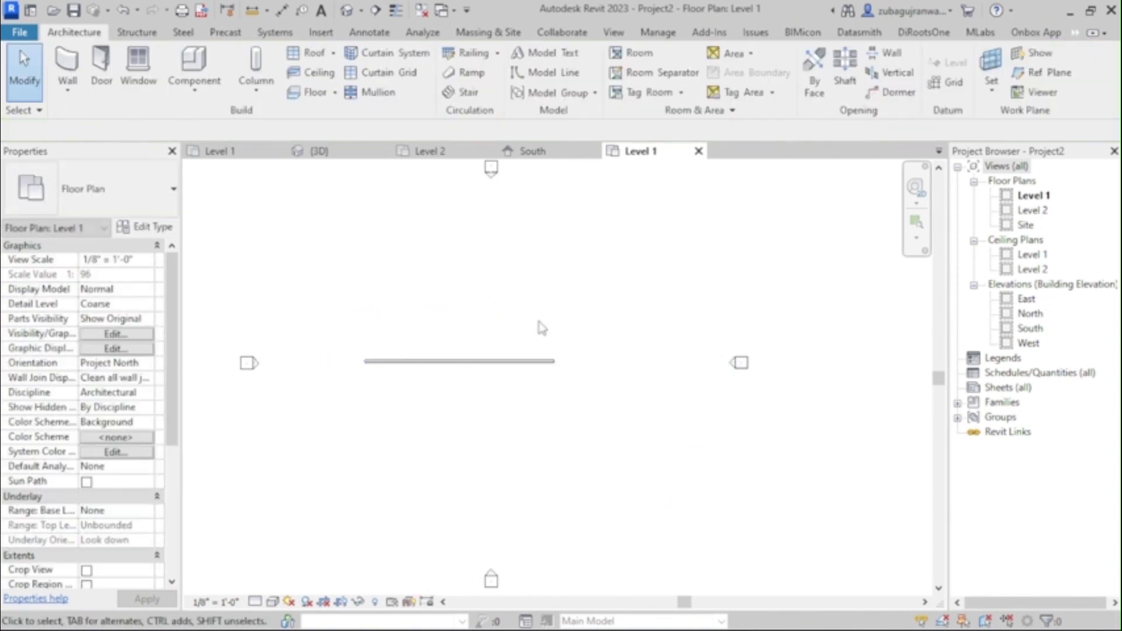
# - Start placing a door and browse to the Residential folder of the English-Imperial Doors library for loading a family
pyautogui.scroll(-1, 612, 380)
pyautogui.scroll(1, 593, 322)
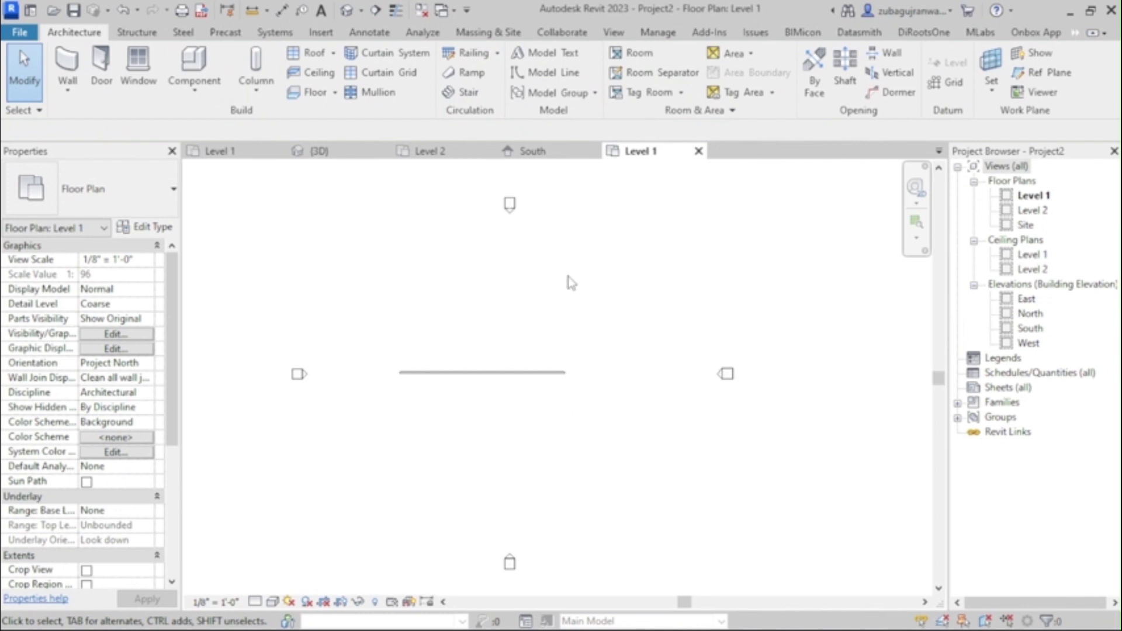
pyautogui.scroll(1, 584, 354)
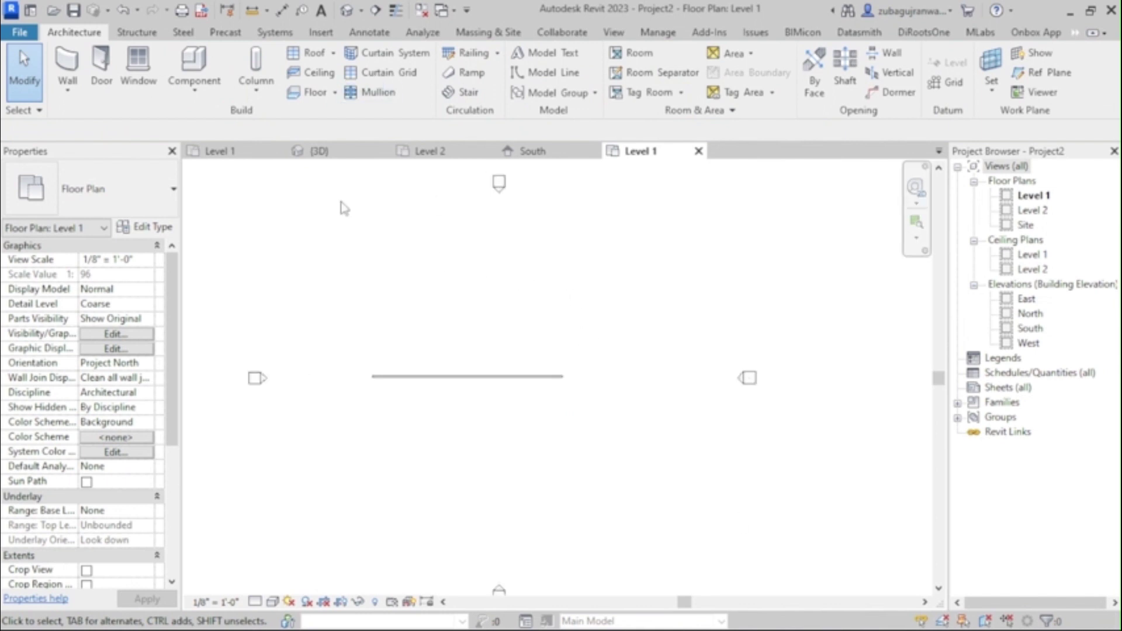
pyautogui.click(95, 76)
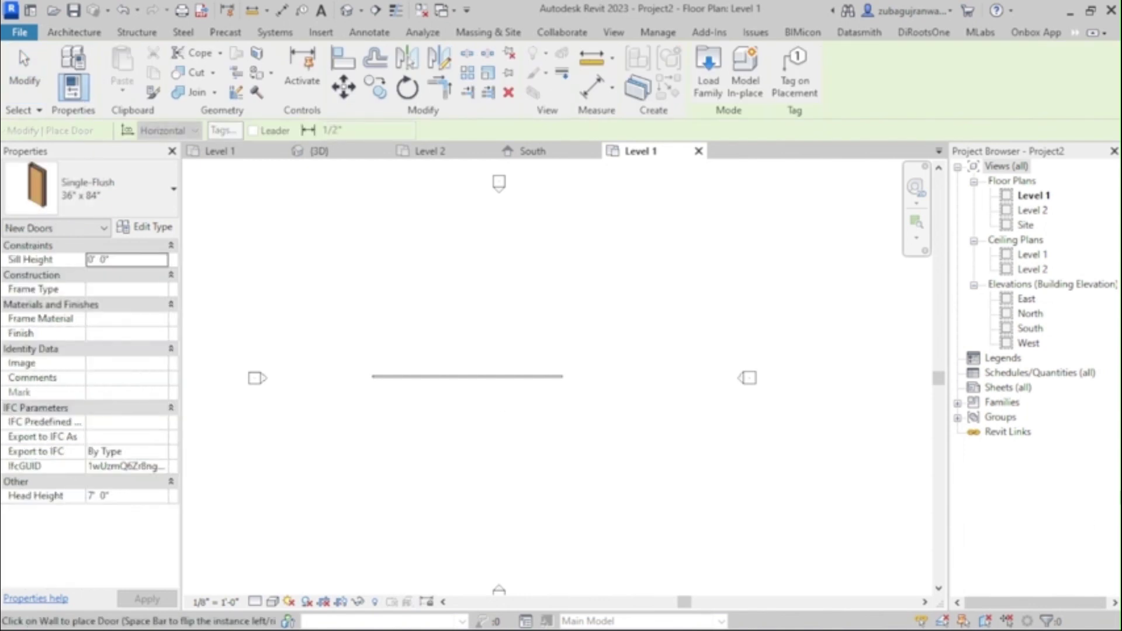
pyautogui.click(81, 205)
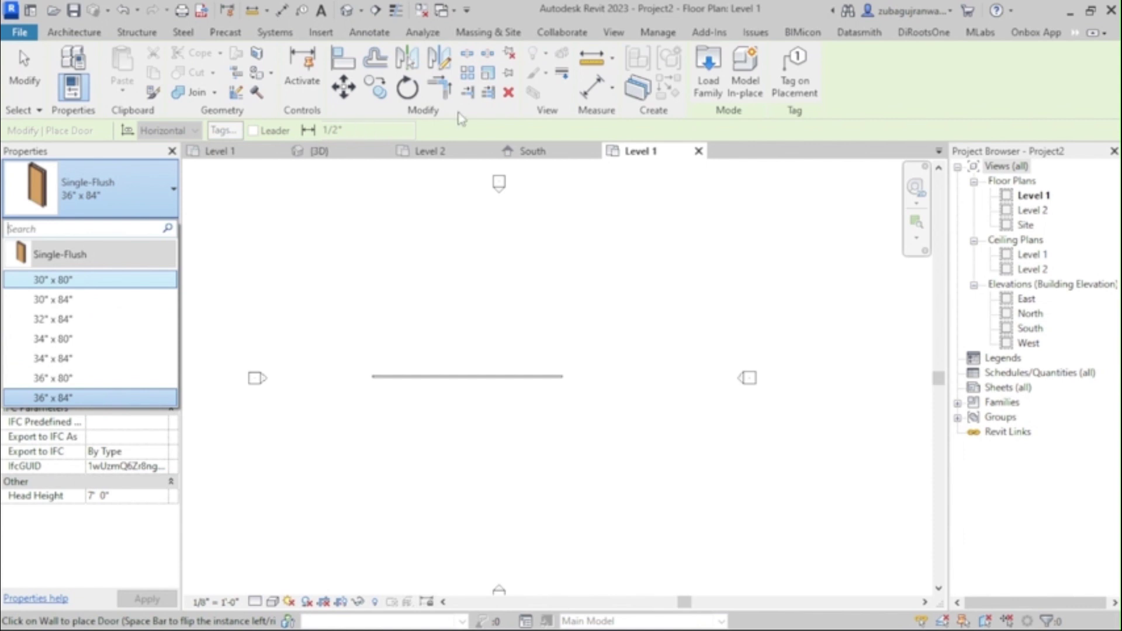
pyautogui.click(706, 94)
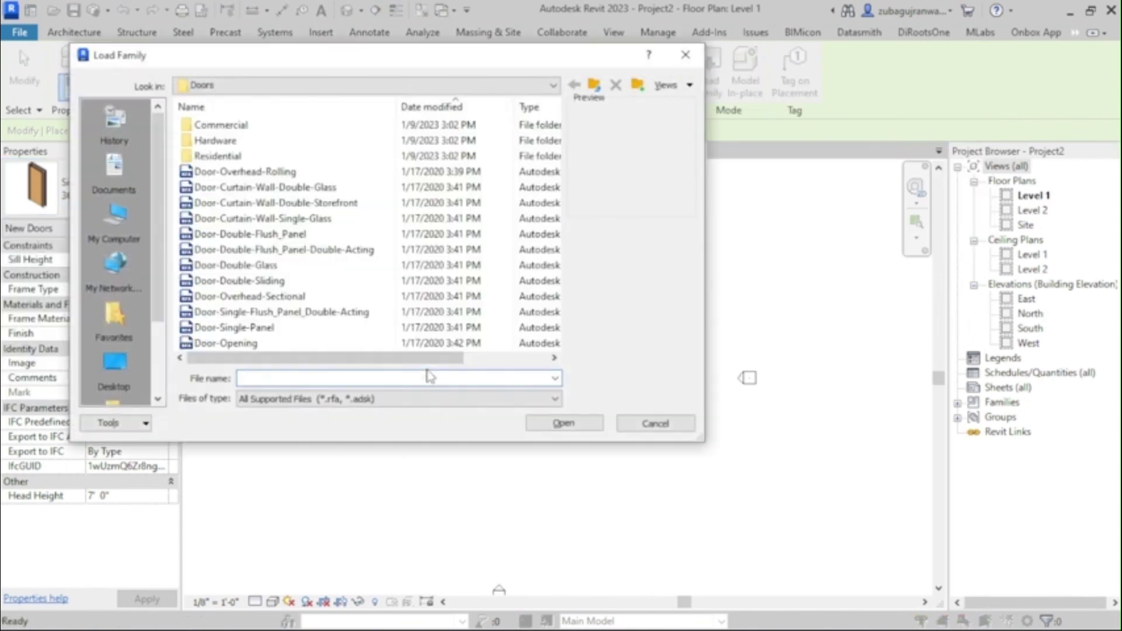
pyautogui.click(236, 86)
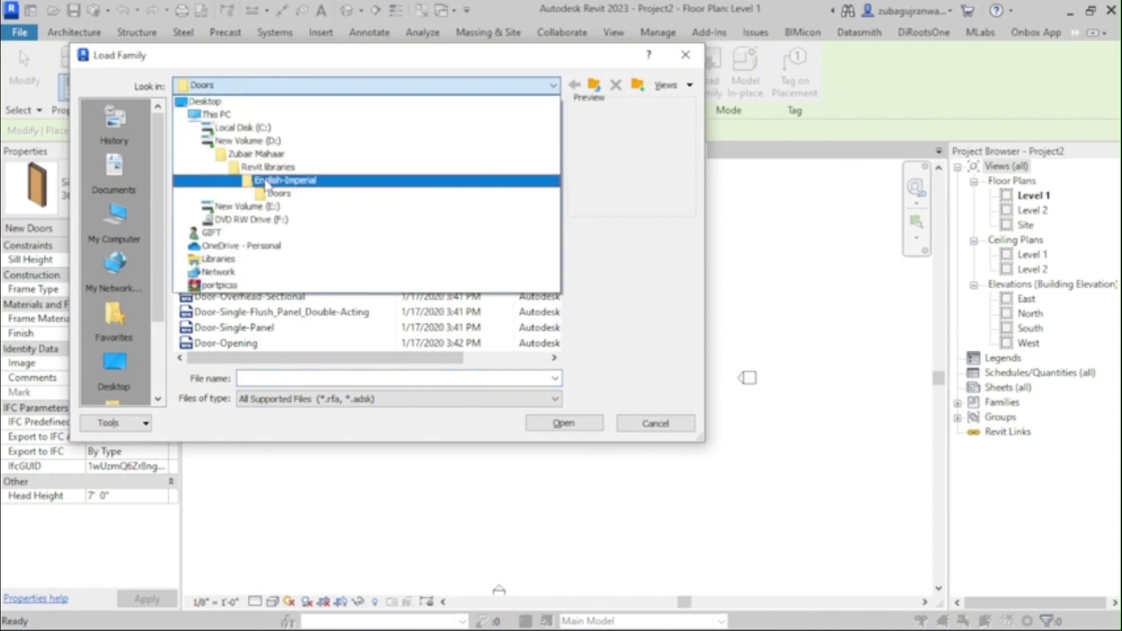
pyautogui.click(271, 194)
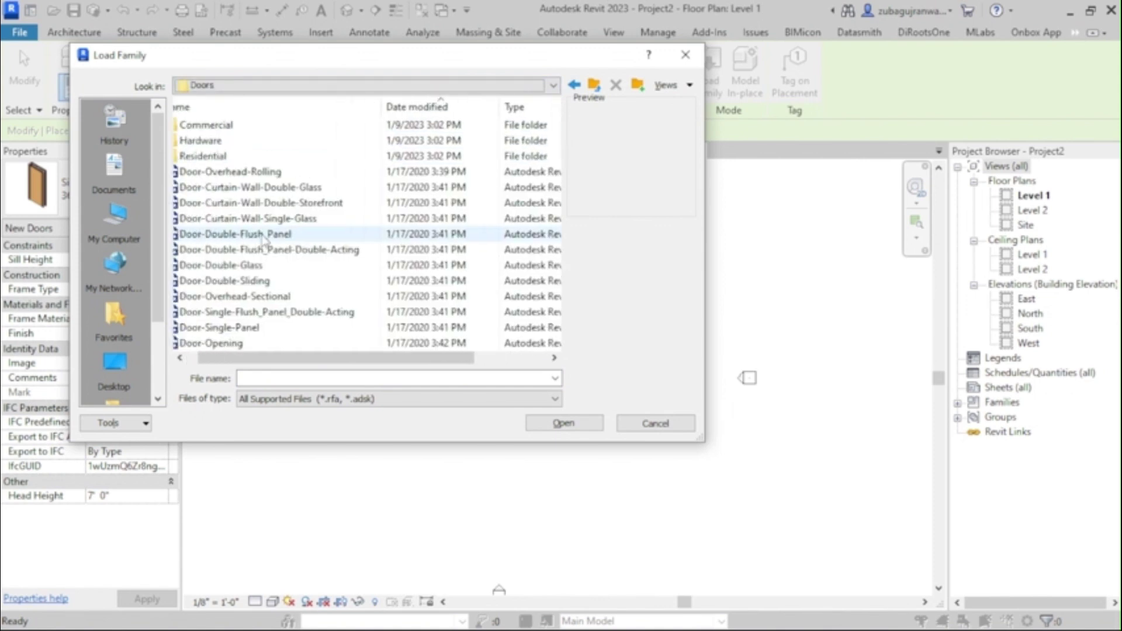
pyautogui.doubleClick(216, 157)
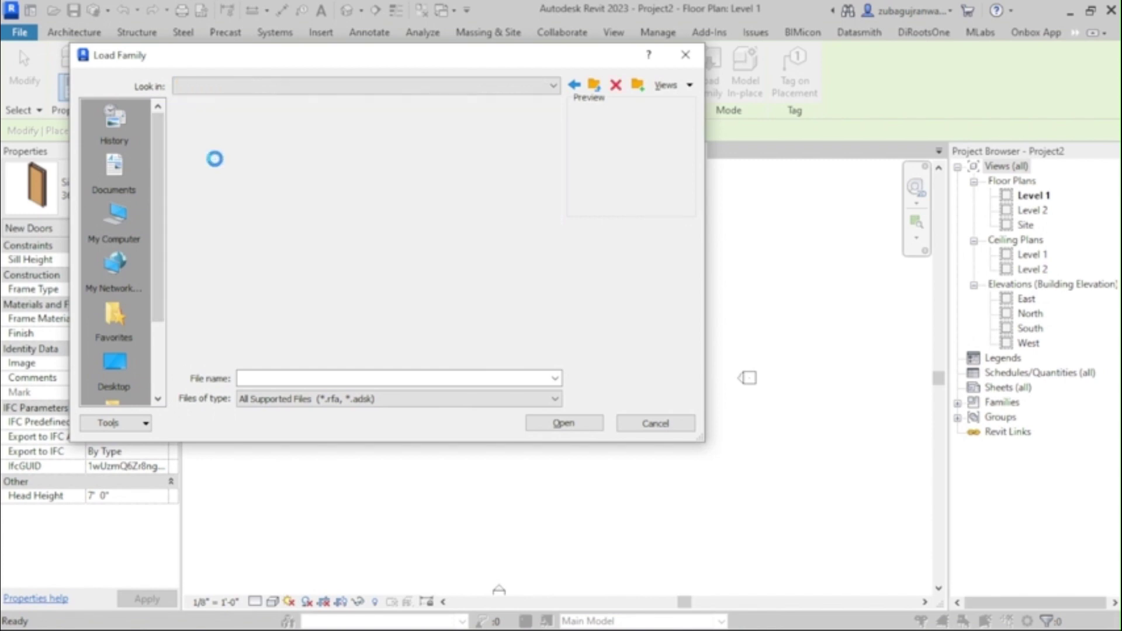
# - Examine the previews of the exterior, garage and interior door families in the Residential folder
pyautogui.click(229, 126)
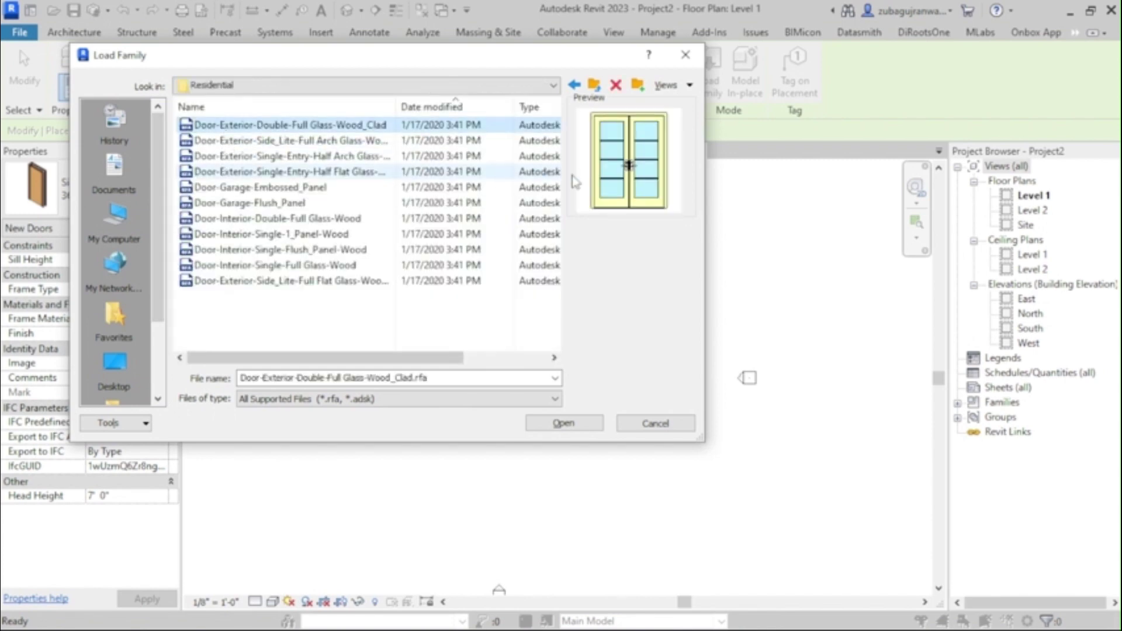
pyautogui.click(409, 141)
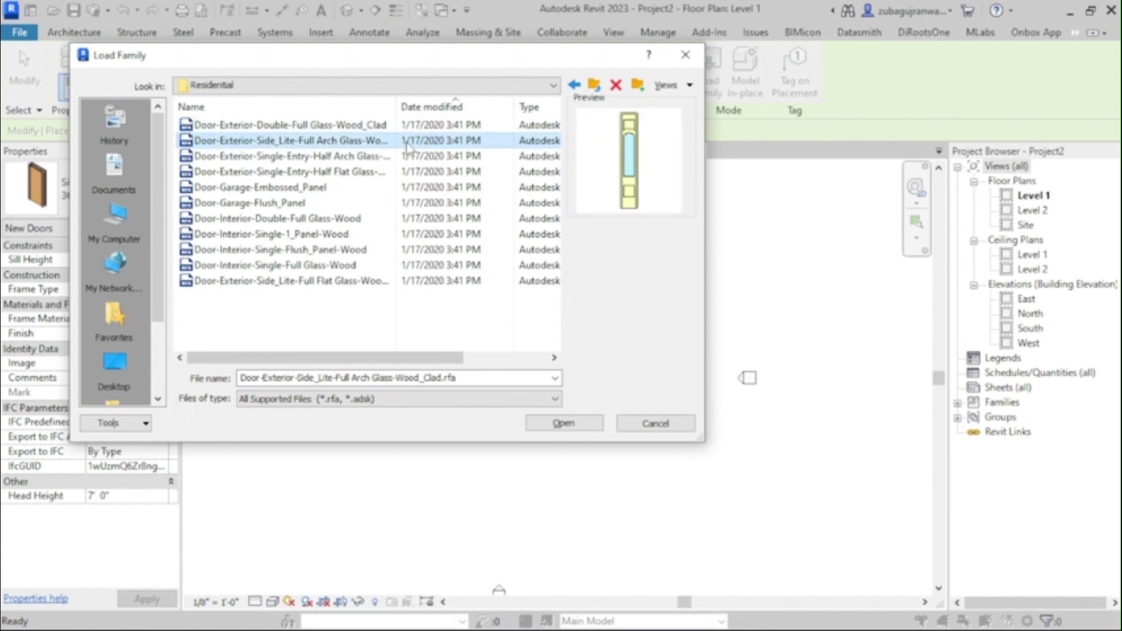
pyautogui.press('Down')
pyautogui.press('Down')
pyautogui.press('Down')
pyautogui.press('Down')
pyautogui.press('Down')
pyautogui.press('Down')
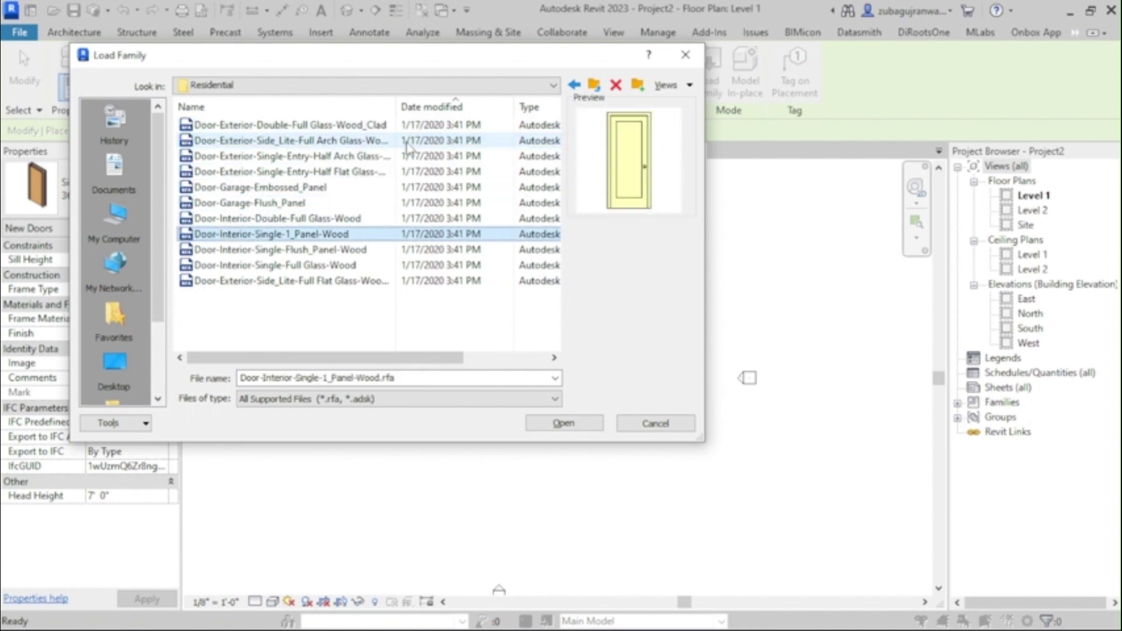
pyautogui.press('Down')
pyautogui.press('Down')
pyautogui.press('Down')
pyautogui.press('Up')
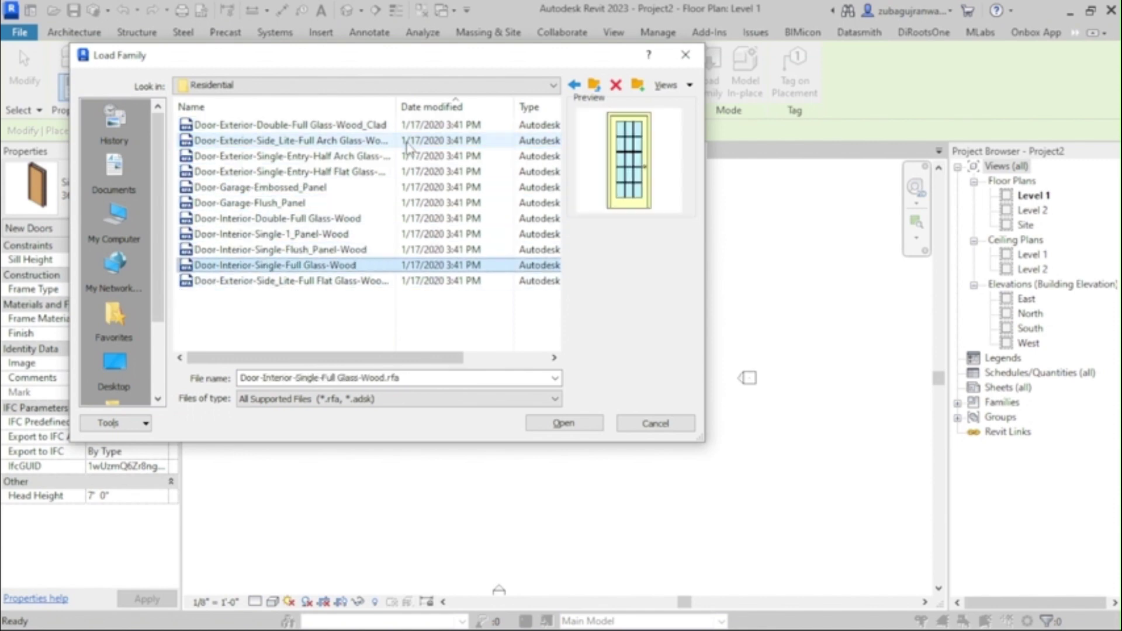
# - Load the Door-Interior-Double-Full Glass-Wood family with its six types from 64" x 80" through 68" x 84"
pyautogui.press('Up')
pyautogui.press('Up')
pyautogui.press('Up')
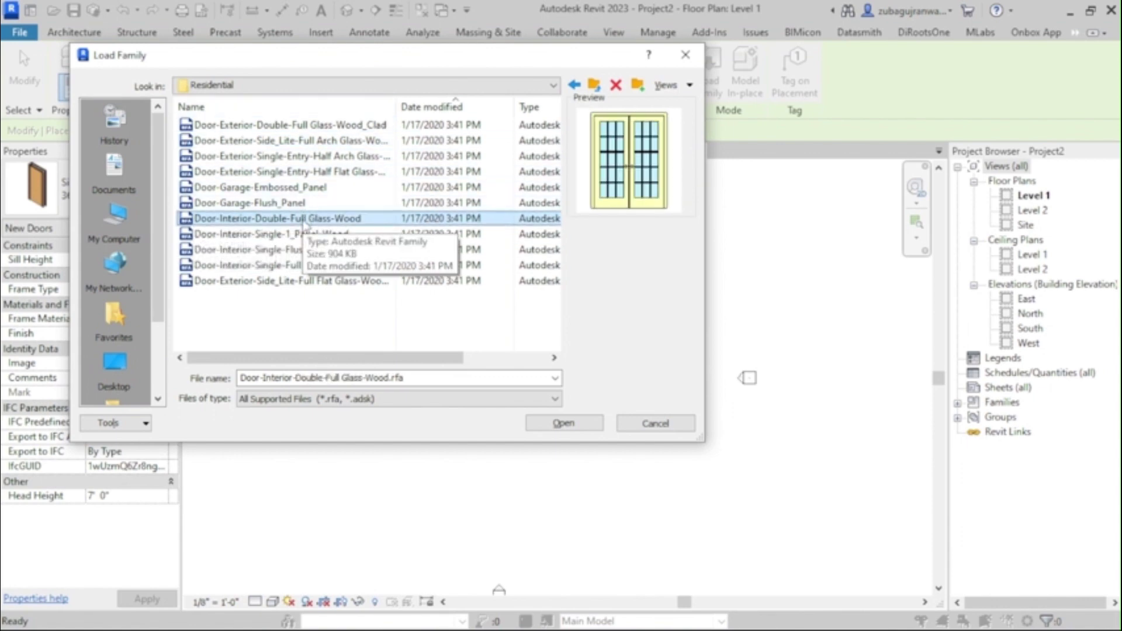
pyautogui.click(562, 422)
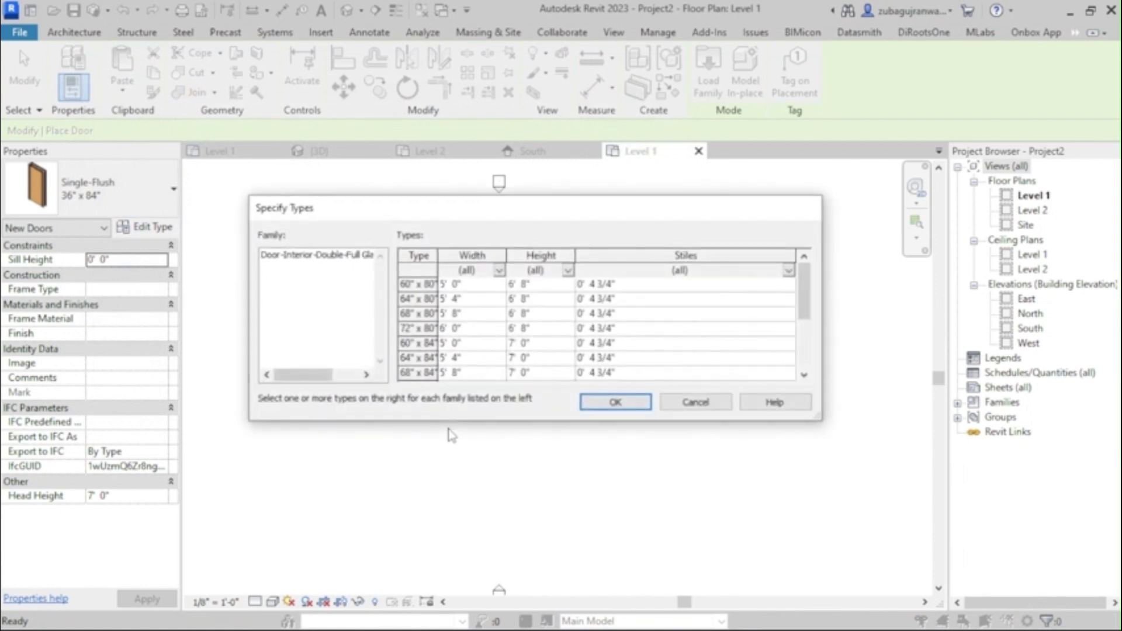
pyautogui.scroll(-1, 450, 316)
pyautogui.scroll(1, 454, 318)
pyautogui.moveTo(452, 302); pyautogui.dragTo(458, 381)
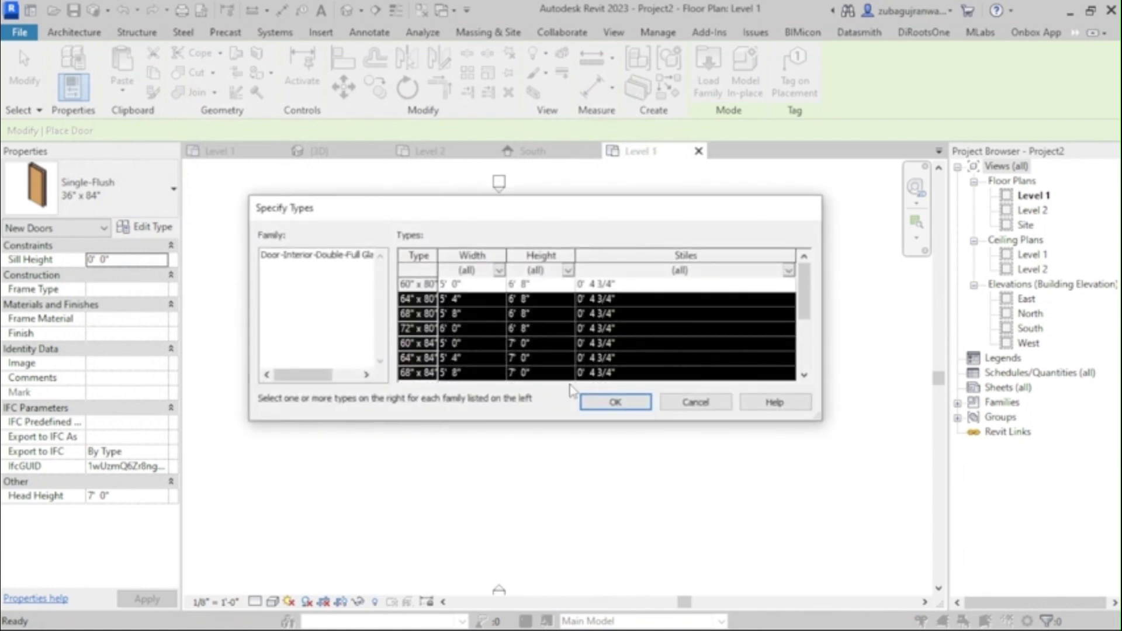
pyautogui.click(581, 401)
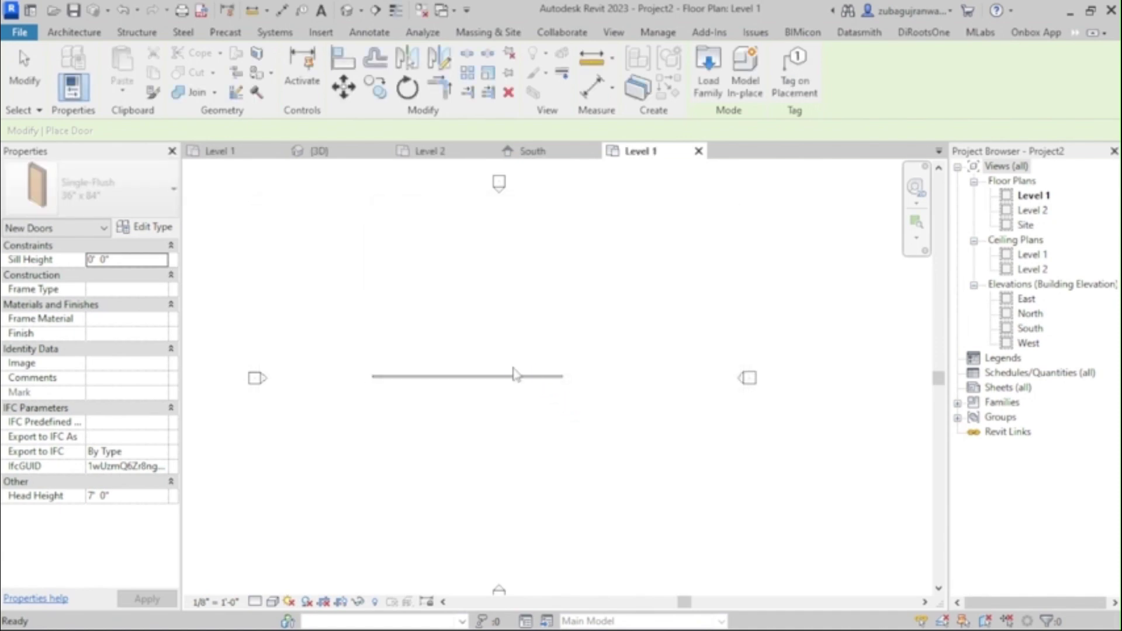
# - Choose the 64" x 80" type of Door-Interior-Double-Full Glass-Wood for the new door
pyautogui.click(97, 192)
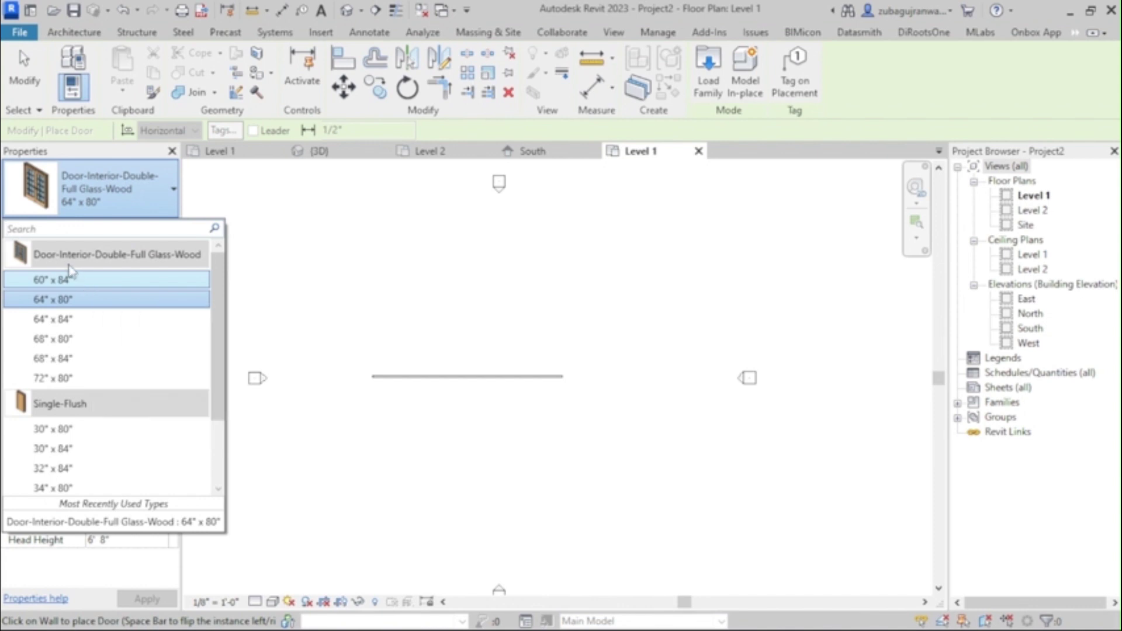
pyautogui.scroll(-3, 89, 428)
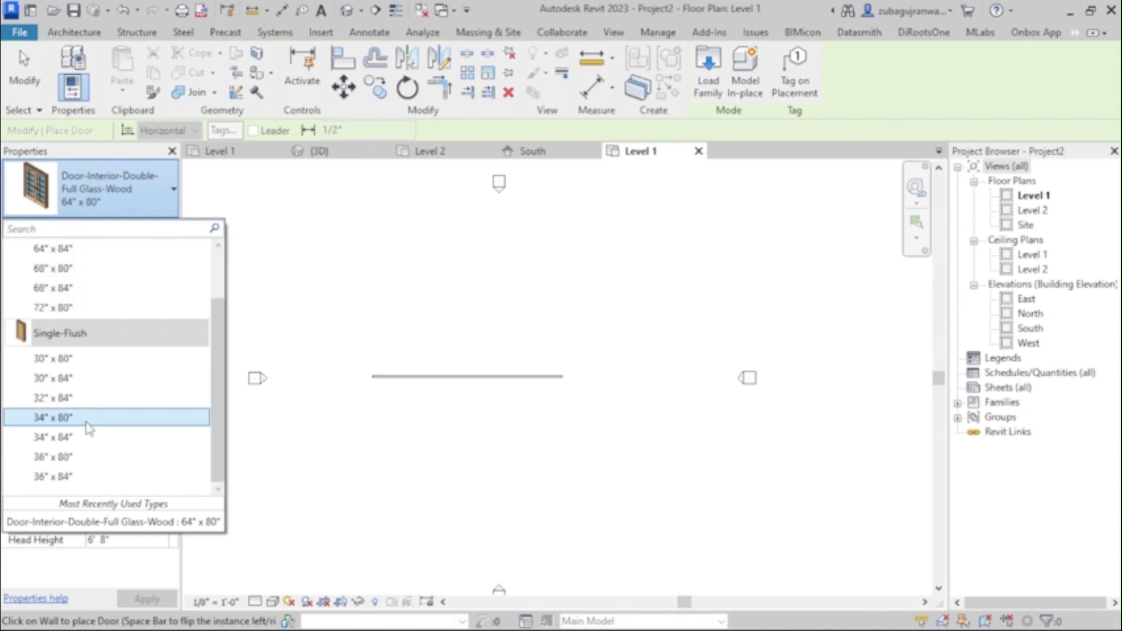
pyautogui.scroll(3, 90, 427)
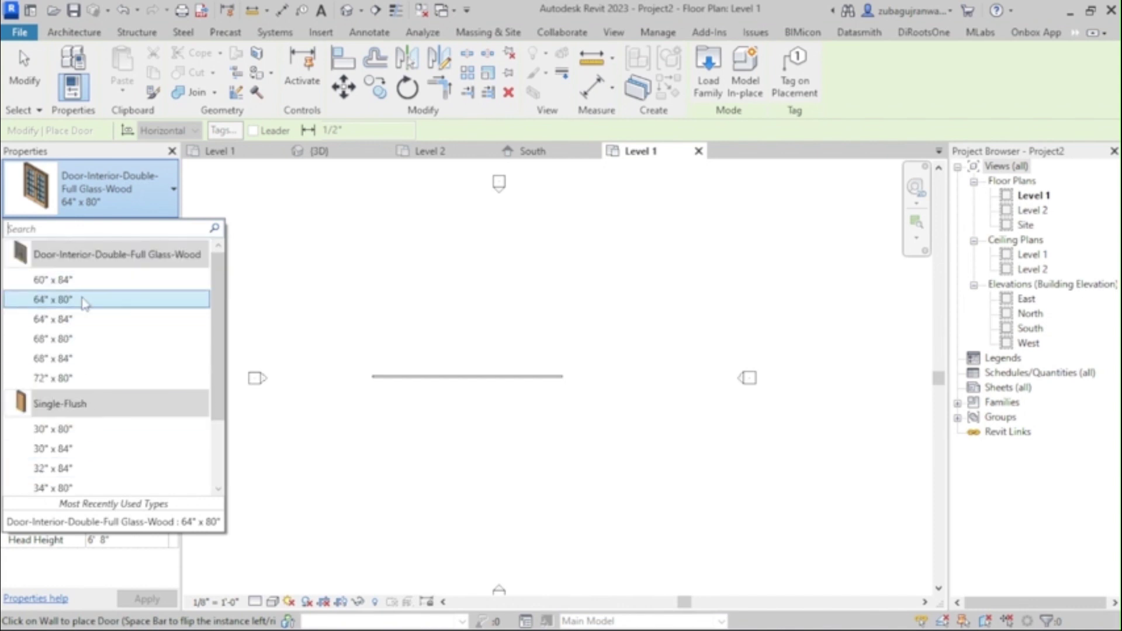
pyautogui.moveTo(72, 303)
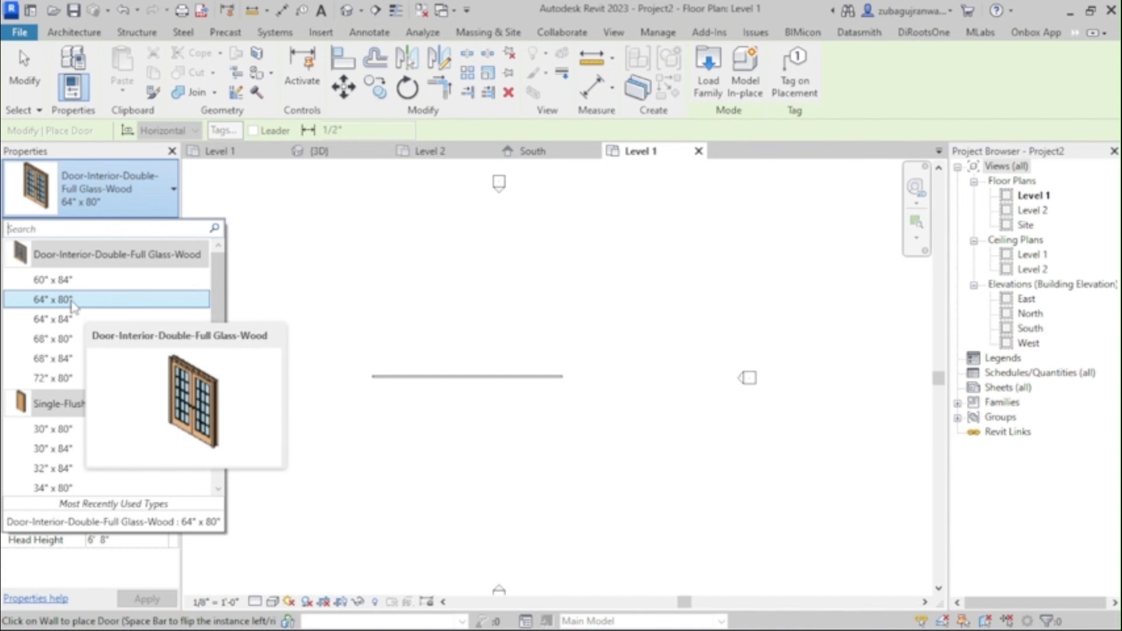
pyautogui.click(71, 300)
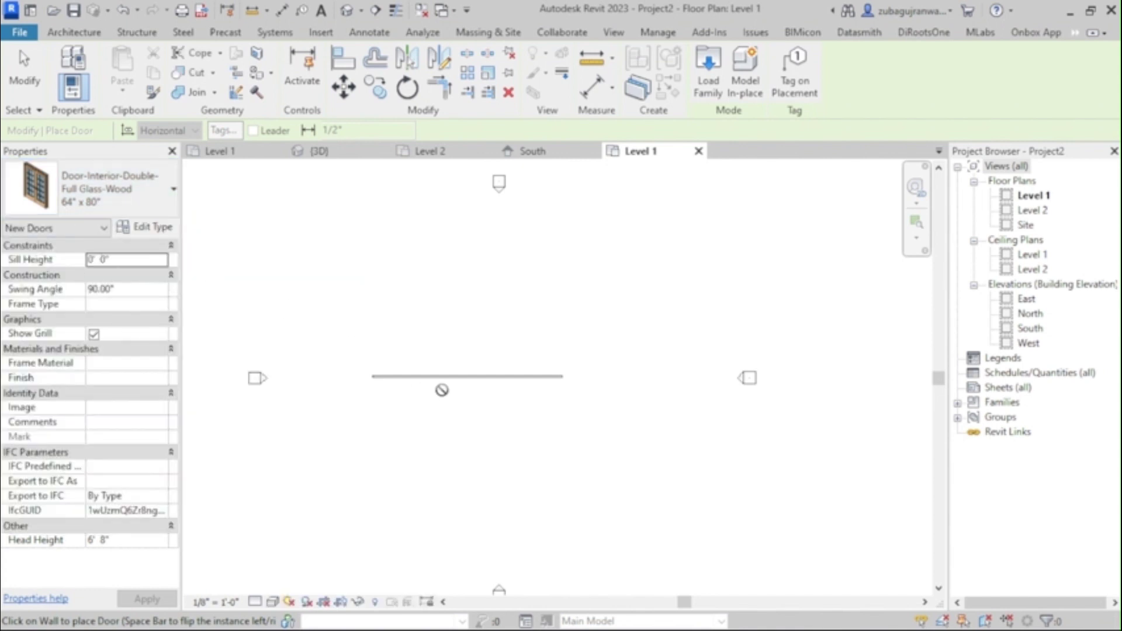
# - Place the 64" x 80" double door at the midpoint of the wall, 32'-0" from each end, and finish door placement
pyautogui.scroll(4, 430, 344)
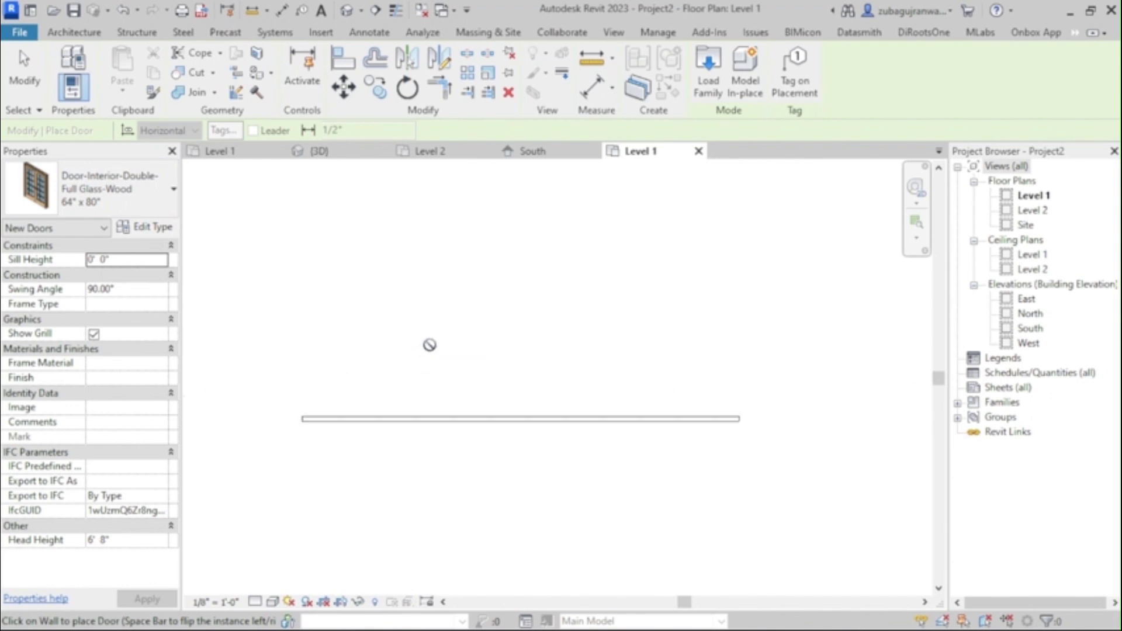
pyautogui.scroll(-2, 387, 334)
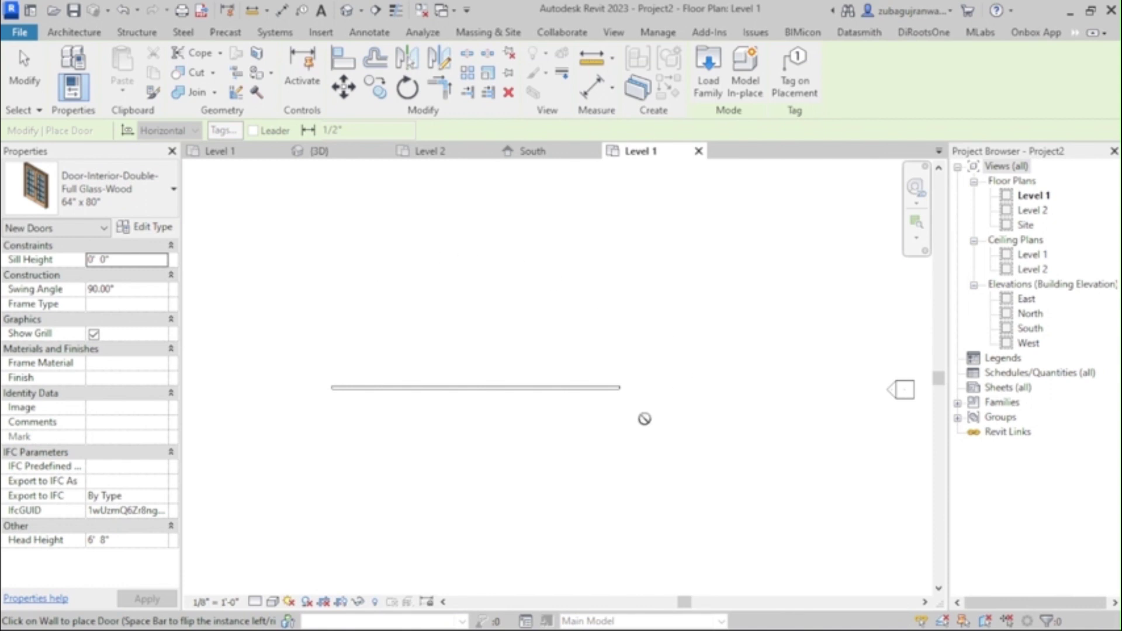
pyautogui.scroll(1, 426, 338)
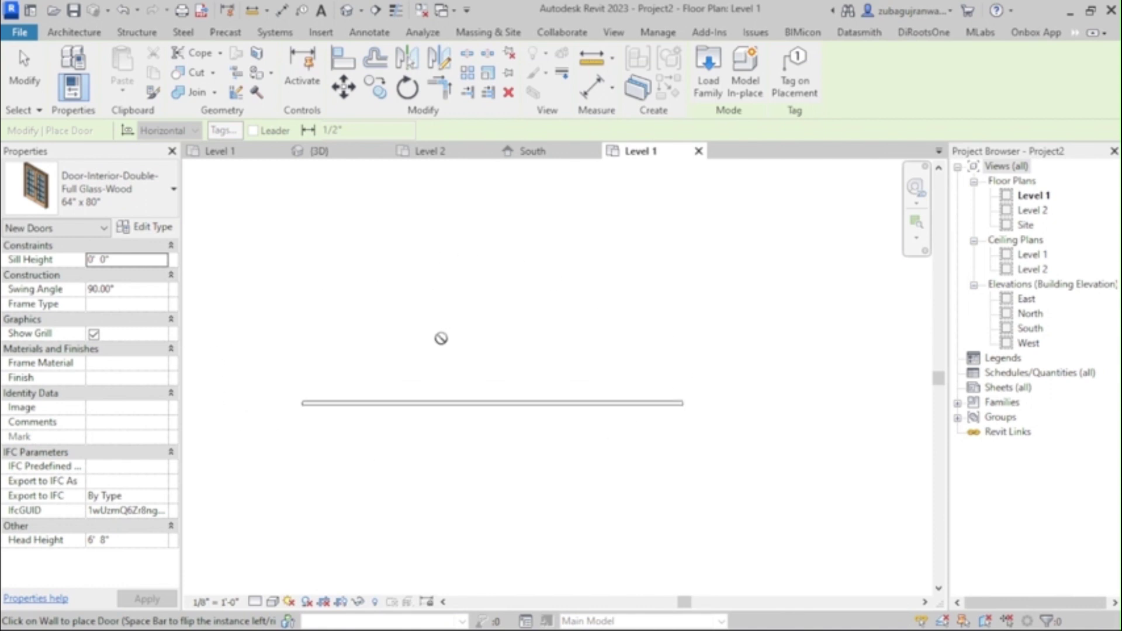
pyautogui.scroll(1, 441, 337)
pyautogui.scroll(-1, 440, 338)
pyautogui.scroll(1, 409, 350)
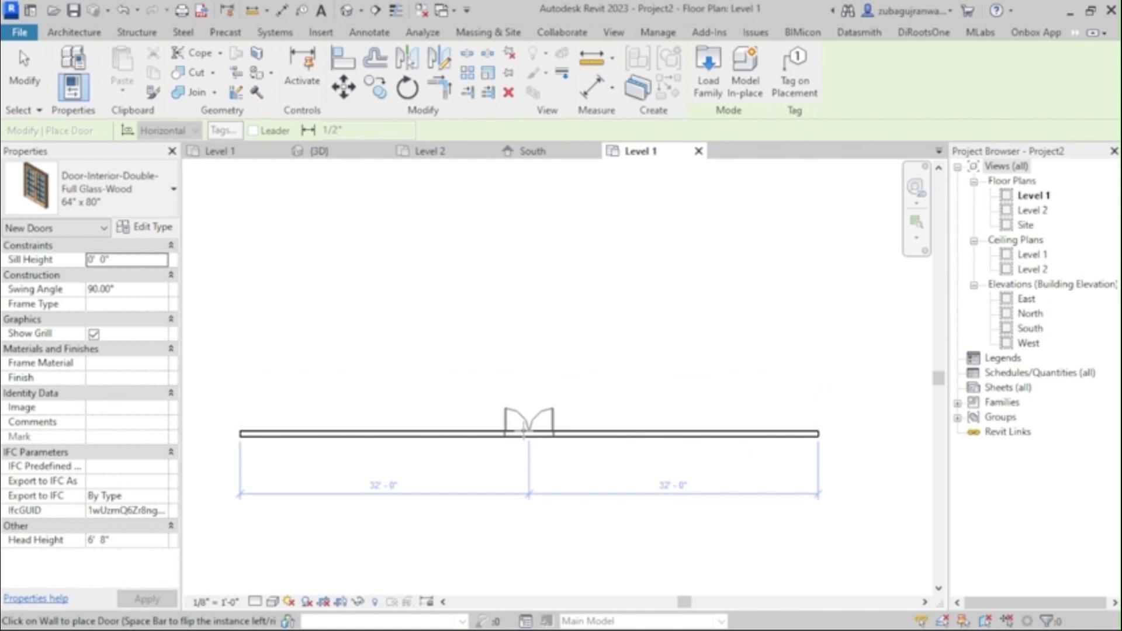
pyautogui.click(531, 430)
pyautogui.scroll(2, 523, 423)
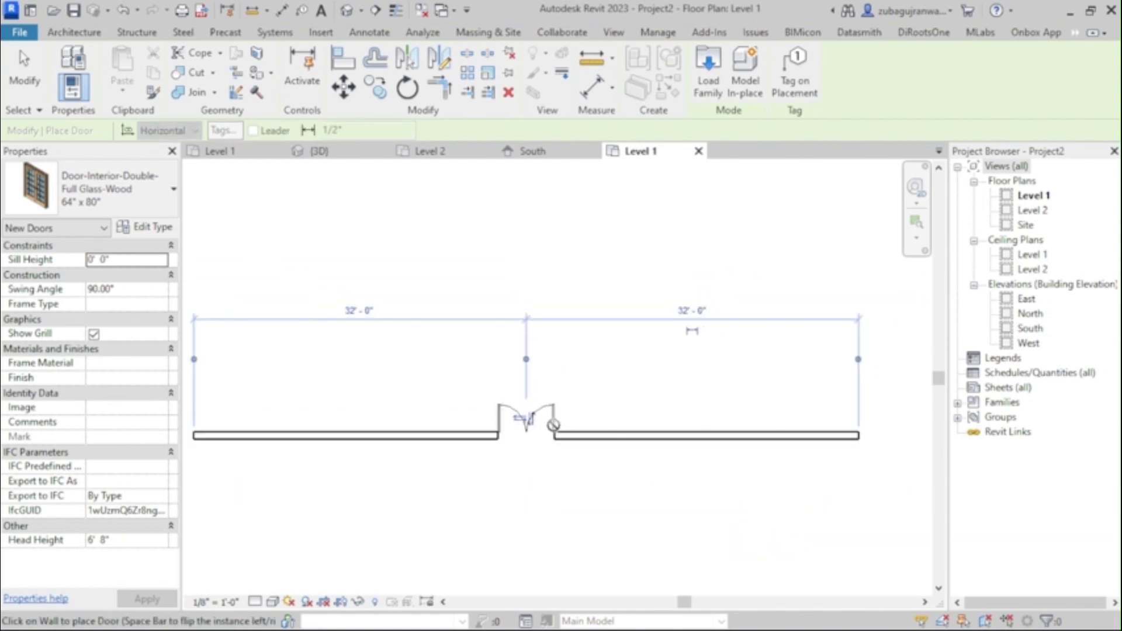
pyautogui.scroll(1, 545, 425)
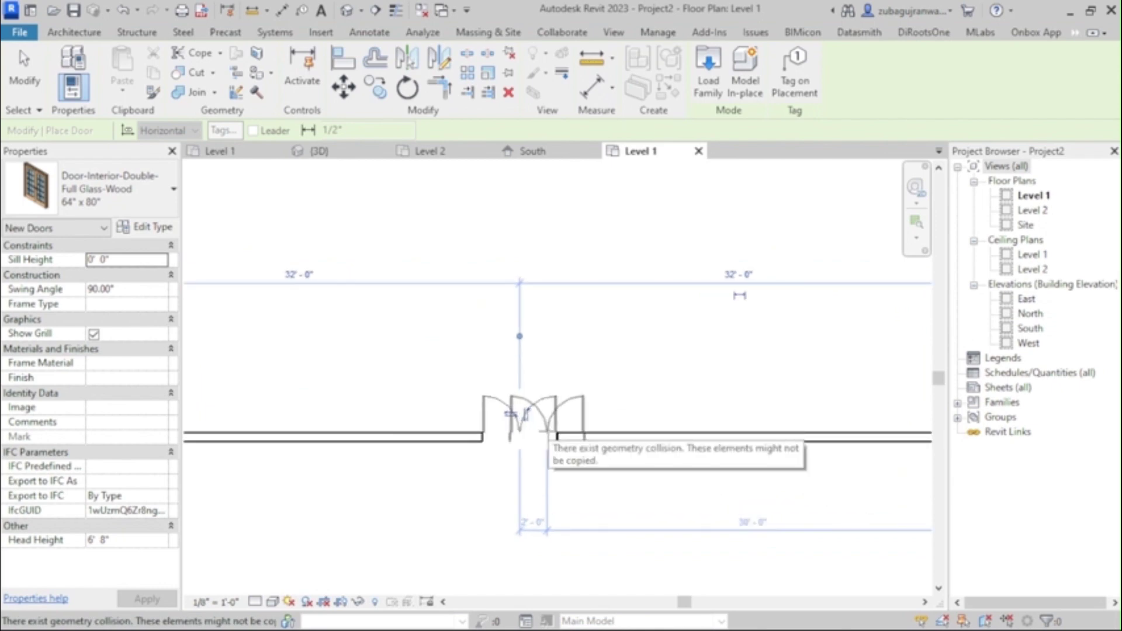
pyautogui.press('Escape')
pyautogui.press('Escape')
pyautogui.scroll(-3, 526, 416)
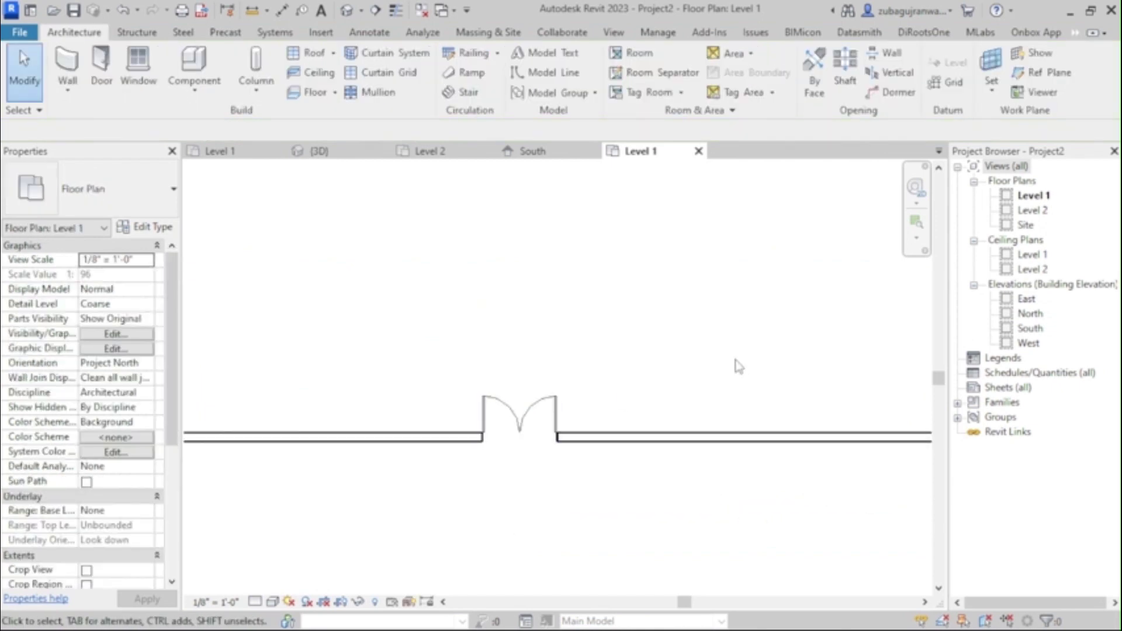
pyautogui.scroll(1, 680, 340)
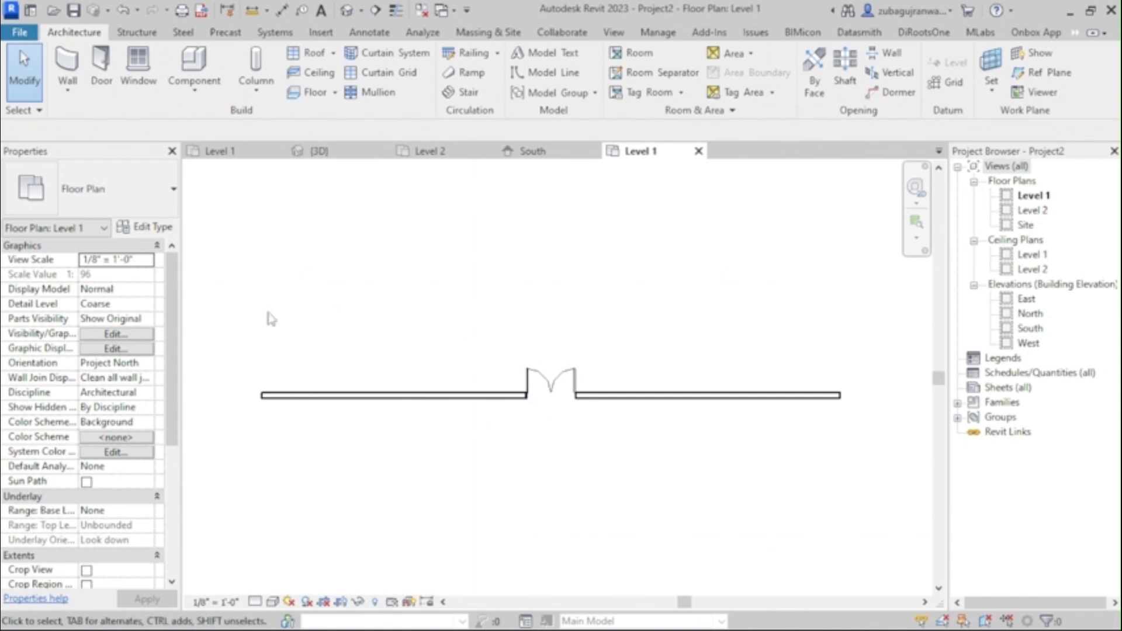
# - Open the default 3D view and orbit it toward the front for a close view of the door
pyautogui.click(346, 12)
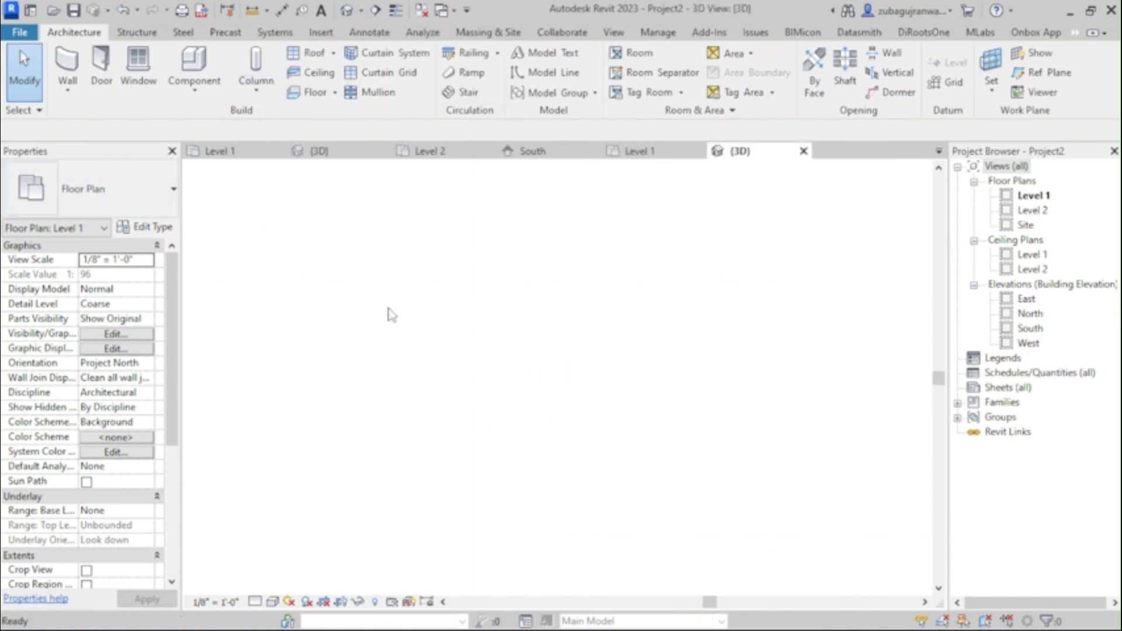
pyautogui.scroll(4, 593, 336)
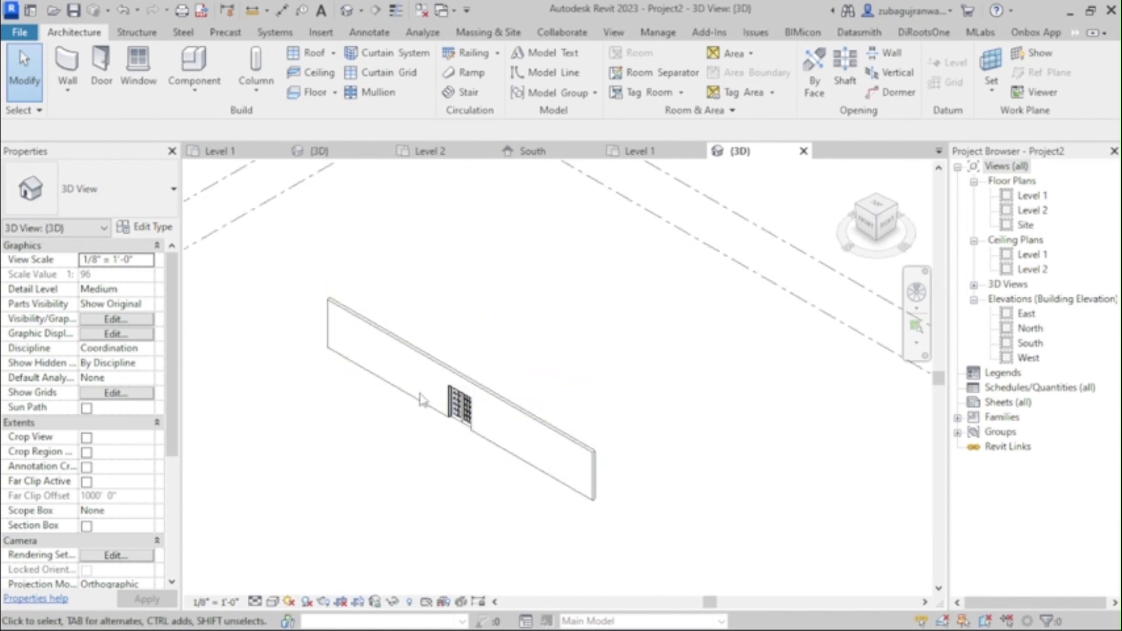
pyautogui.moveTo(877, 233); pyautogui.dragTo(898, 210)
pyautogui.scroll(6, 569, 338)
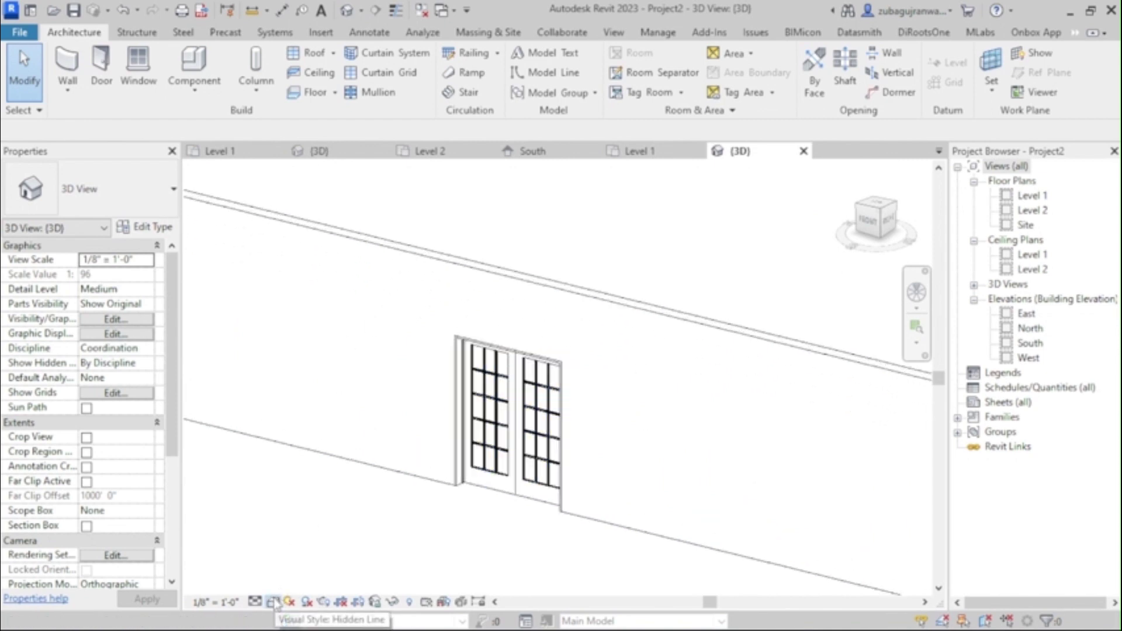
# - Set the 3D view's visual style to Consistent Colors and inspect the wall and door
pyautogui.click(272, 602)
pyautogui.click(284, 572)
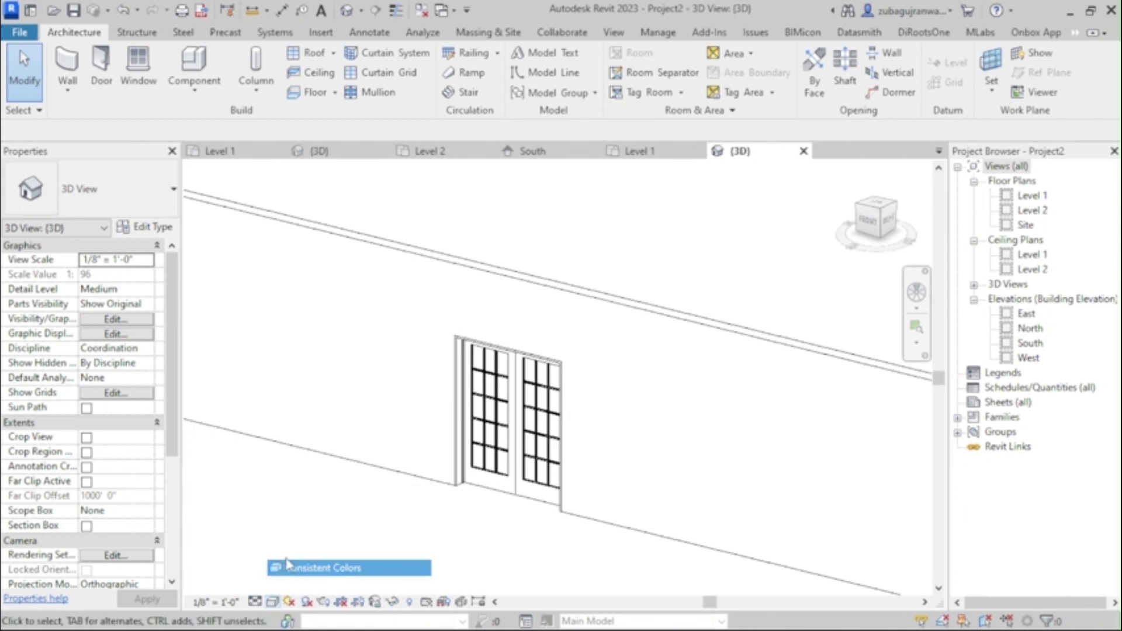
pyautogui.scroll(-5, 584, 386)
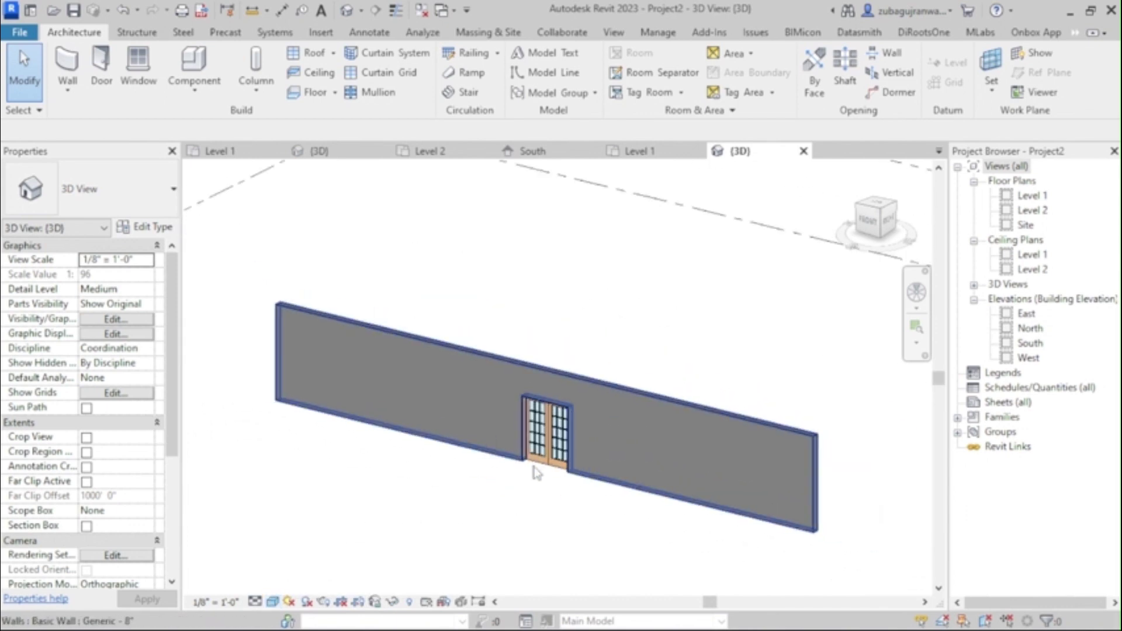
pyautogui.scroll(4, 502, 444)
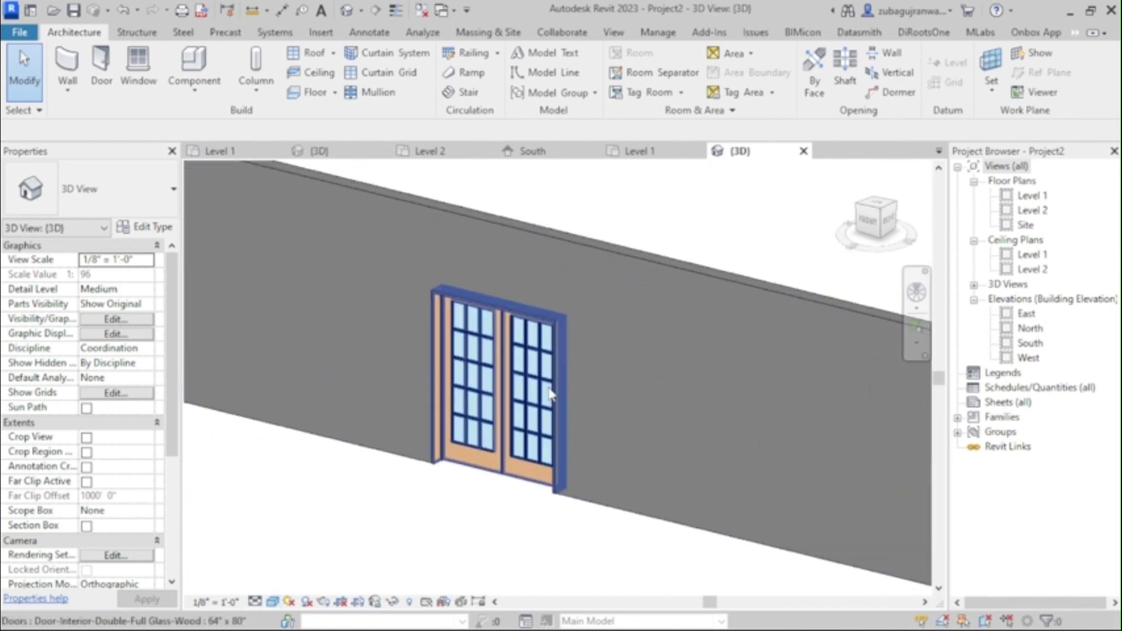
pyautogui.scroll(-4, 543, 441)
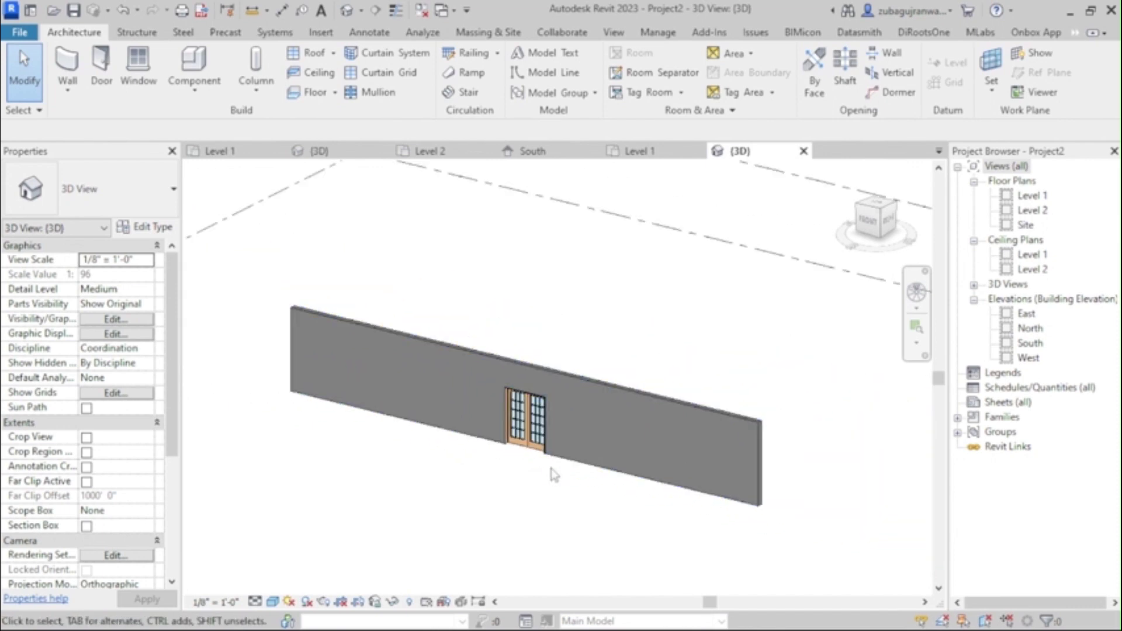
pyautogui.scroll(3, 543, 412)
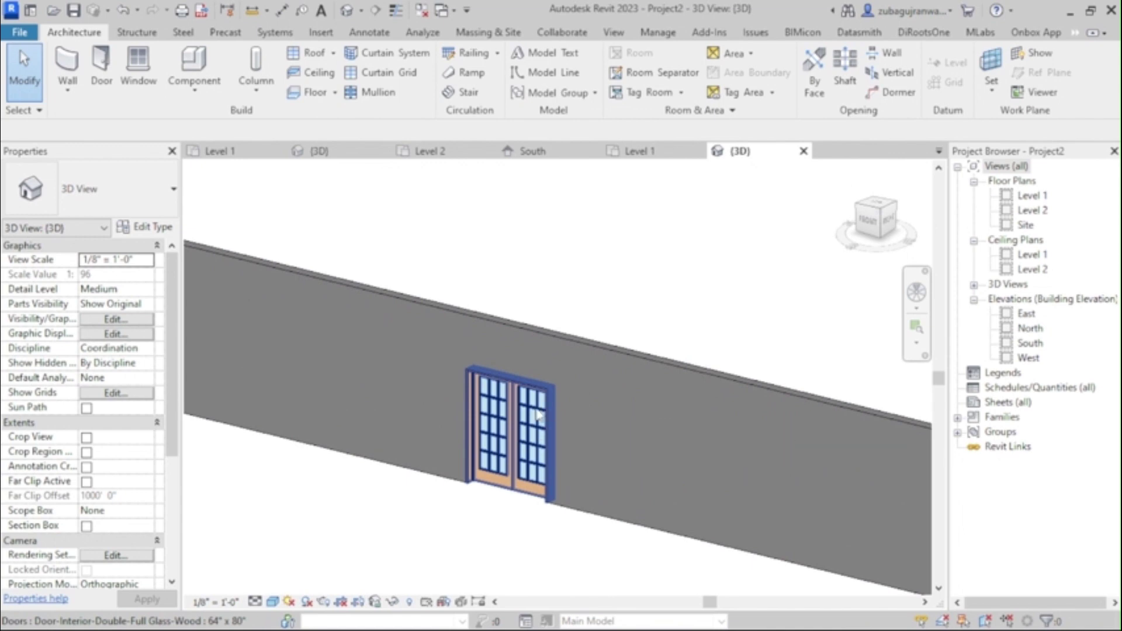
# - Duplicate the placed double door's type under the name 5' x 7'
pyautogui.click(538, 415)
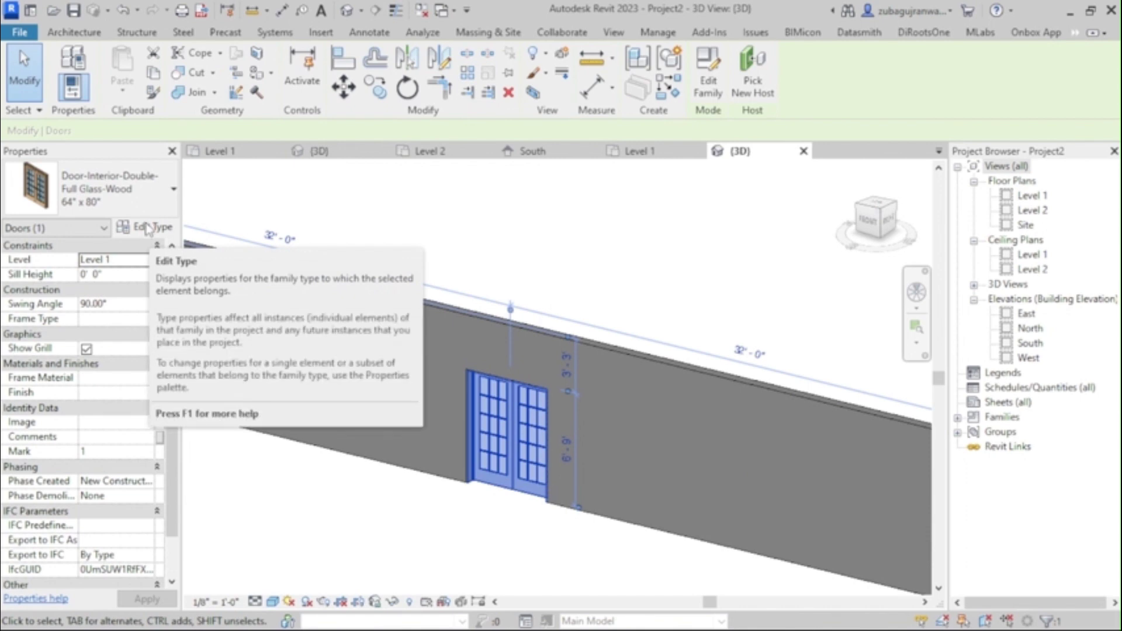
pyautogui.click(147, 228)
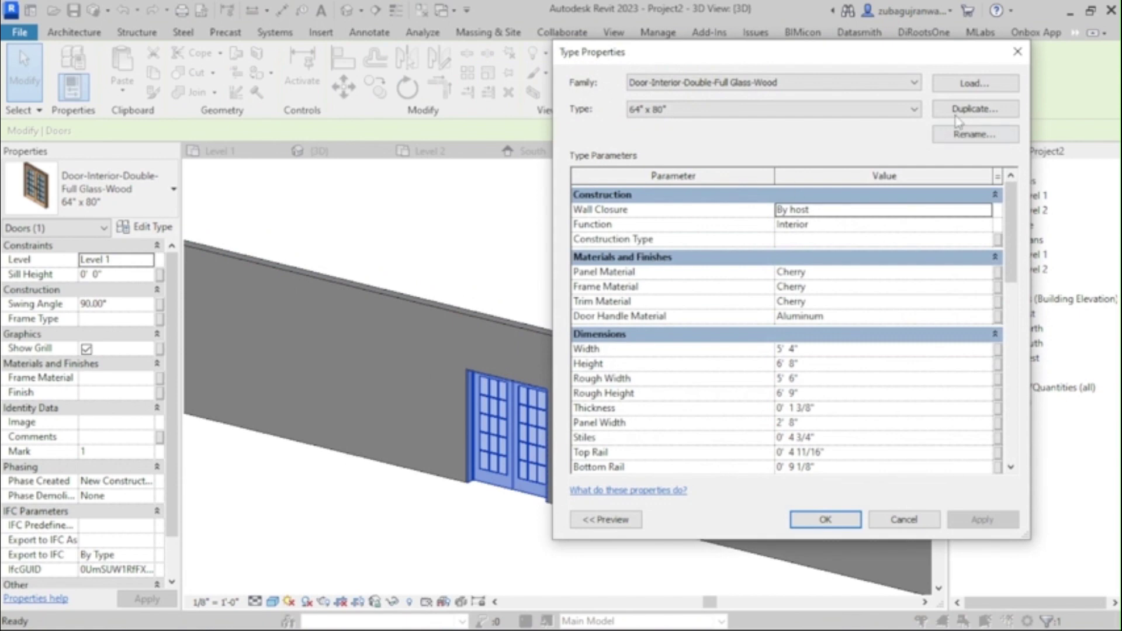
pyautogui.click(958, 113)
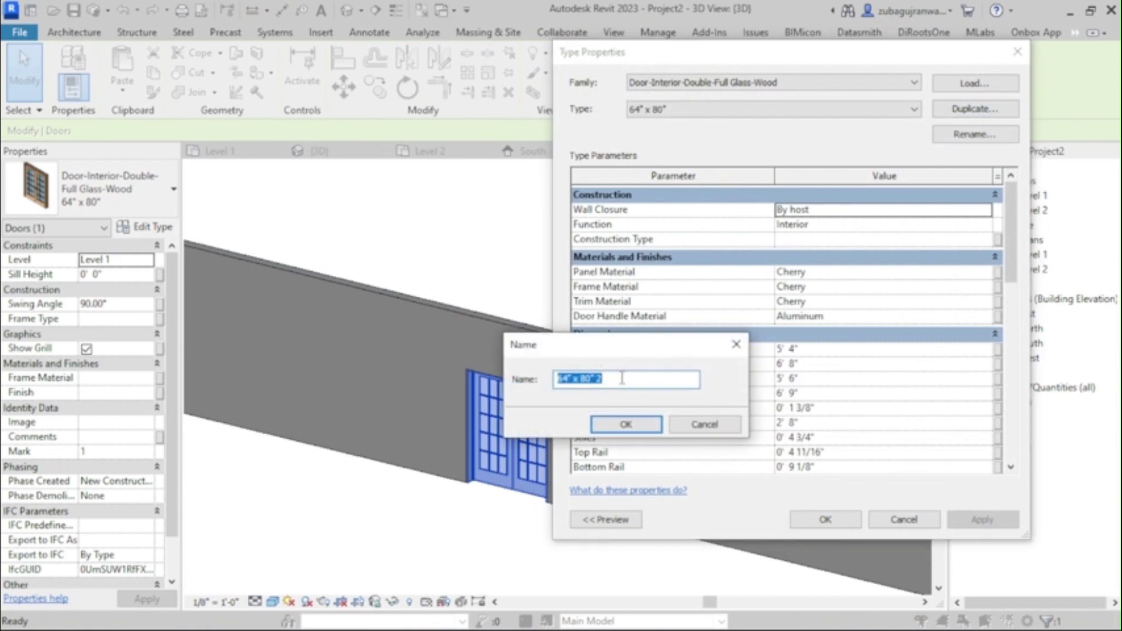
pyautogui.moveTo(621, 378); pyautogui.dragTo(553, 393)
pyautogui.write("5' x 7")
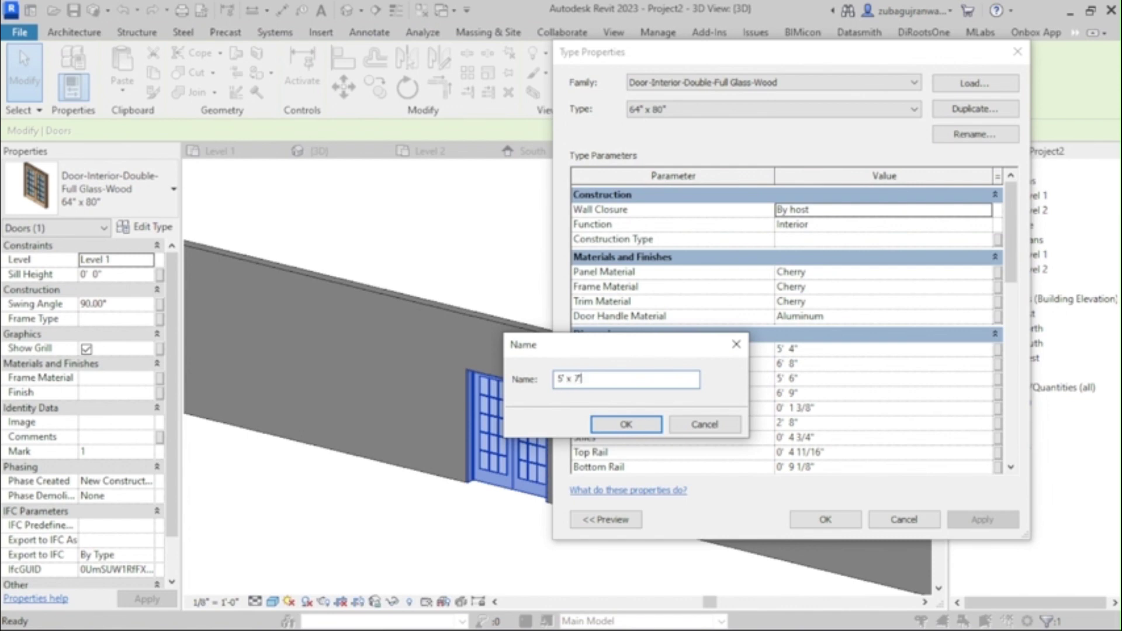
pyautogui.click(707, 423)
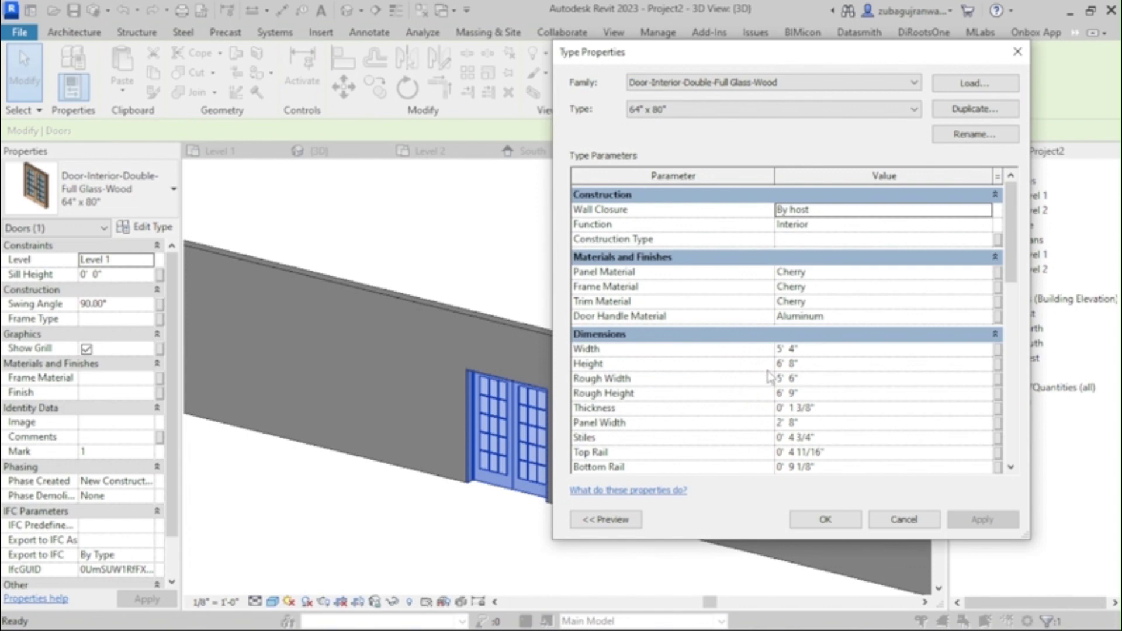
# - Set the new door type's width to 5' and height to 7' and apply it to the door
pyautogui.click(825, 349)
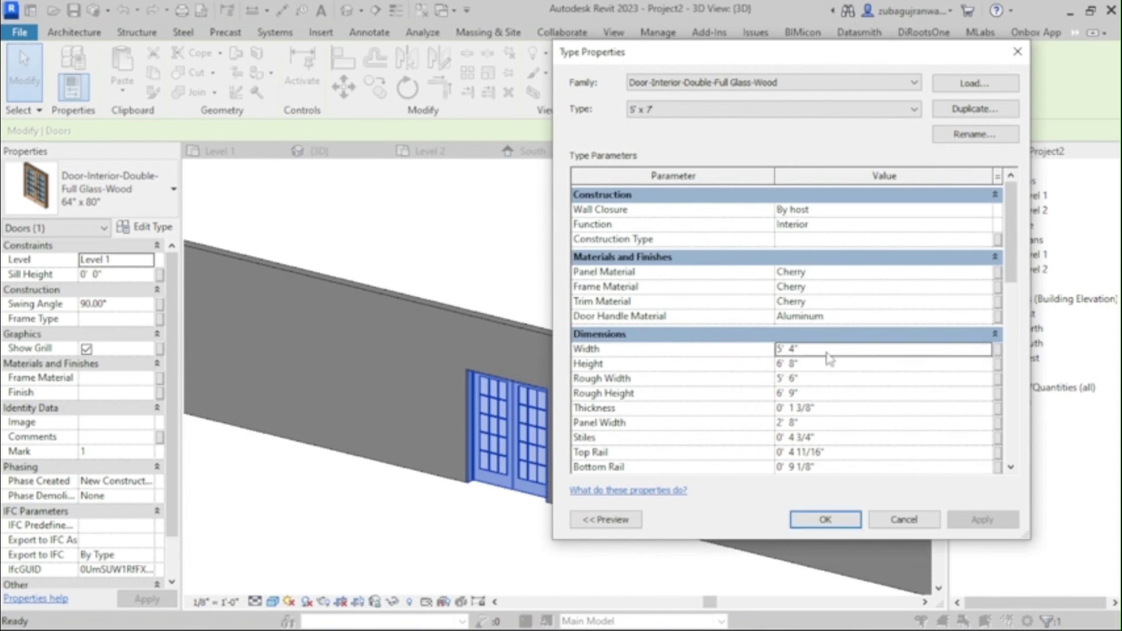
pyautogui.write('5')
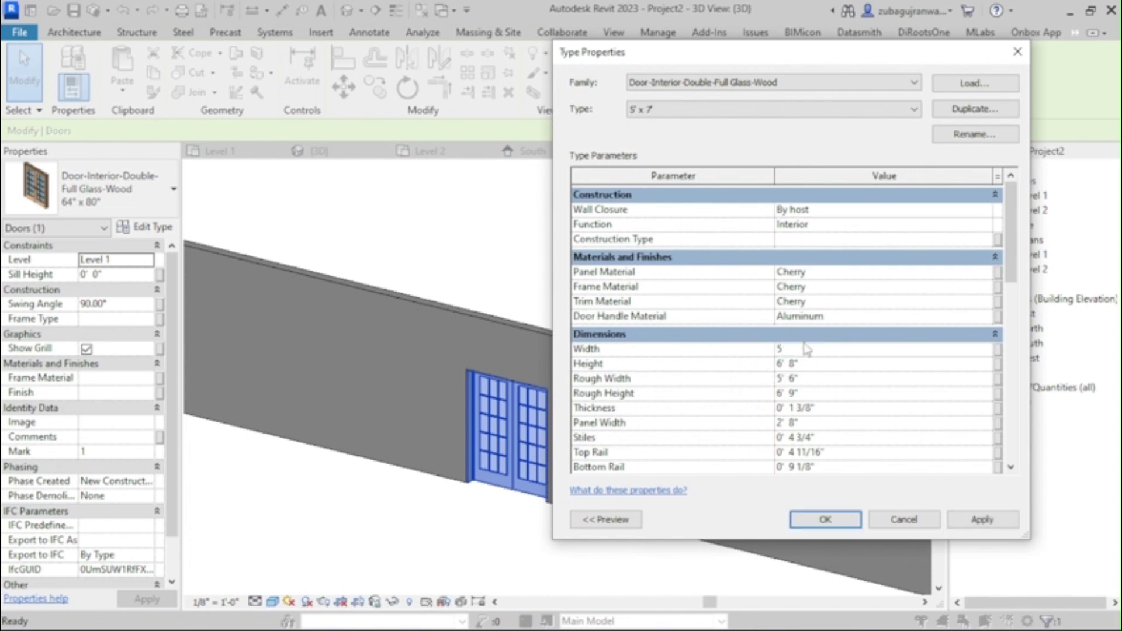
pyautogui.click(821, 366)
pyautogui.write('7')
pyautogui.click(725, 519)
pyautogui.press('Return')
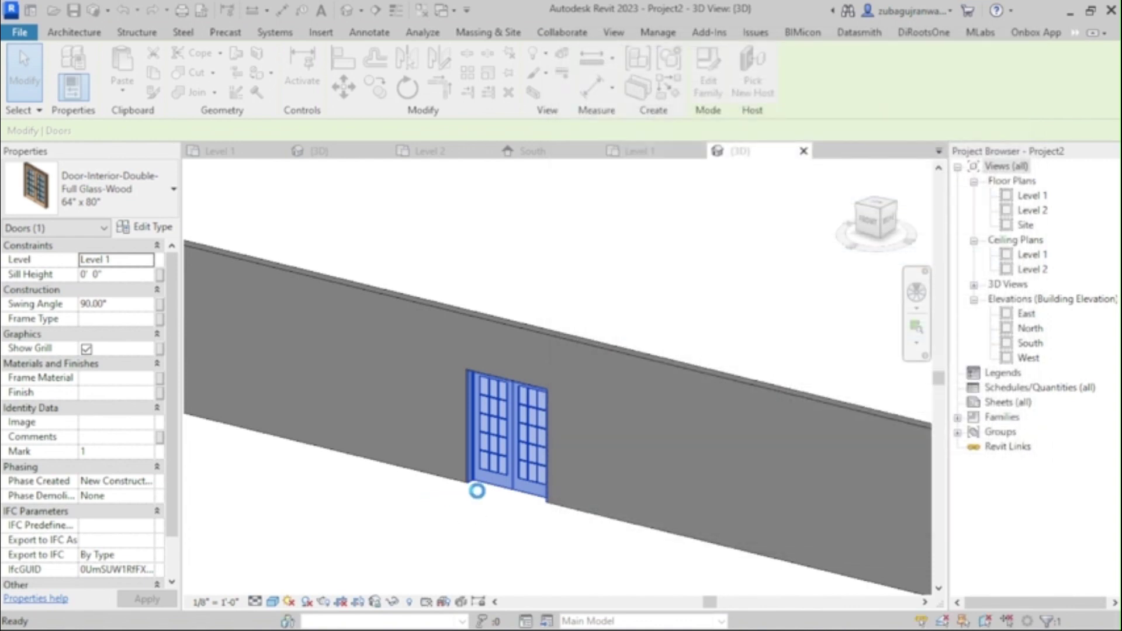
# - Examine the resized door in the wall and the list of available door types, then deselect the door
pyautogui.scroll(3, 476, 423)
pyautogui.scroll(-3, 580, 342)
pyautogui.scroll(4, 555, 411)
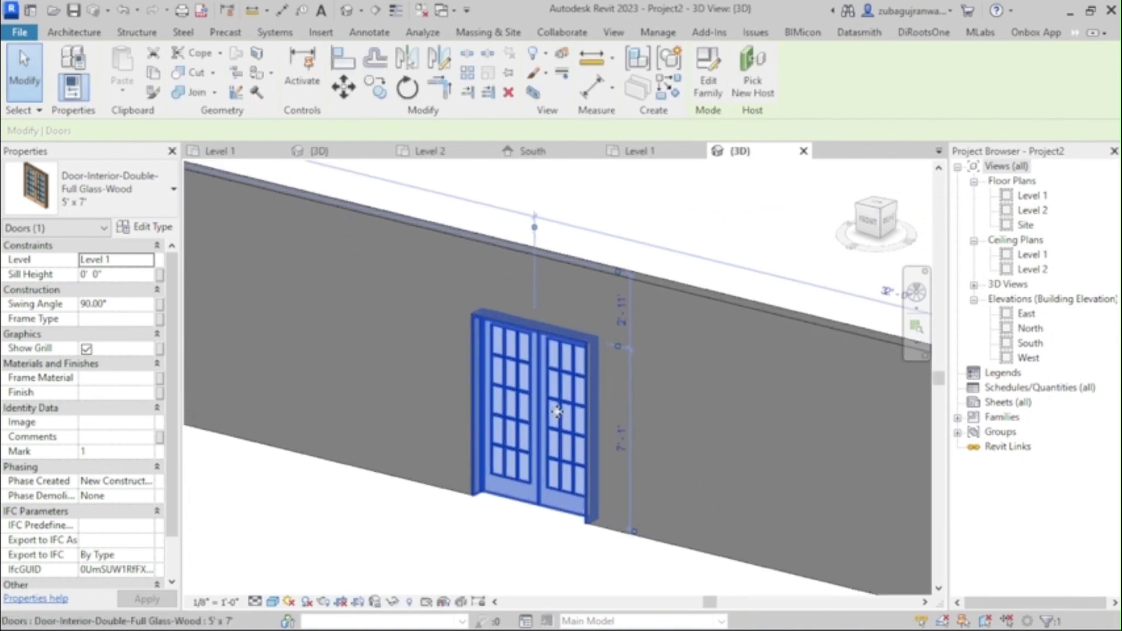
pyautogui.scroll(-3, 564, 446)
pyautogui.scroll(-3, 573, 336)
pyautogui.scroll(4, 606, 368)
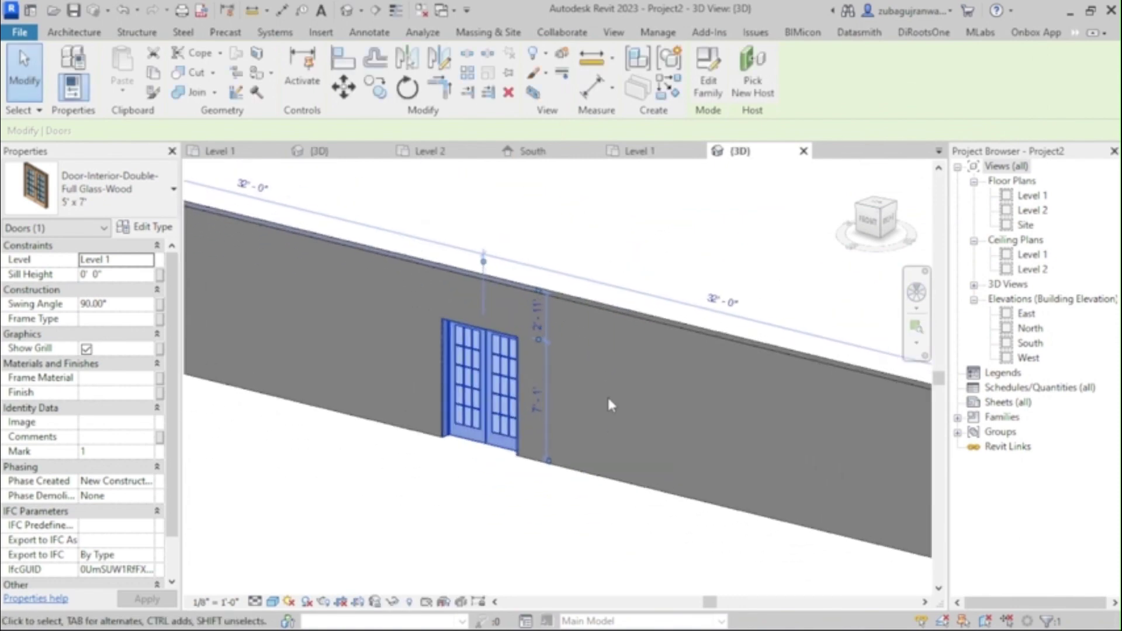
pyautogui.scroll(-1, 593, 293)
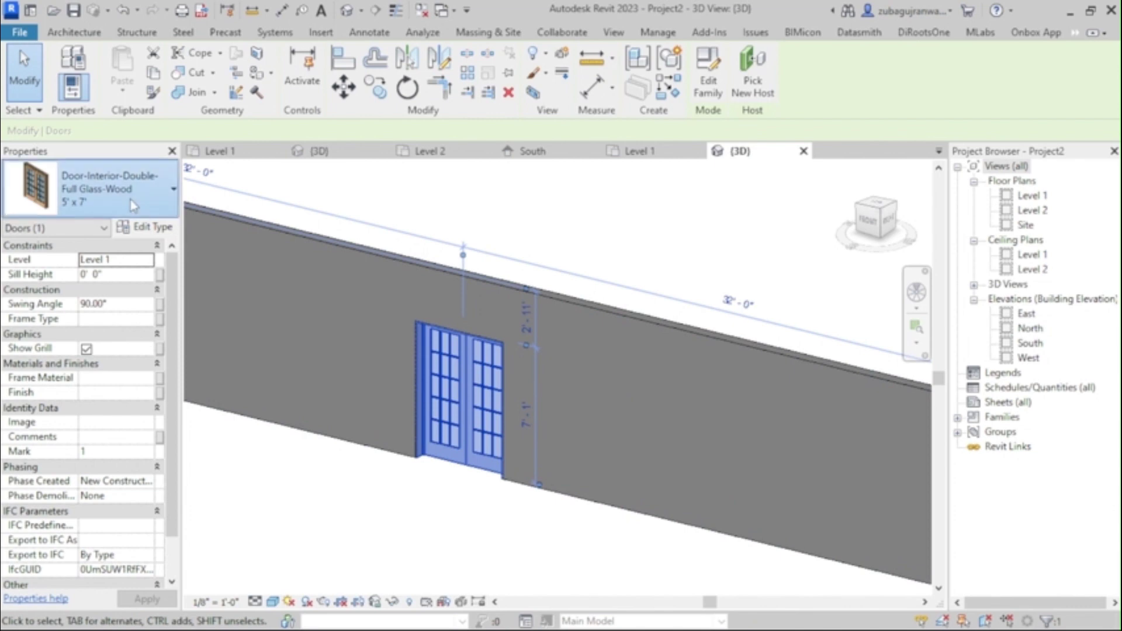
pyautogui.click(93, 188)
pyautogui.scroll(-2, 105, 358)
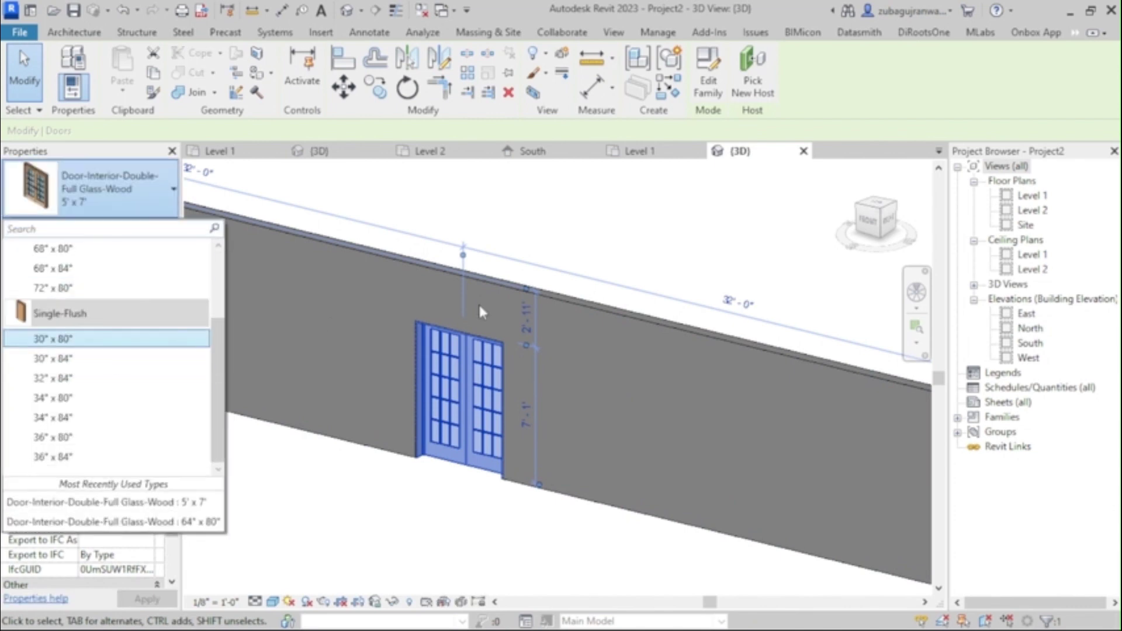
pyautogui.click(723, 233)
# - Return to the Level 1 floor plan and choose the Single-Flush 34" x 84" type for a new door
pyautogui.doubleClick(1029, 196)
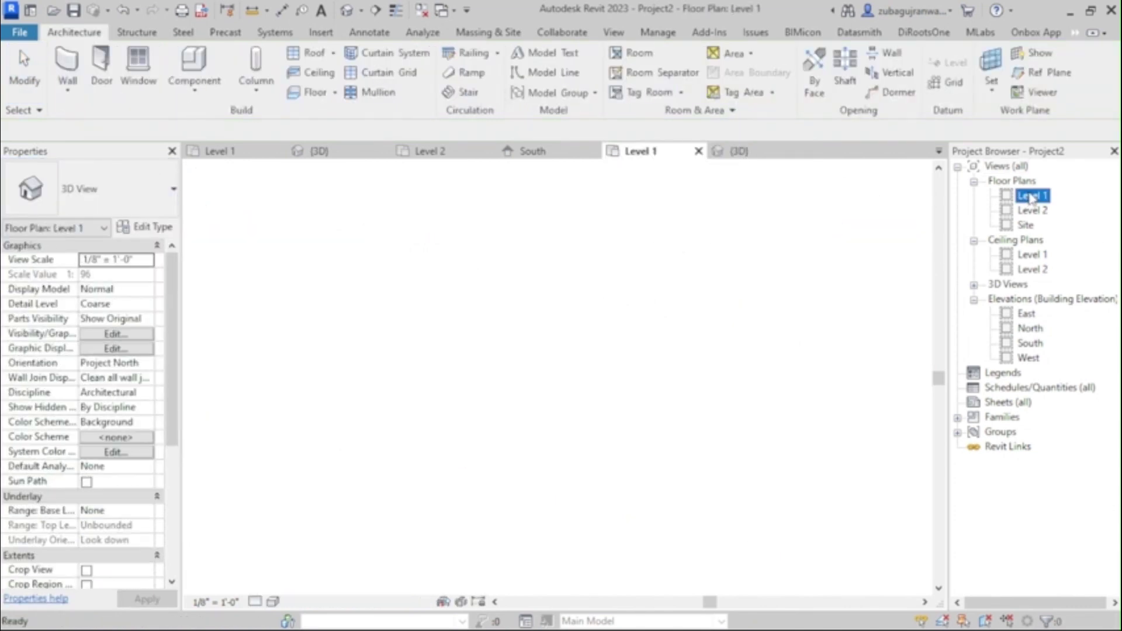
pyautogui.click(82, 73)
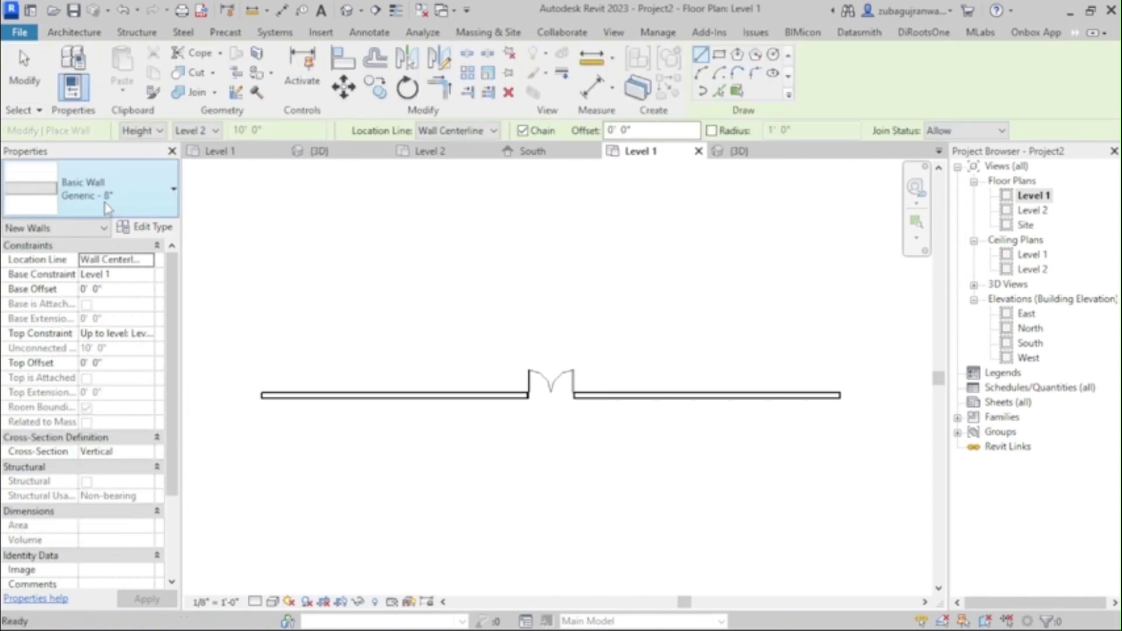
pyautogui.click(111, 193)
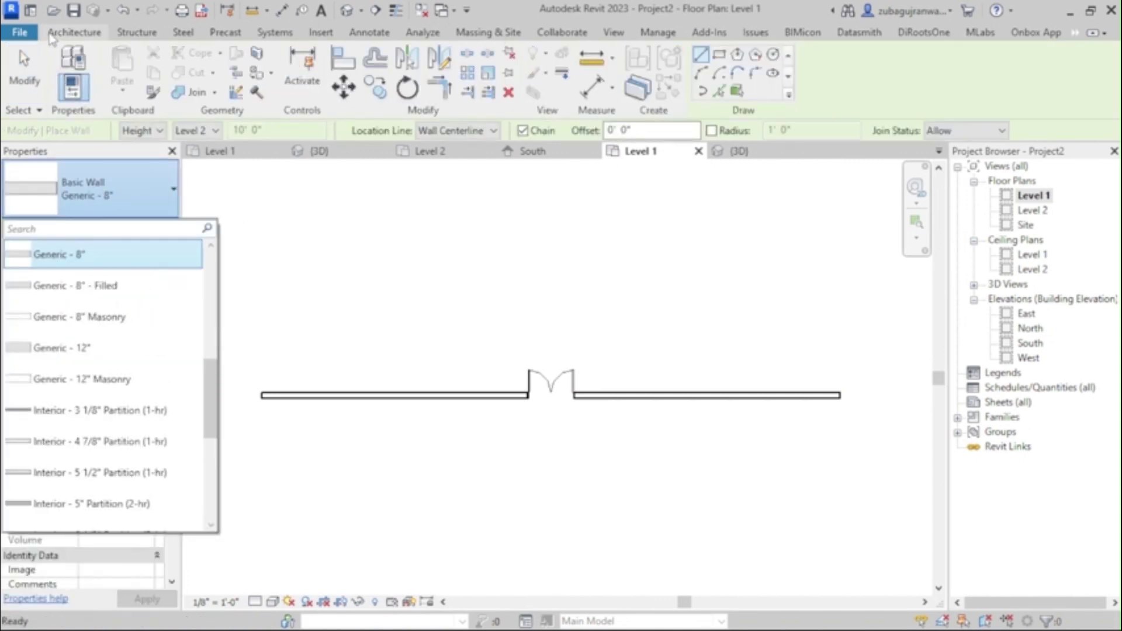
pyautogui.click(74, 32)
pyautogui.click(101, 88)
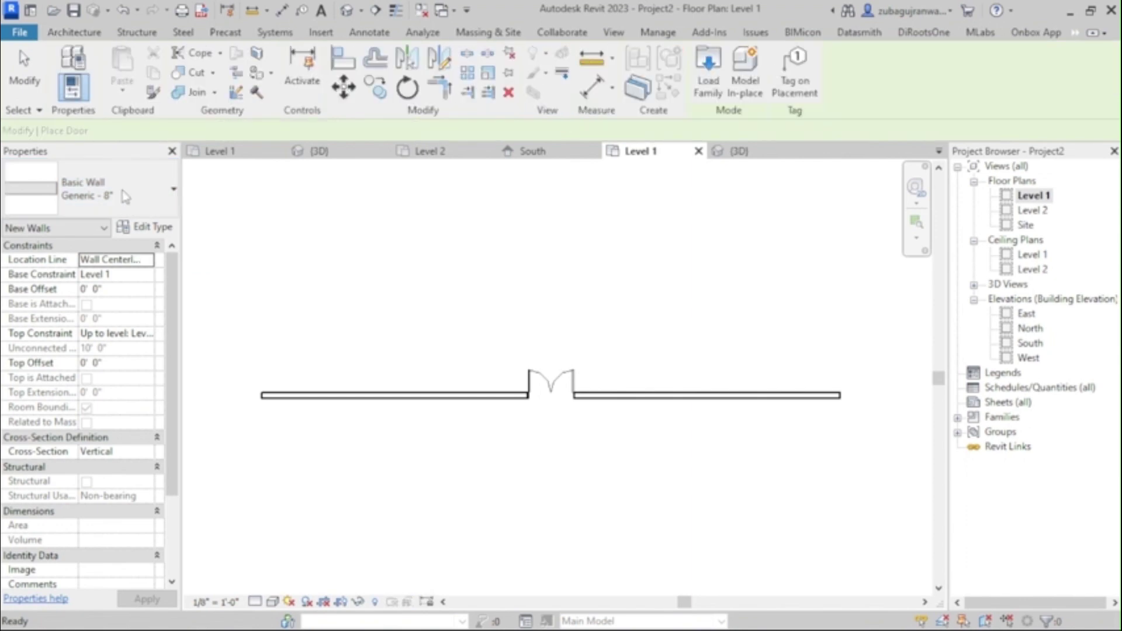
pyautogui.click(123, 193)
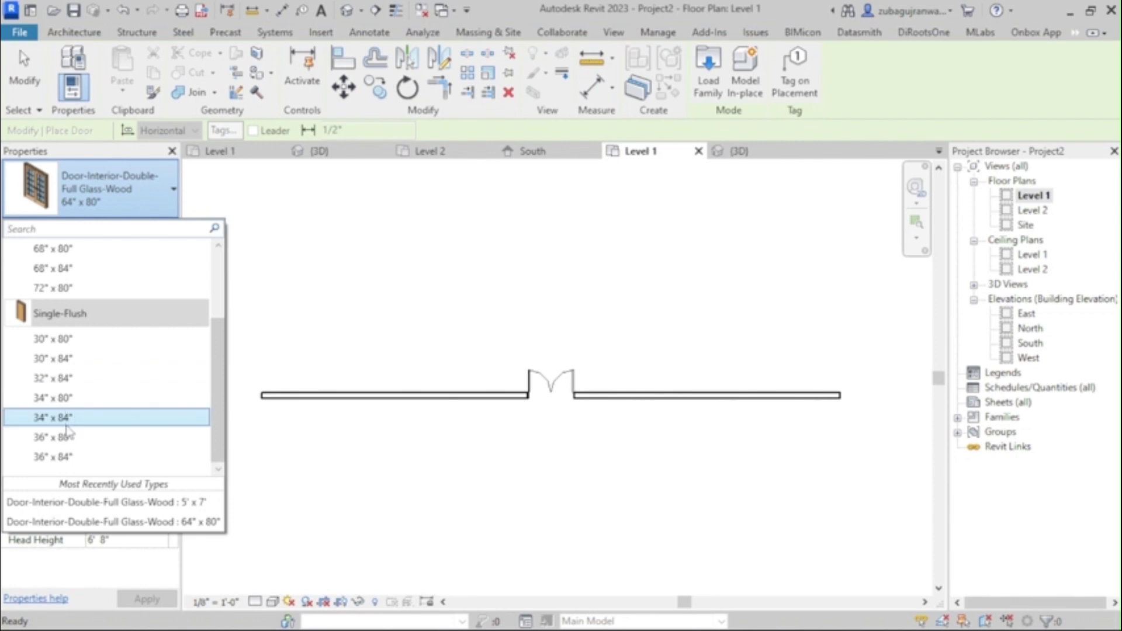
pyautogui.click(59, 417)
# - Place the Single-Flush 34" x 84" door in the wall about 12' 6" from the double door, hinged on the side nearer it
pyautogui.scroll(4, 613, 392)
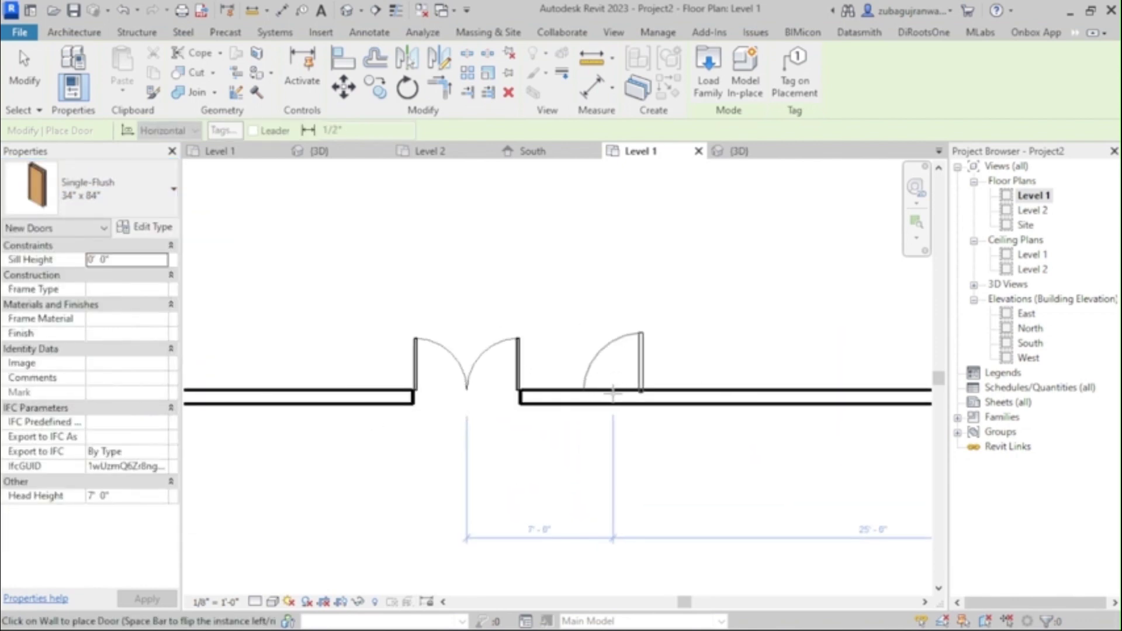
pyautogui.press('space')
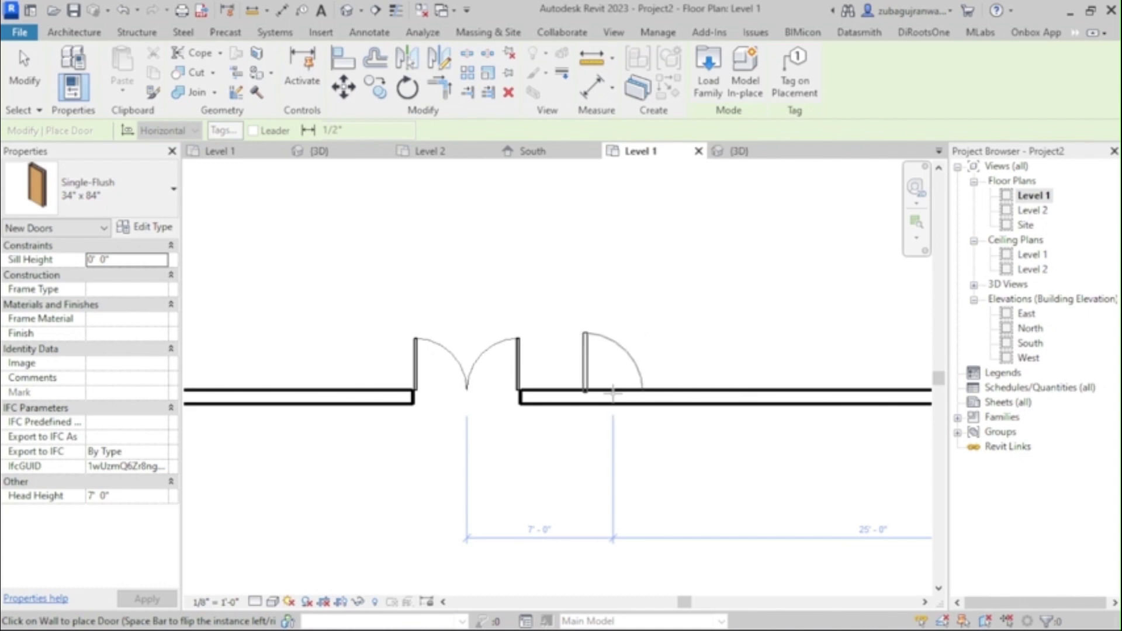
pyautogui.press('space')
pyautogui.press('space')
pyautogui.click(727, 394)
pyautogui.scroll(-4, 451, 448)
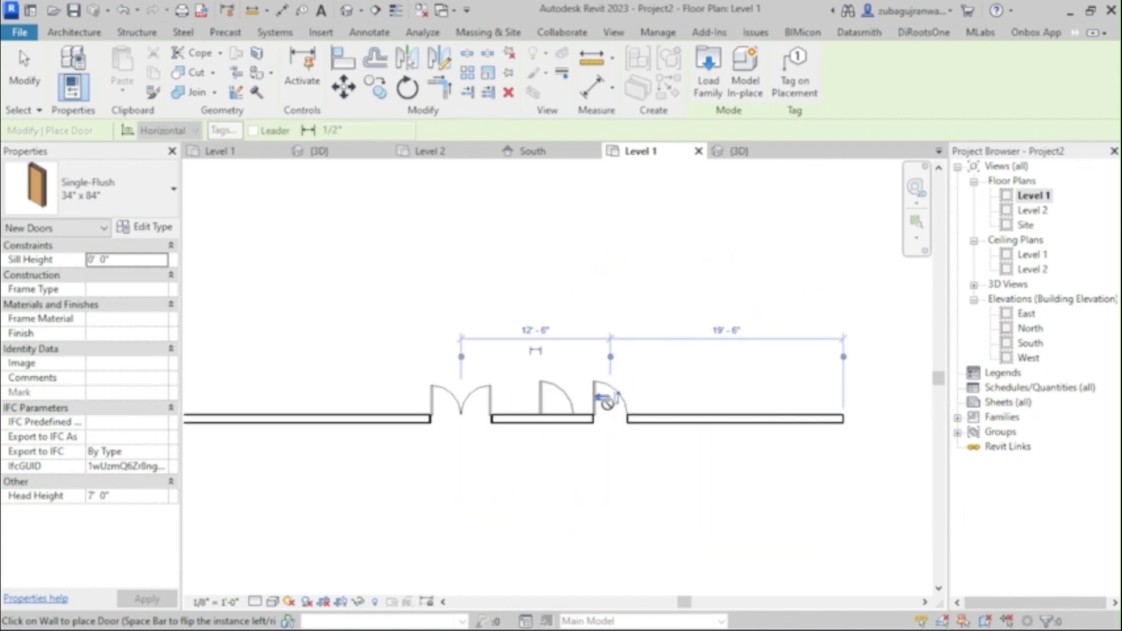
# - Flip the placed single door's hinge to the side farther from the double door, opening to the double door's swing side, and end door placement
pyautogui.scroll(5, 606, 402)
pyautogui.scroll(3, 603, 400)
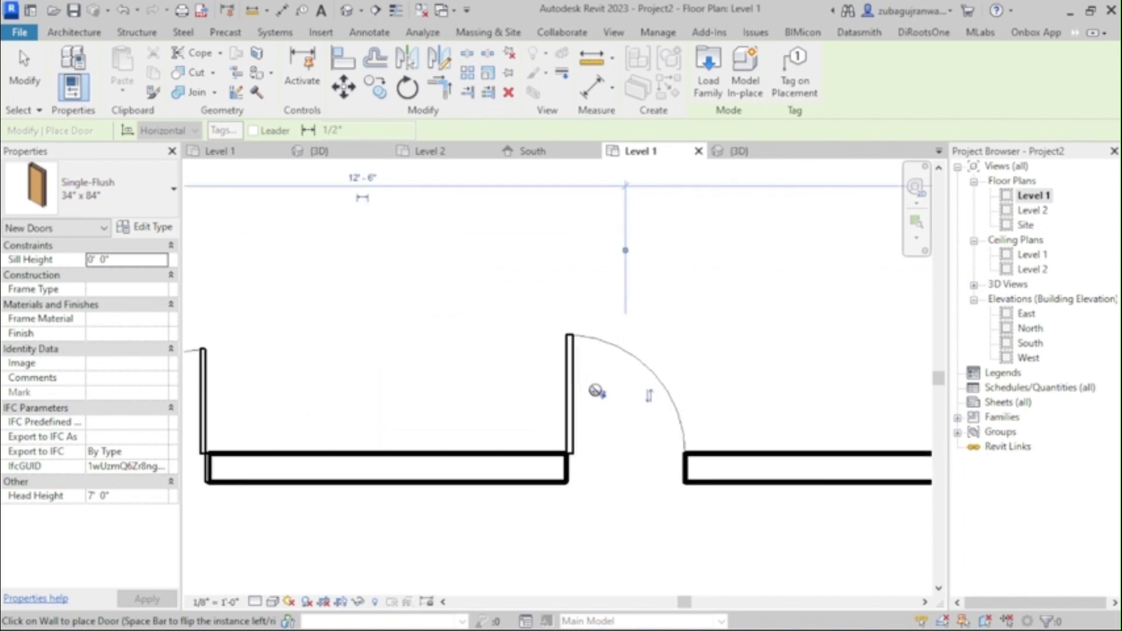
pyautogui.press('space')
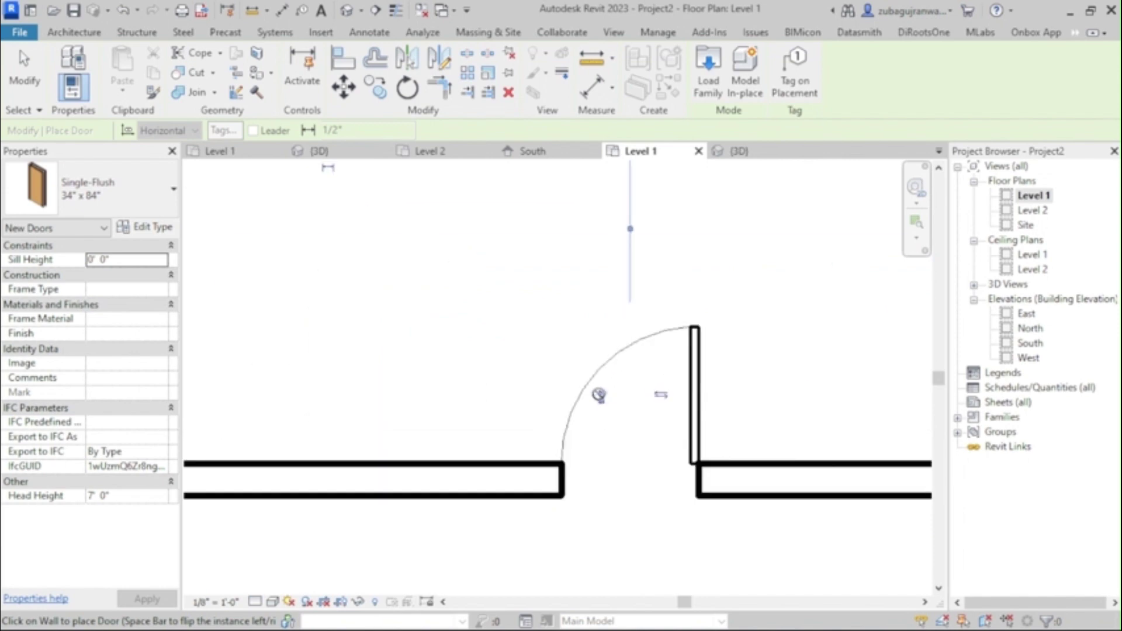
pyautogui.scroll(-2, 597, 468)
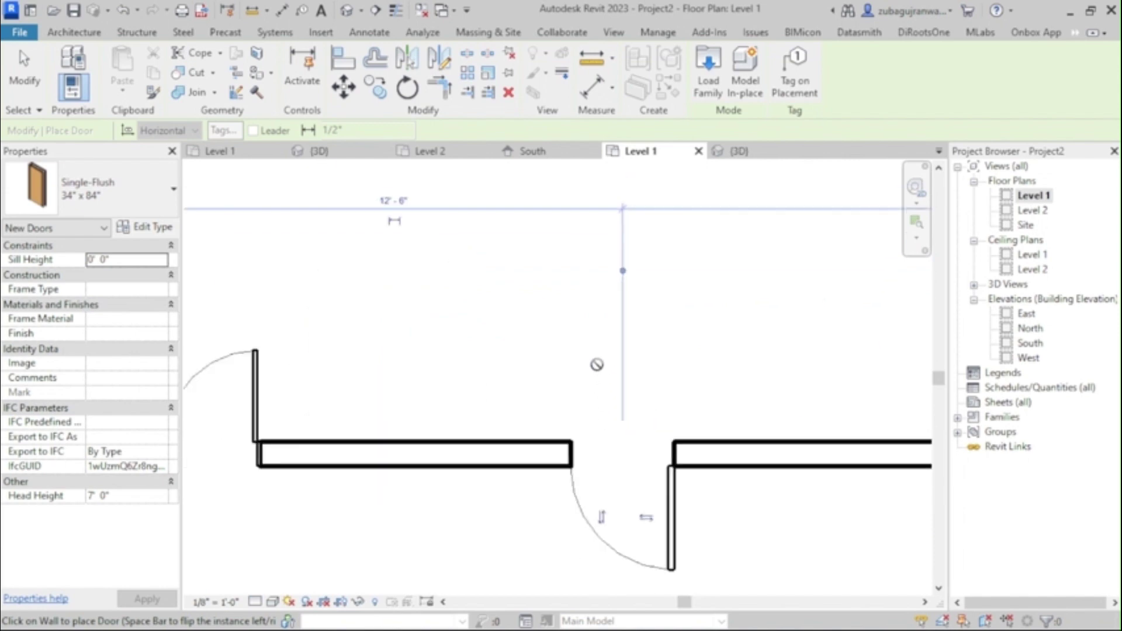
pyautogui.click(597, 468)
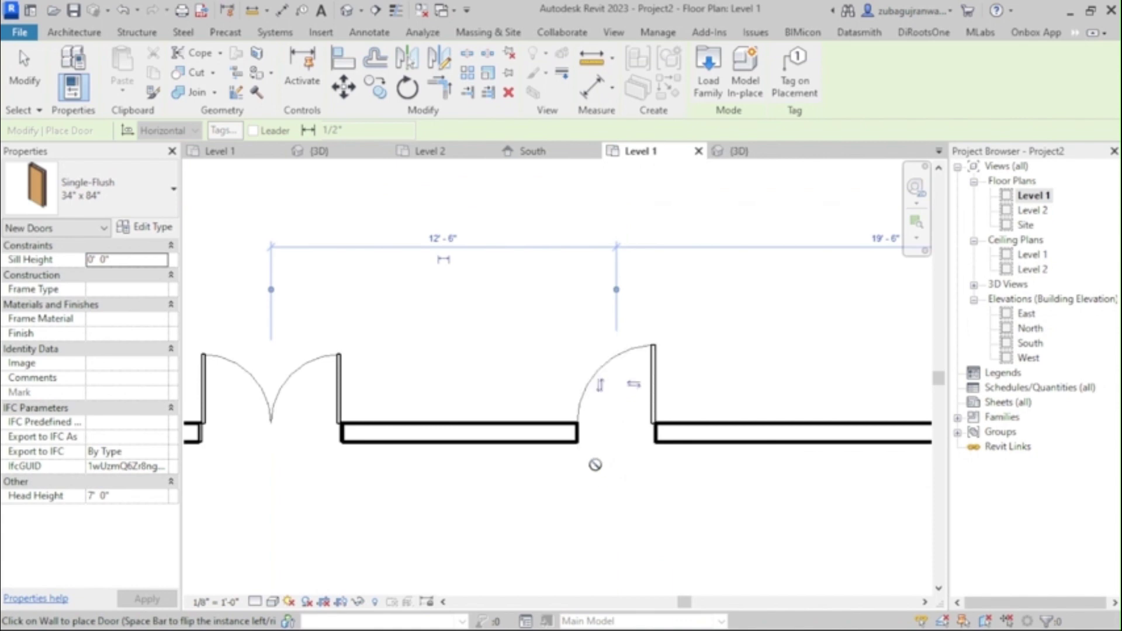
pyautogui.scroll(-3, 444, 424)
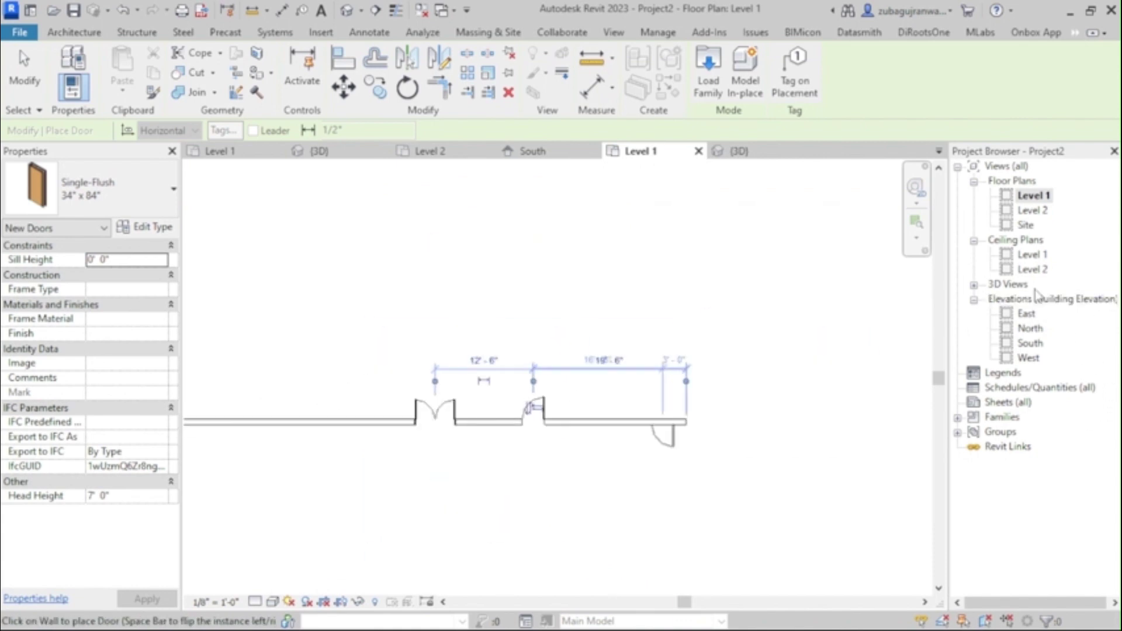
pyautogui.press('Escape')
# - Open the {3D} view and frame the wall with both doors
pyautogui.click(973, 285)
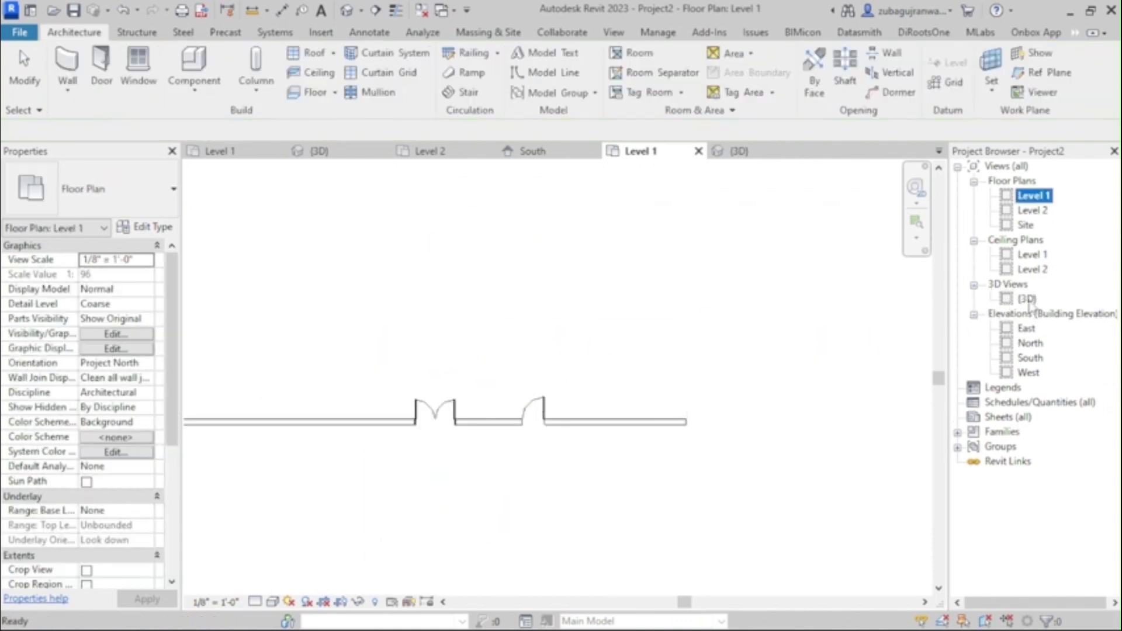
pyautogui.doubleClick(1027, 298)
pyautogui.scroll(-2, 753, 408)
pyautogui.scroll(2, 750, 426)
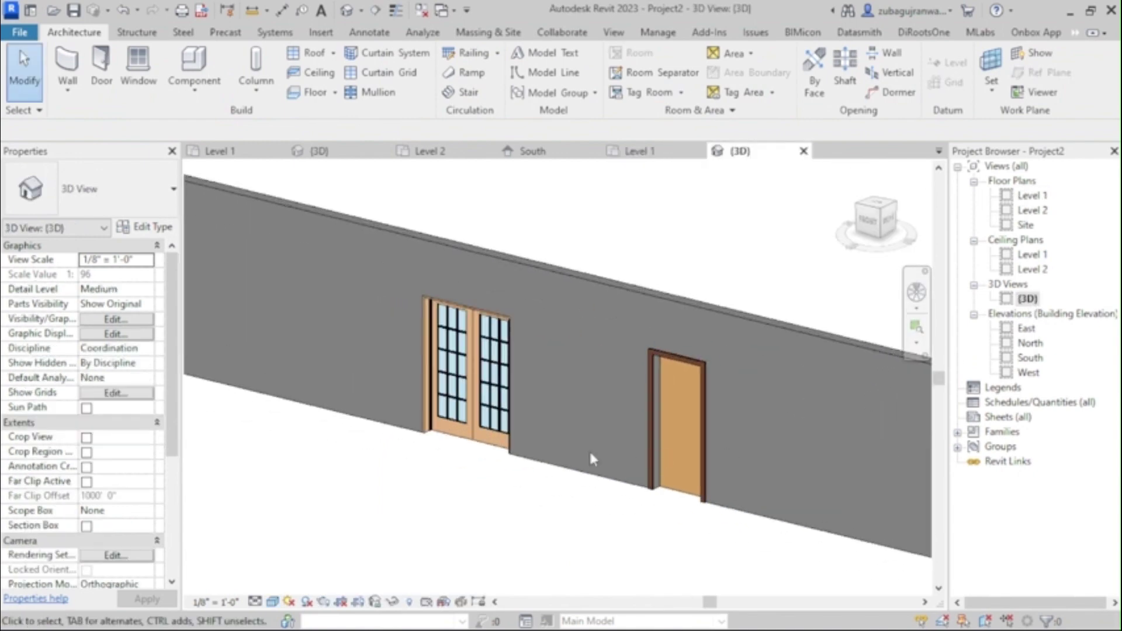
pyautogui.scroll(-2, 602, 447)
pyautogui.scroll(3, 665, 423)
# - Select the single-flush door to inspect it up close, deselect it, and look over the whole wall
pyautogui.click(652, 418)
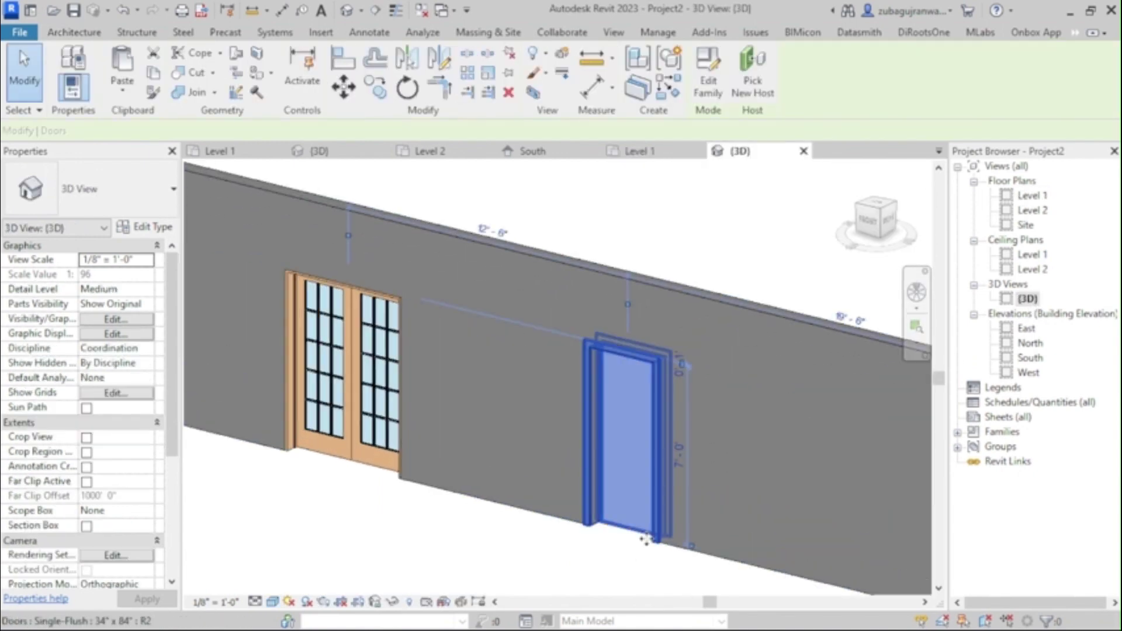
pyautogui.scroll(2, 642, 552)
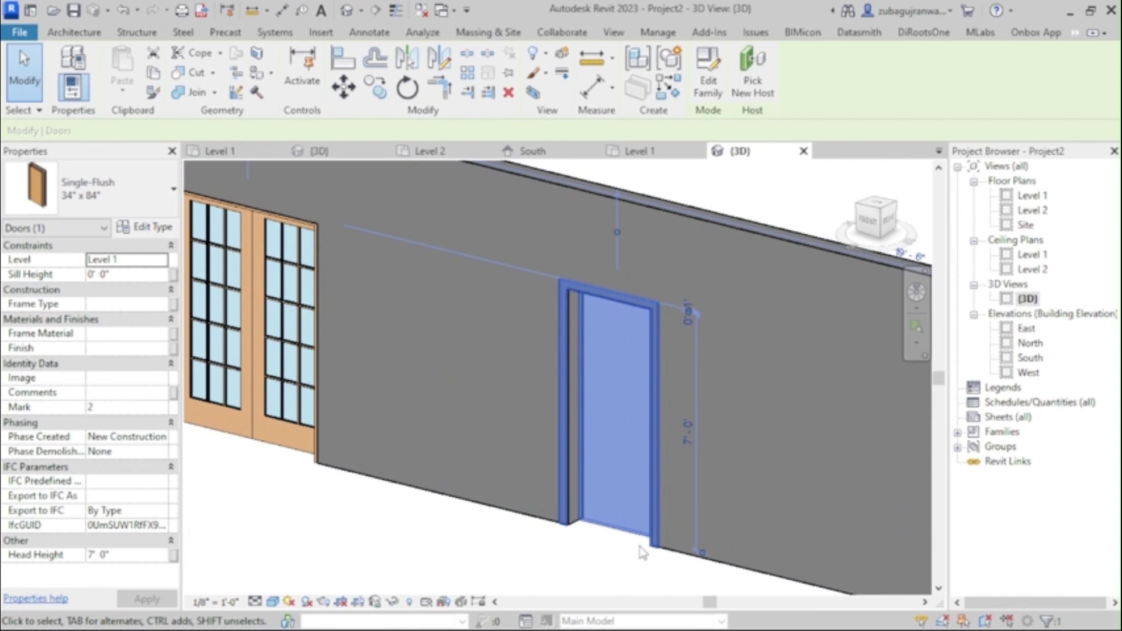
pyautogui.scroll(-4, 611, 482)
pyautogui.click(602, 556)
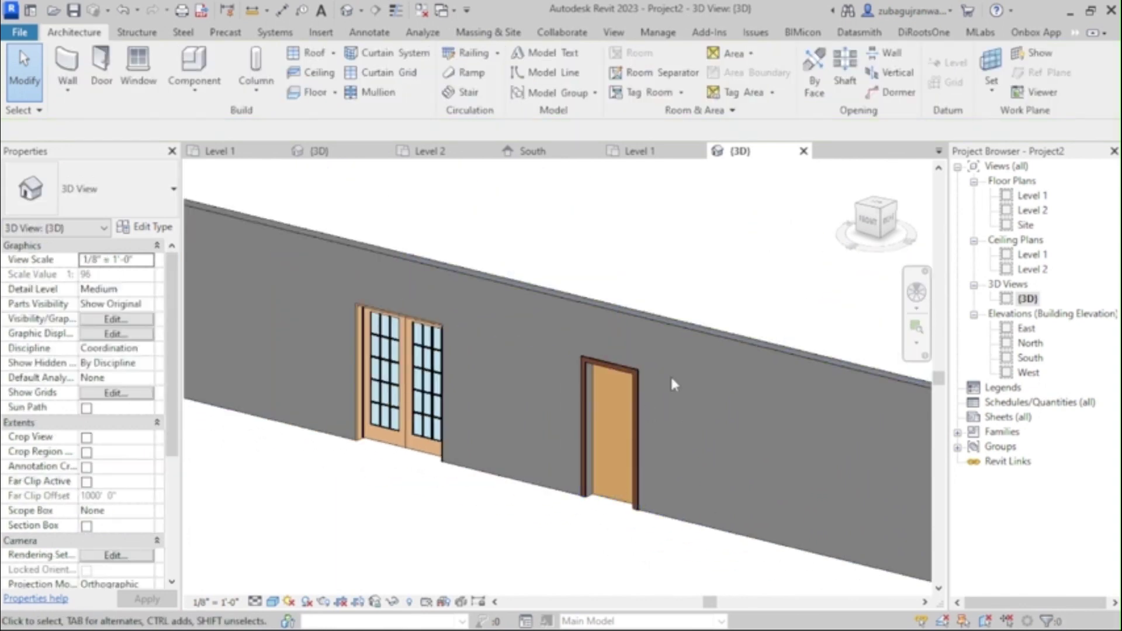
pyautogui.scroll(-3, 674, 383)
pyautogui.scroll(3, 680, 369)
pyautogui.scroll(-2, 666, 420)
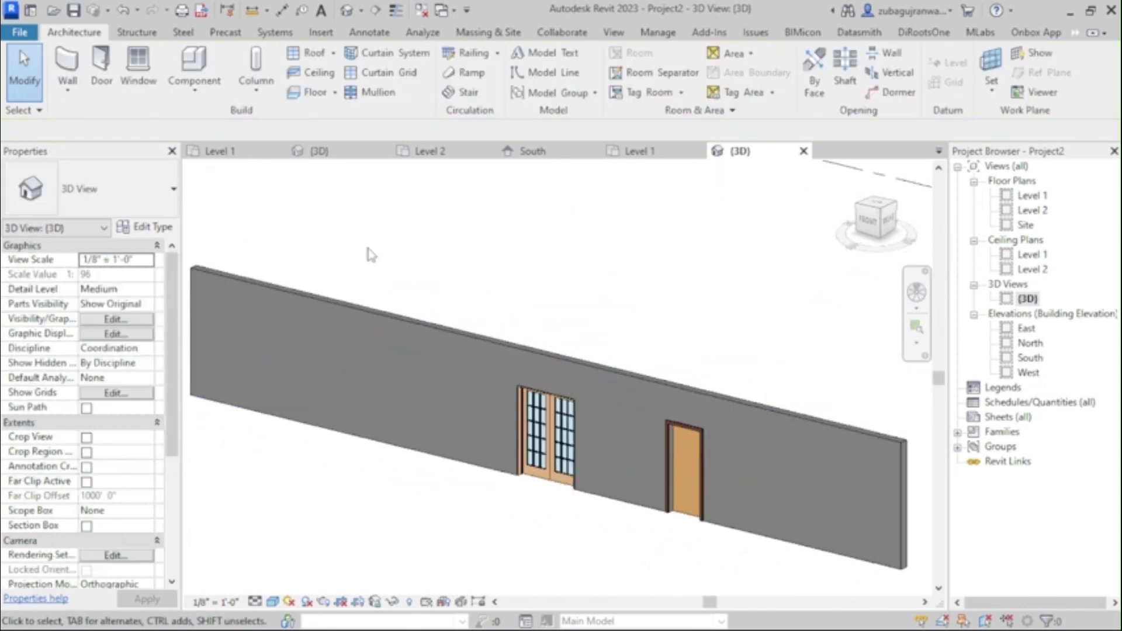
# - Start placing another door and preview the Residential door families available for loading
pyautogui.click(101, 69)
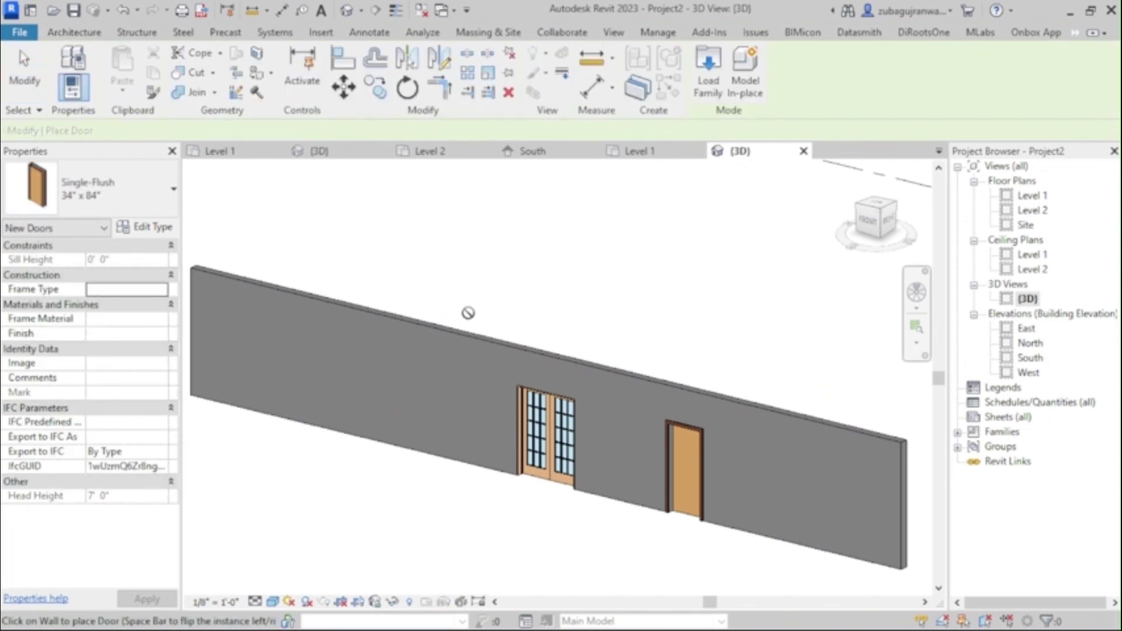
pyautogui.scroll(-2, 503, 312)
pyautogui.click(708, 70)
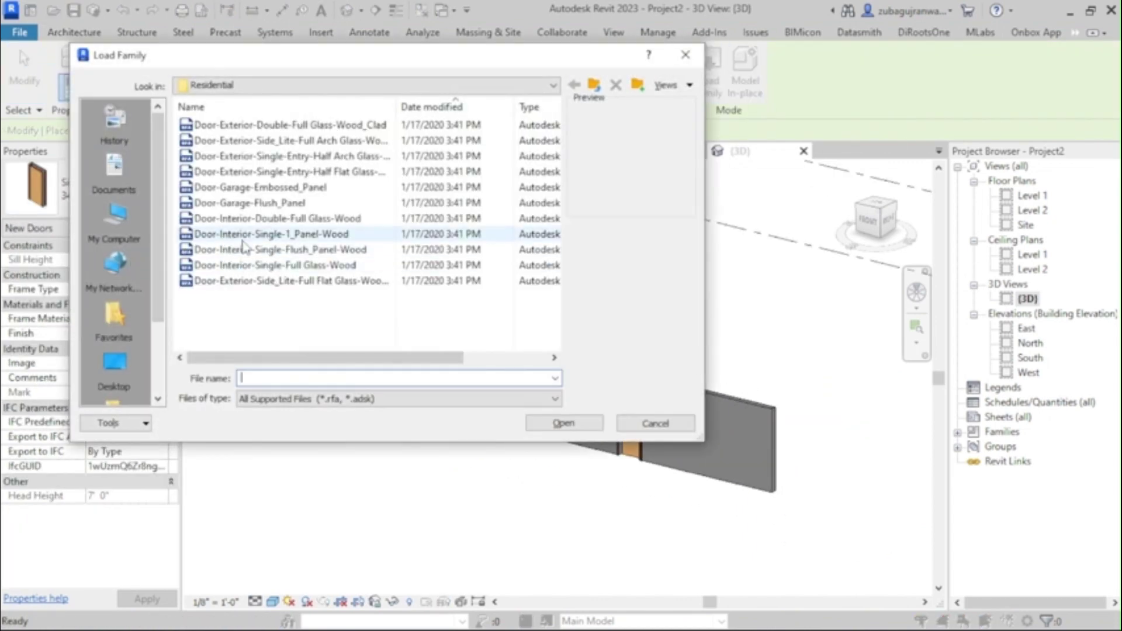
pyautogui.click(292, 266)
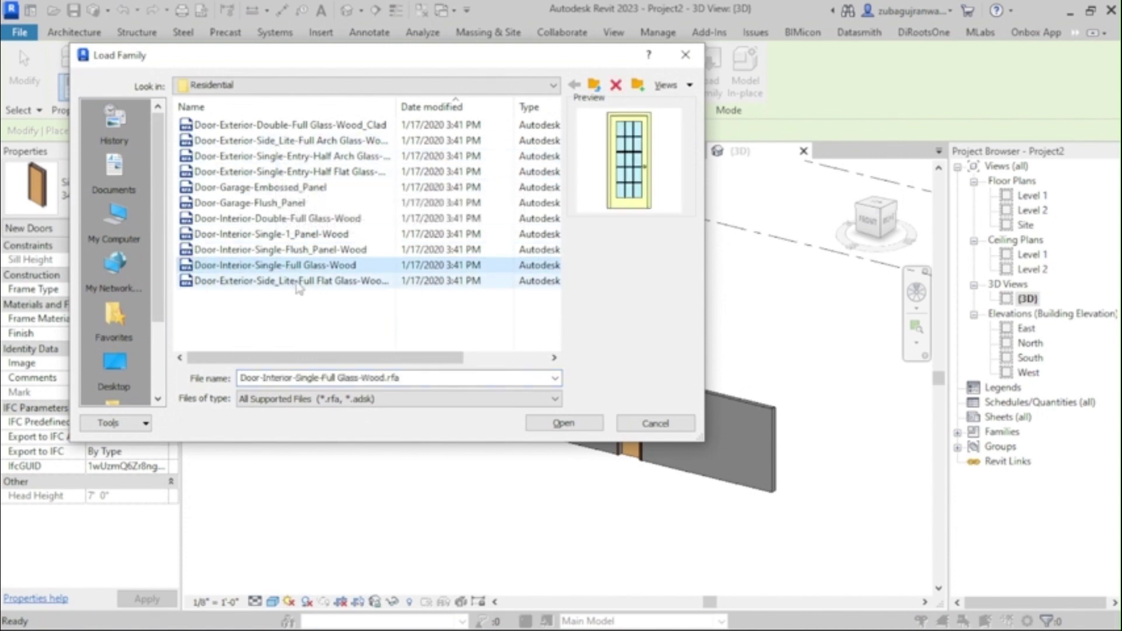
pyautogui.click(301, 250)
pyautogui.click(301, 236)
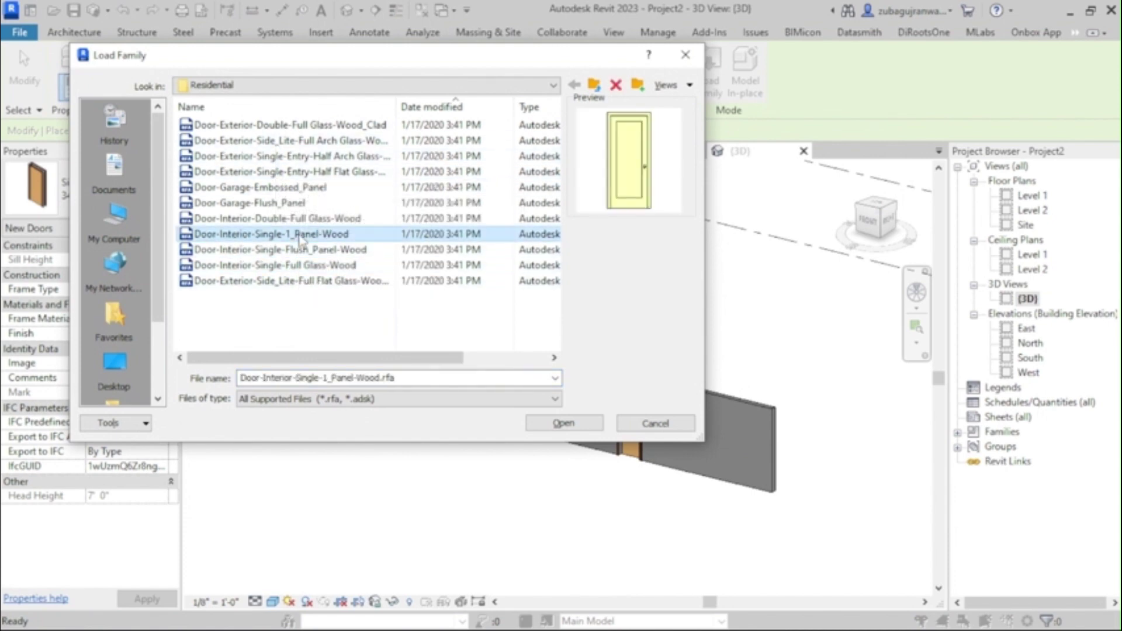
pyautogui.click(301, 187)
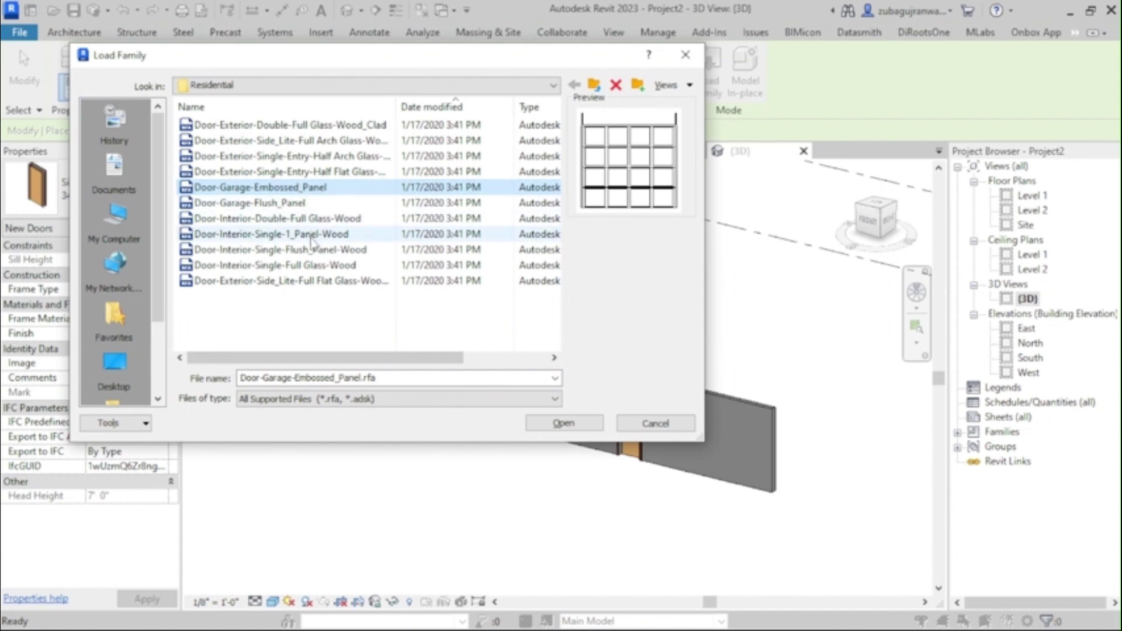
pyautogui.click(313, 172)
pyautogui.click(315, 157)
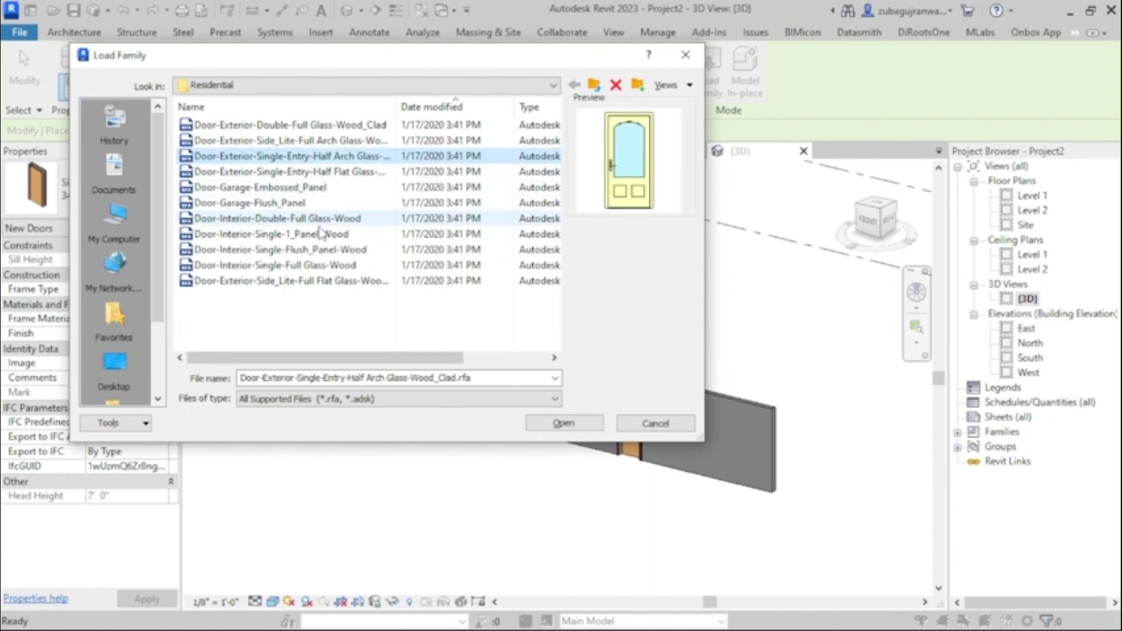
# - Load the Door-Interior-Single-1_Panel-Wood family with its types from 16" x 80" through 24" x 80"
pyautogui.click(323, 250)
pyautogui.click(322, 235)
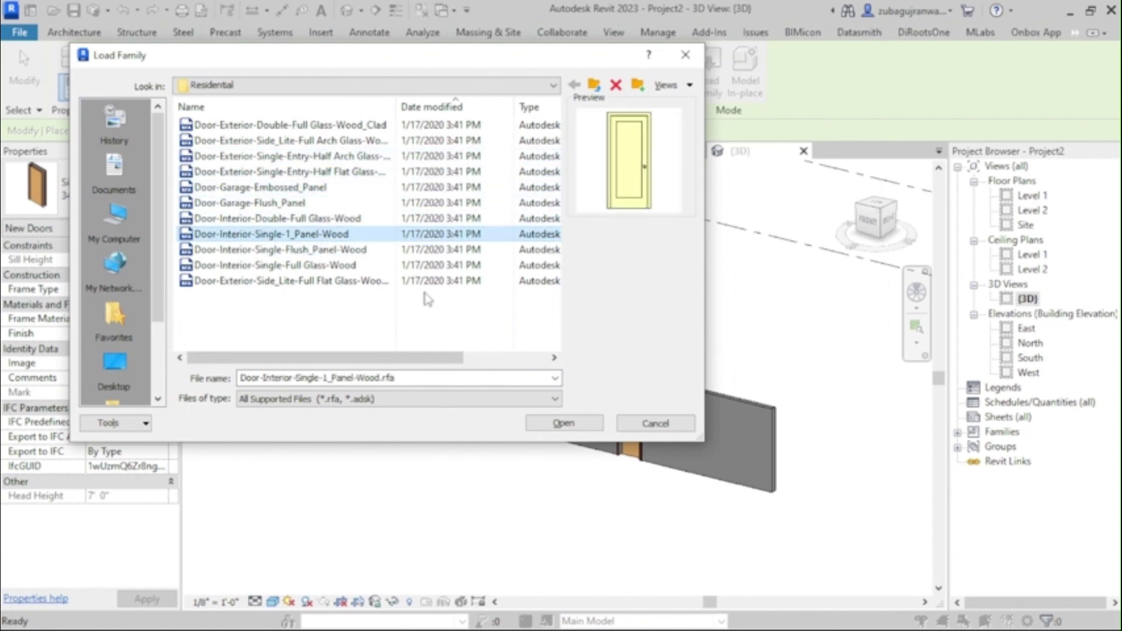
pyautogui.click(562, 422)
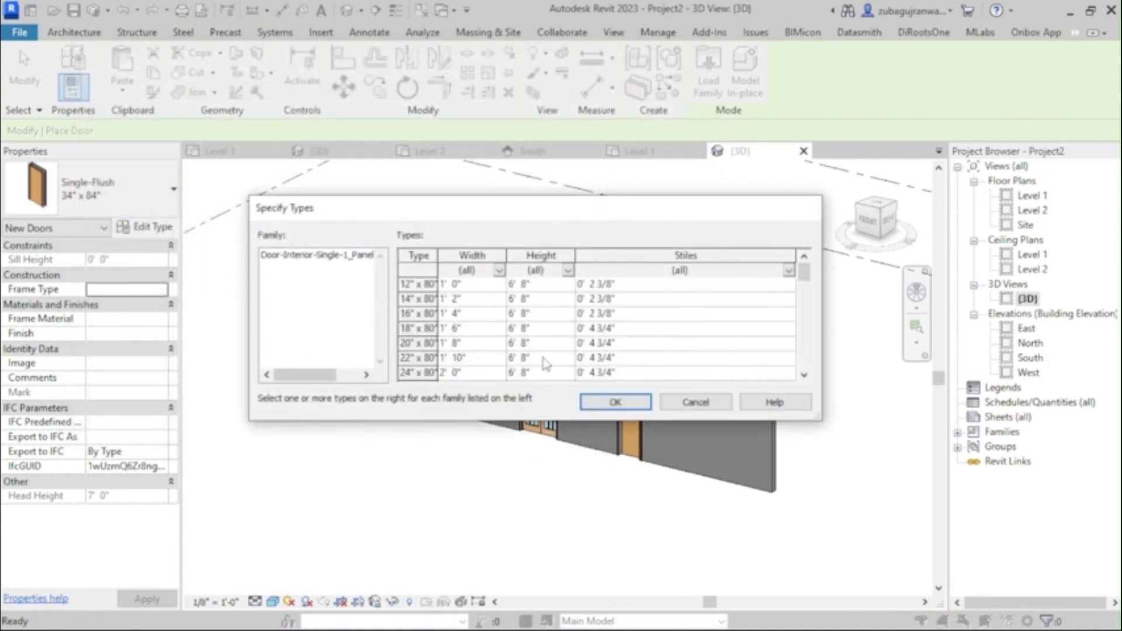
pyautogui.moveTo(482, 319); pyautogui.dragTo(490, 375)
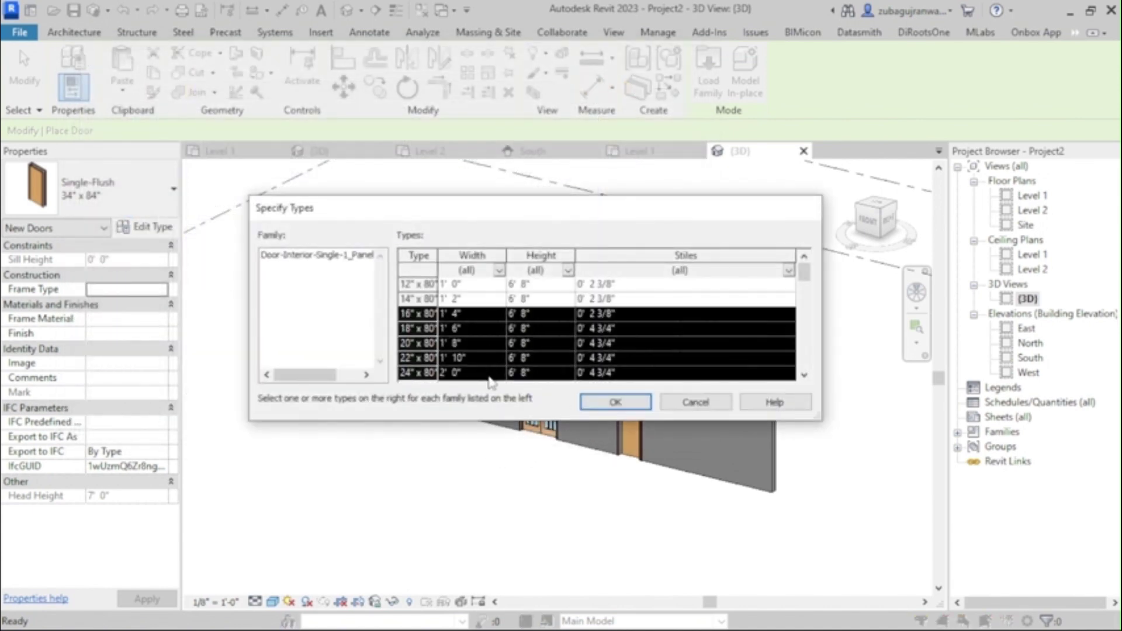
pyautogui.click(614, 402)
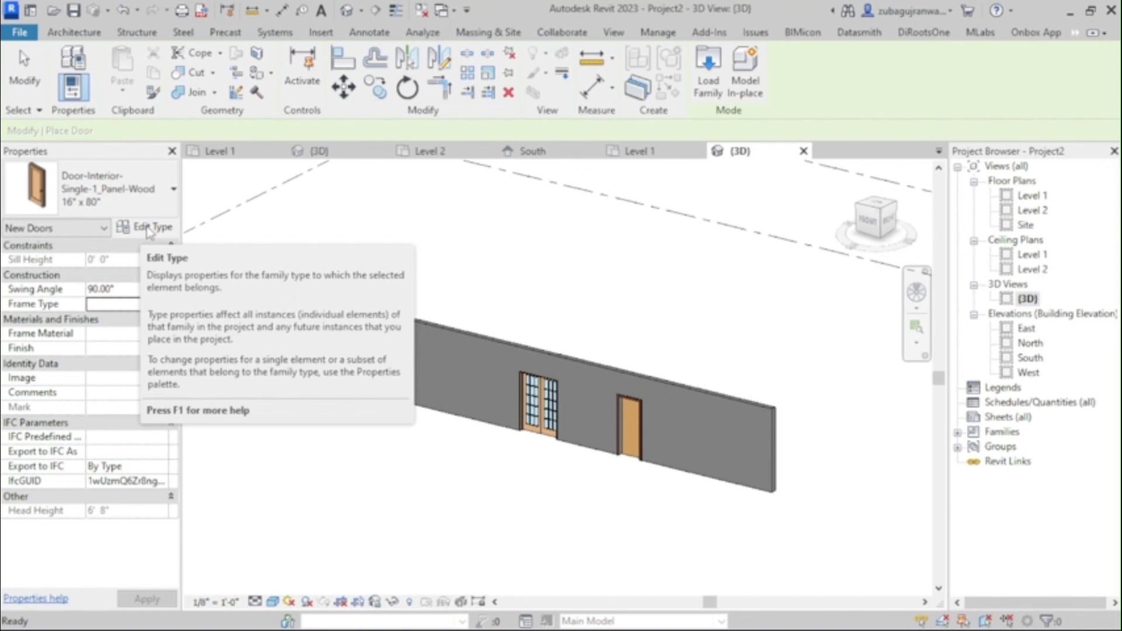
# - Duplicate the 16" x 80" single-panel wood door type under the name 3' x 6'
pyautogui.click(150, 228)
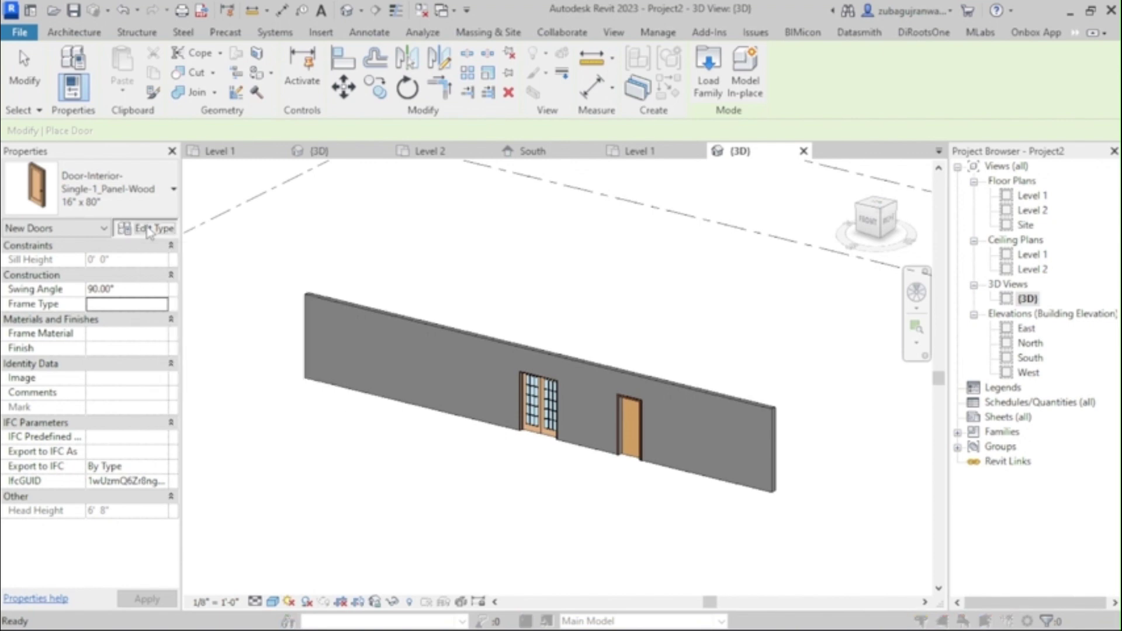
pyautogui.click(974, 114)
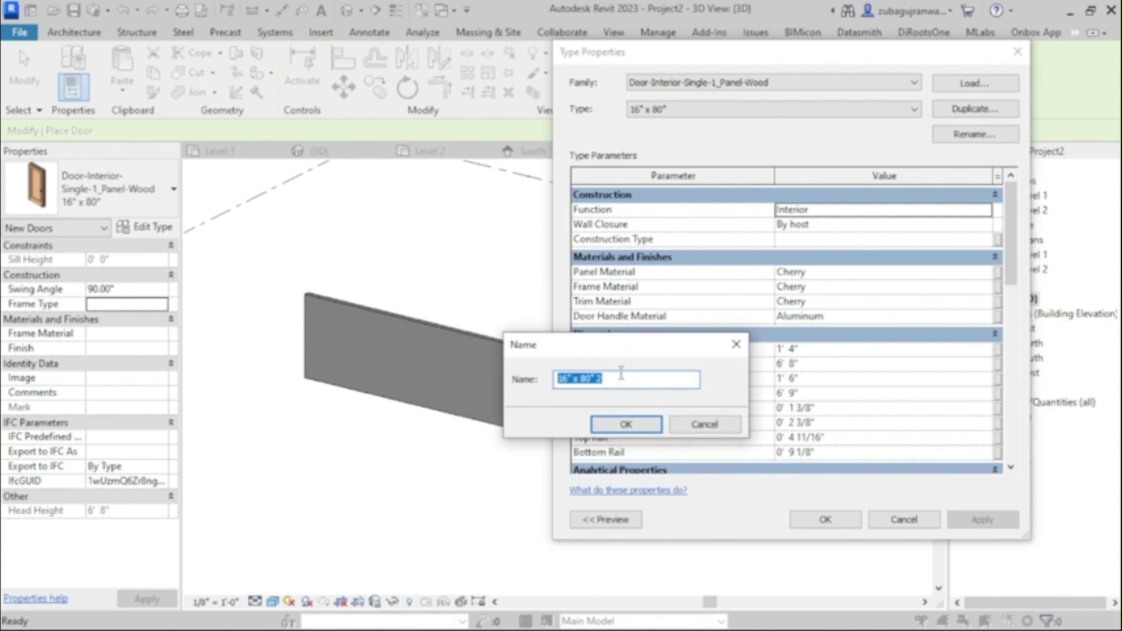
pyautogui.write('3')
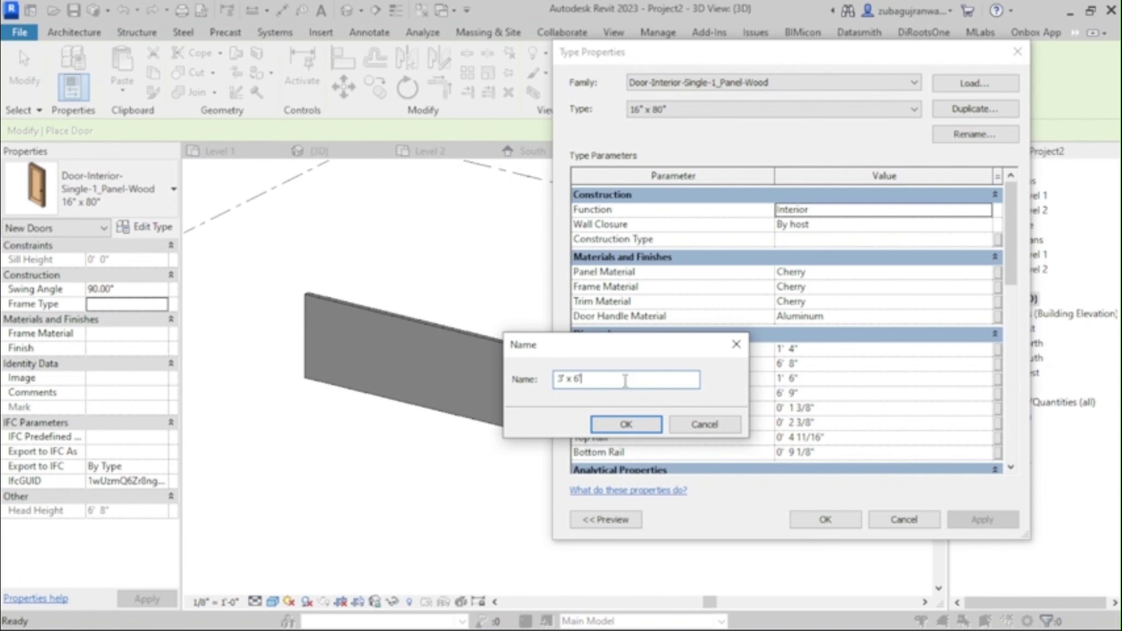
pyautogui.write("' x 6")
pyautogui.click(626, 424)
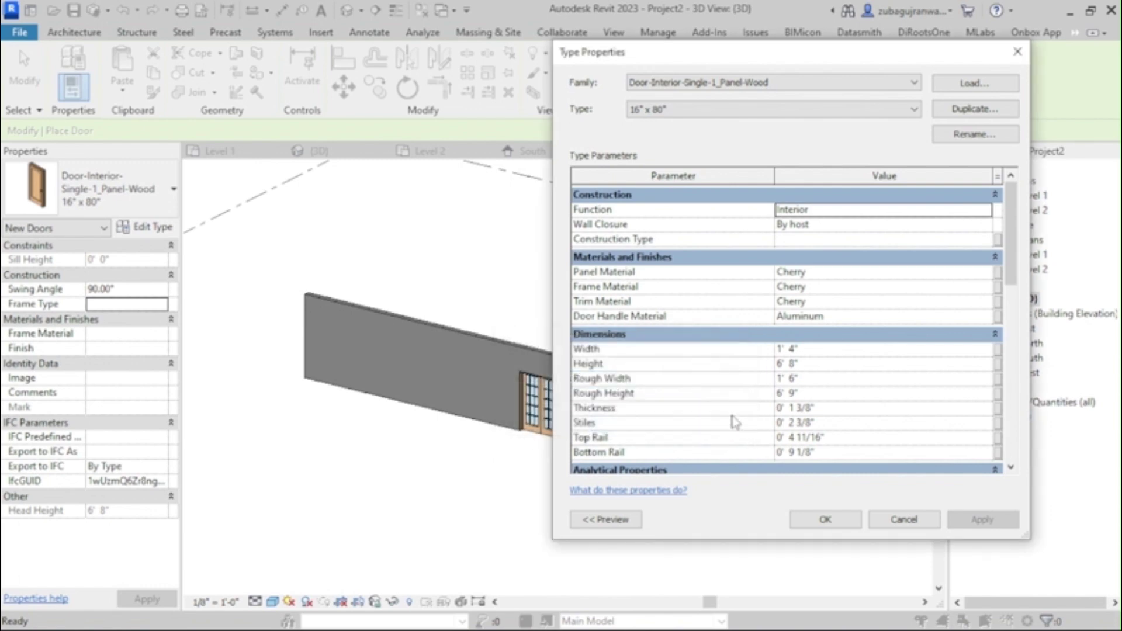
# - Set the new door type's width to 3' and height to 6' and accept the type properties
pyautogui.click(829, 348)
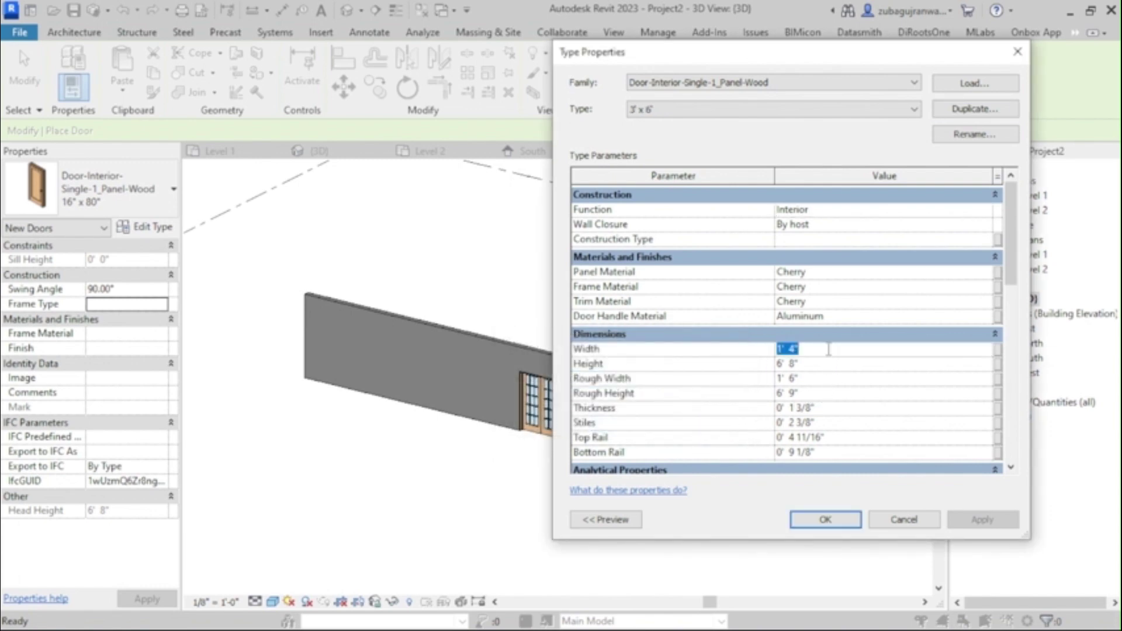
pyautogui.write('3')
pyautogui.click(825, 364)
pyautogui.write('5')
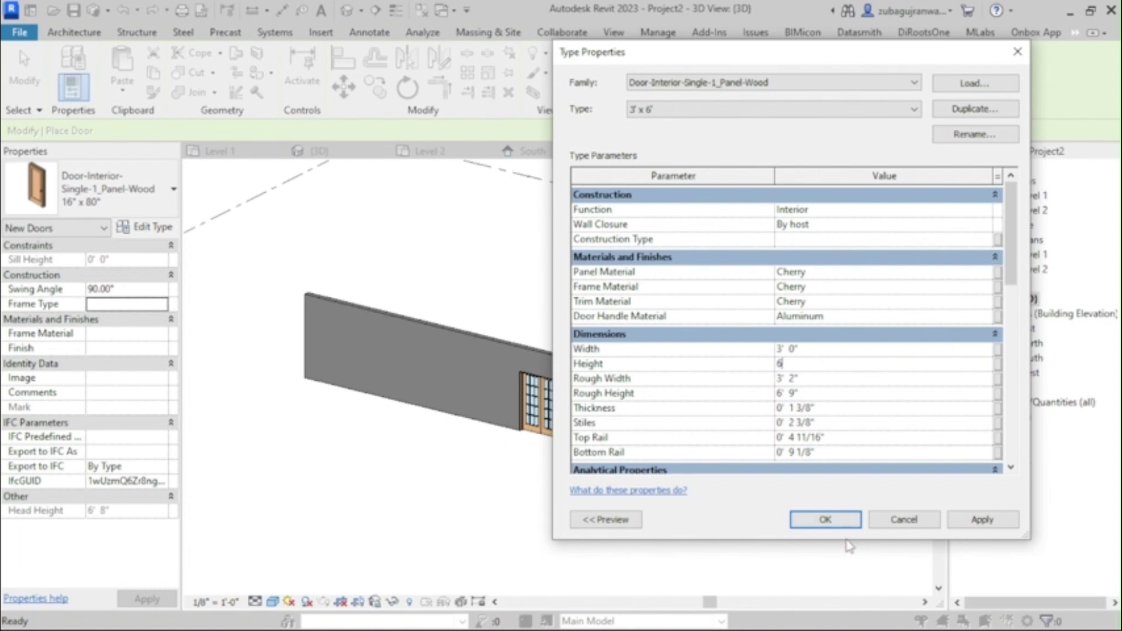
pyautogui.click(825, 519)
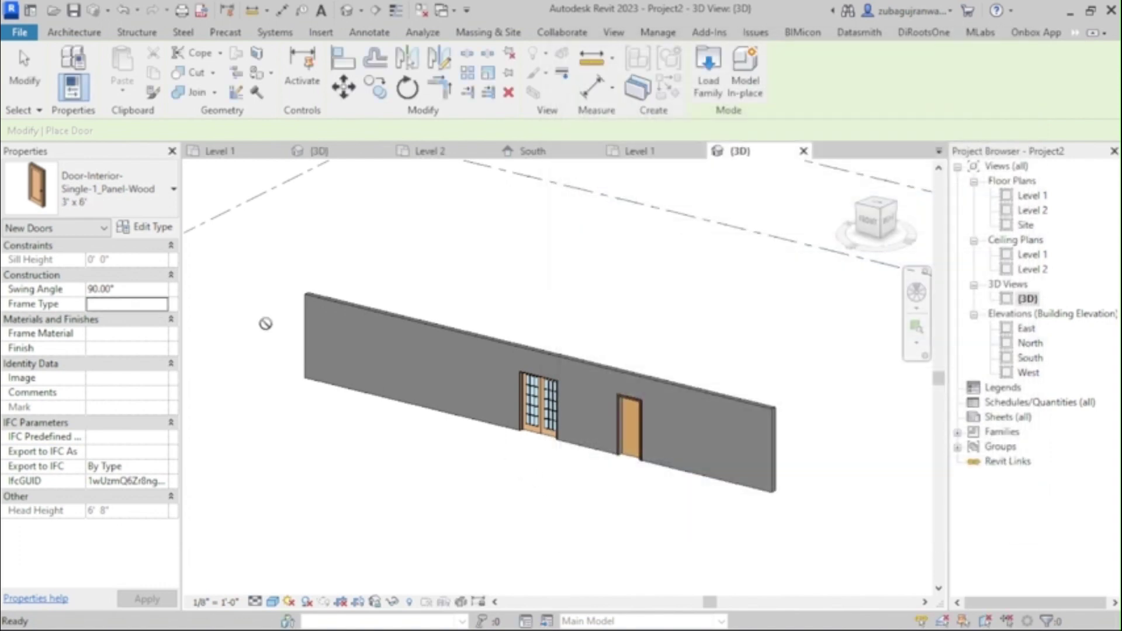
# - Place the 3' x 6' single-panel wood door in the wall about 12' from the double door, on the side opposite the single-flush door
pyautogui.scroll(5, 447, 384)
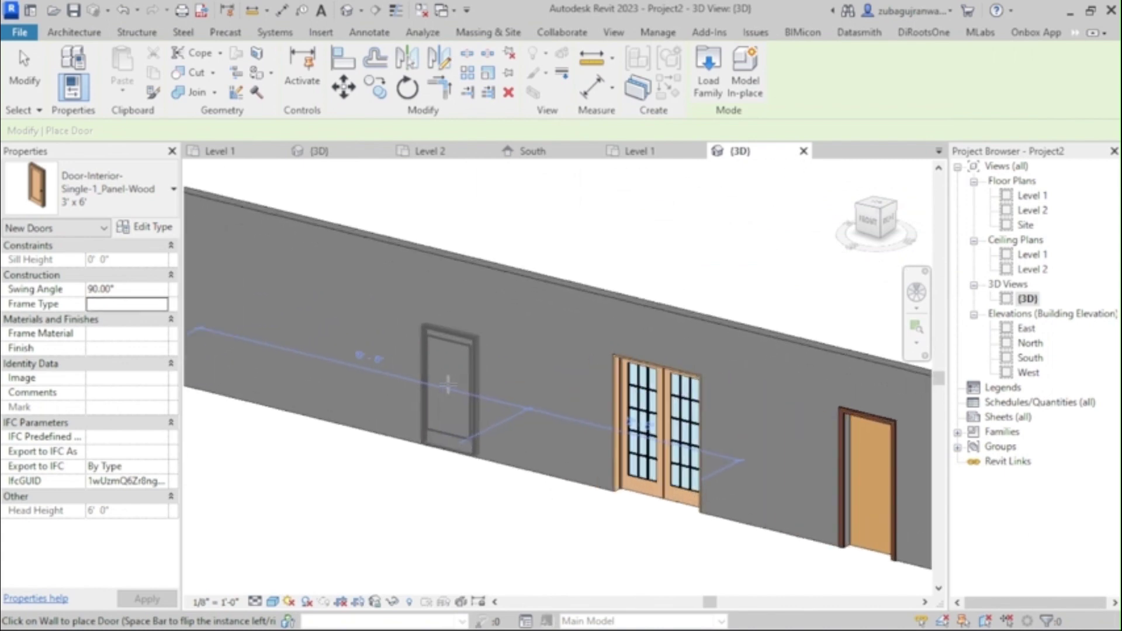
pyautogui.scroll(-1, 461, 390)
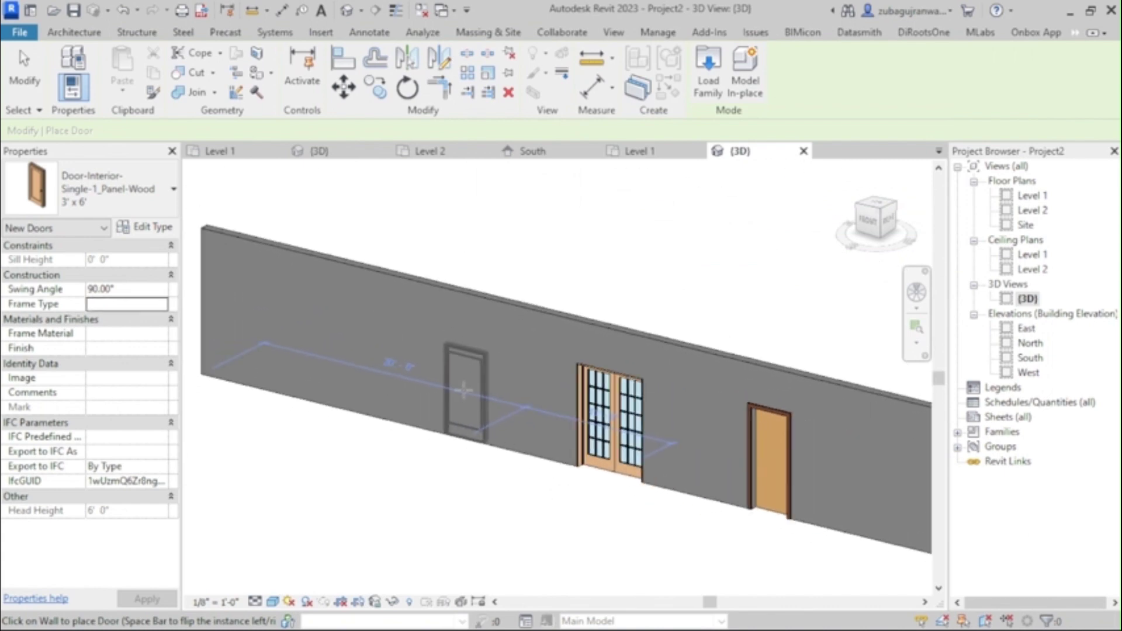
pyautogui.scroll(1, 463, 389)
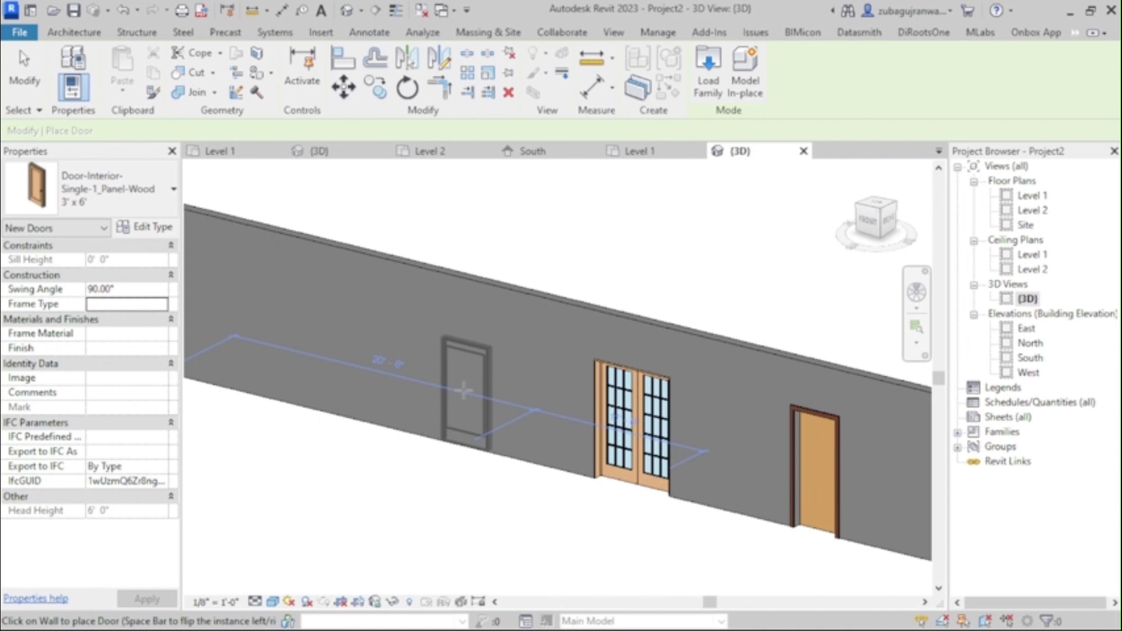
pyautogui.click(533, 423)
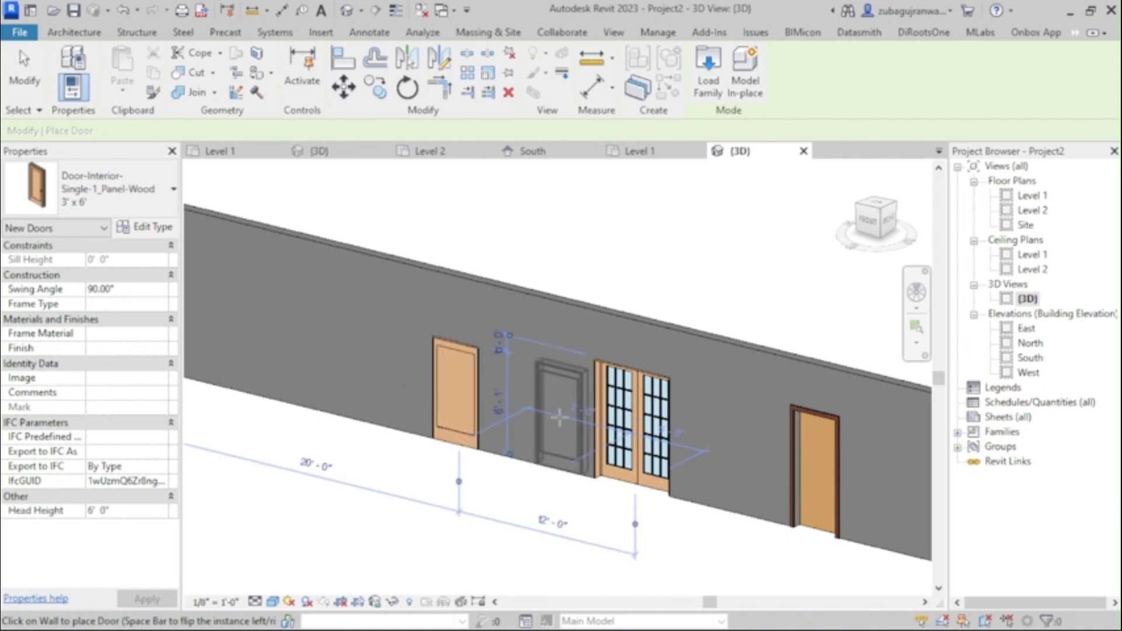
# - In the Level 1 floor plan, flip both the hand and the facing of the 3' x 6' single-panel door
pyautogui.scroll(2, 471, 406)
pyautogui.press('Escape')
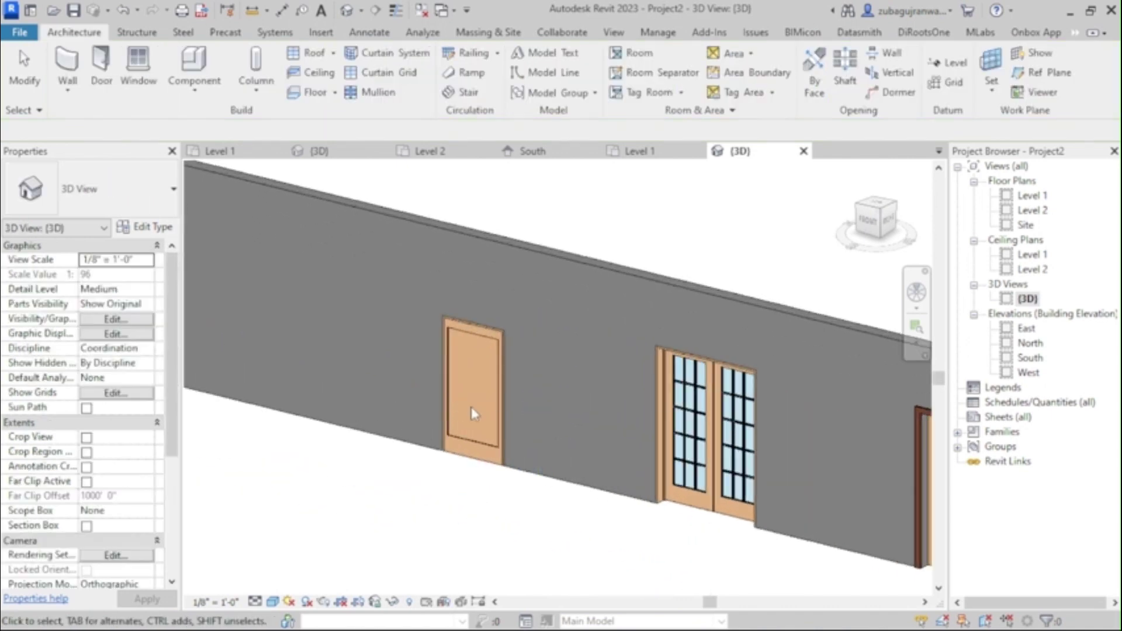
pyautogui.doubleClick(1032, 196)
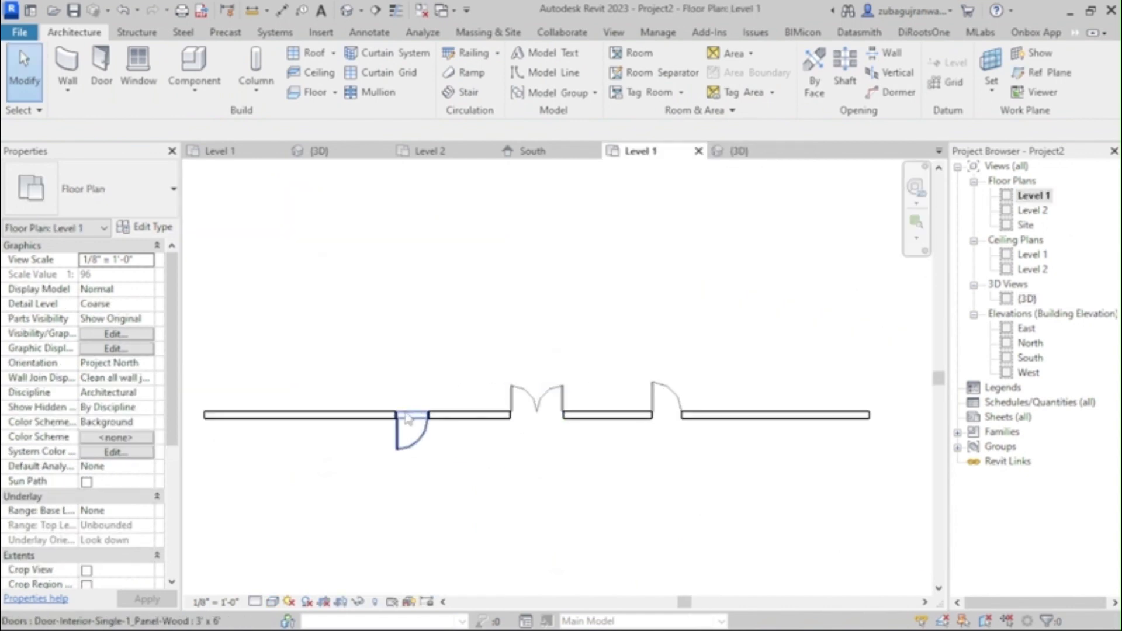
pyautogui.click(405, 445)
pyautogui.scroll(4, 405, 447)
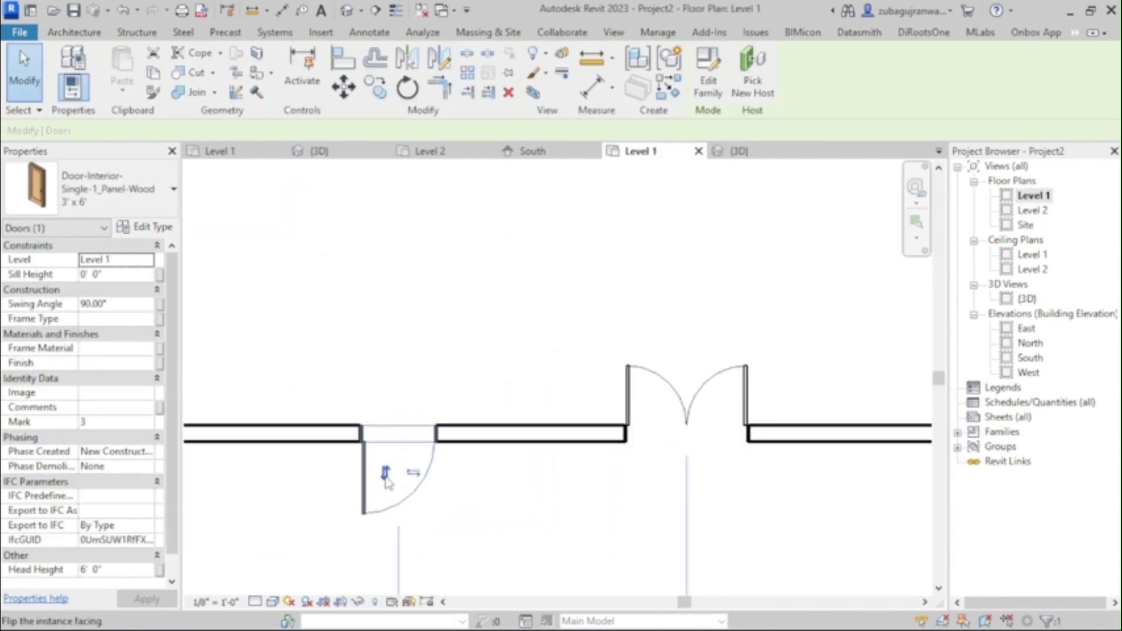
pyautogui.click(386, 474)
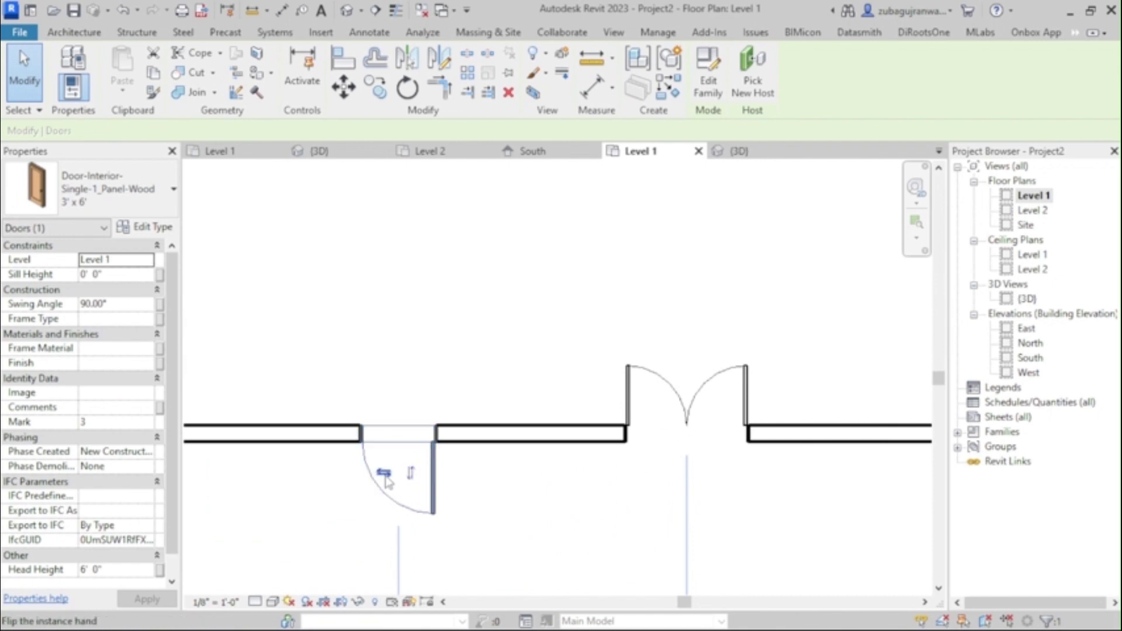
pyautogui.click(411, 472)
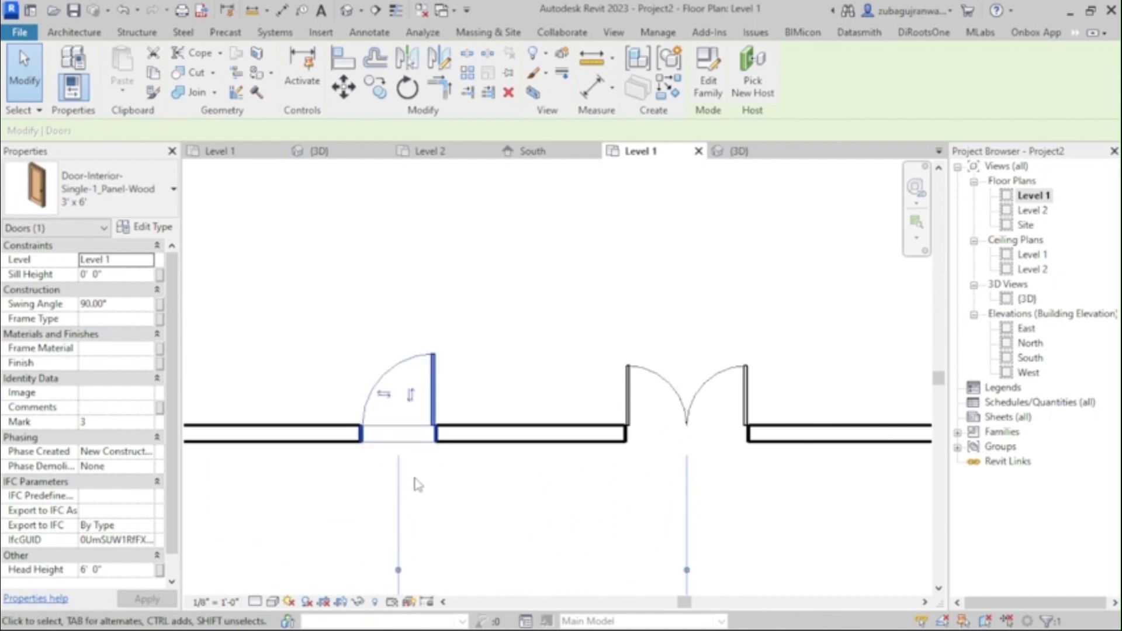
pyautogui.scroll(-3, 444, 380)
pyautogui.press('Escape')
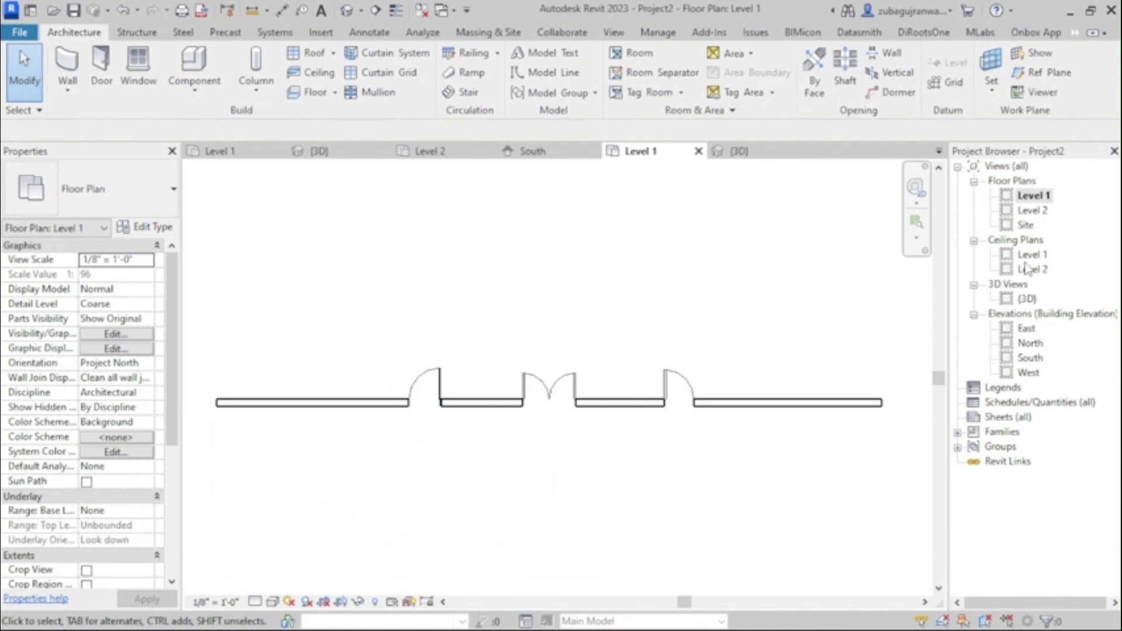
# - Examine the flipped single-panel door and the other doors of the wall in the 3D view
pyautogui.doubleClick(1027, 299)
pyautogui.scroll(-2, 549, 408)
pyautogui.scroll(2, 458, 467)
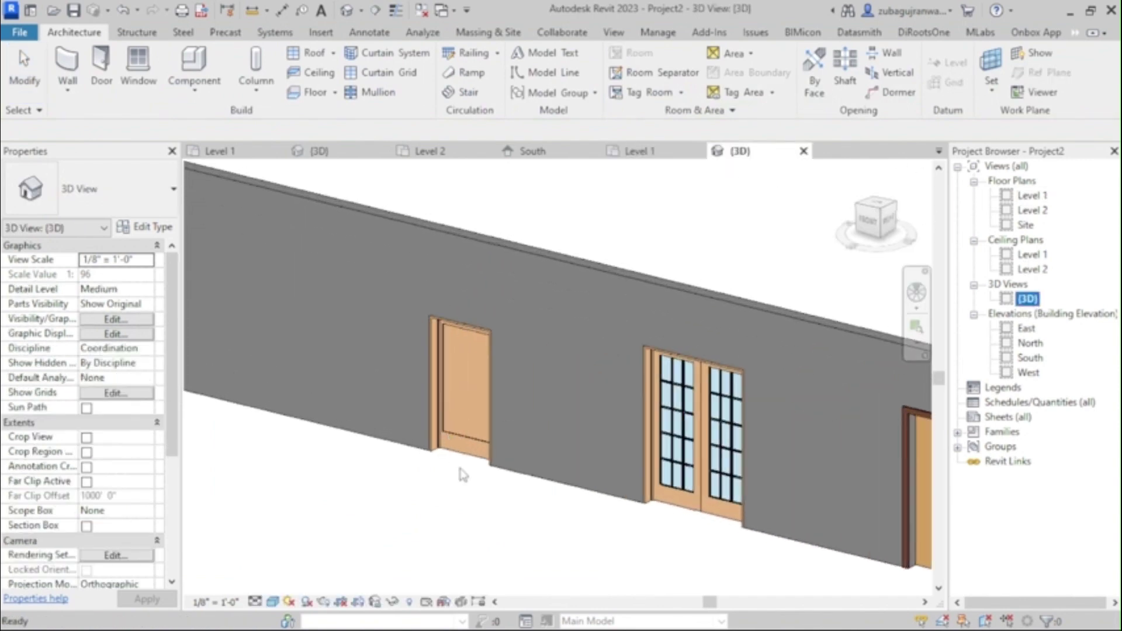
pyautogui.click(464, 472)
pyautogui.scroll(2, 481, 374)
pyautogui.scroll(-4, 507, 387)
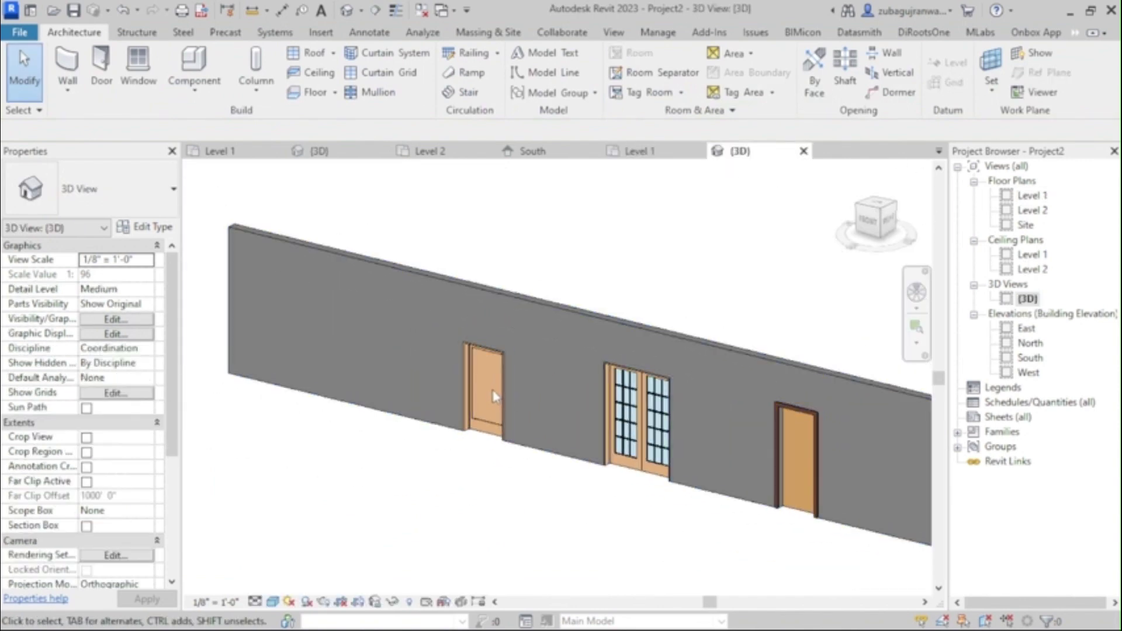
pyautogui.scroll(-3, 495, 468)
pyautogui.scroll(2, 514, 444)
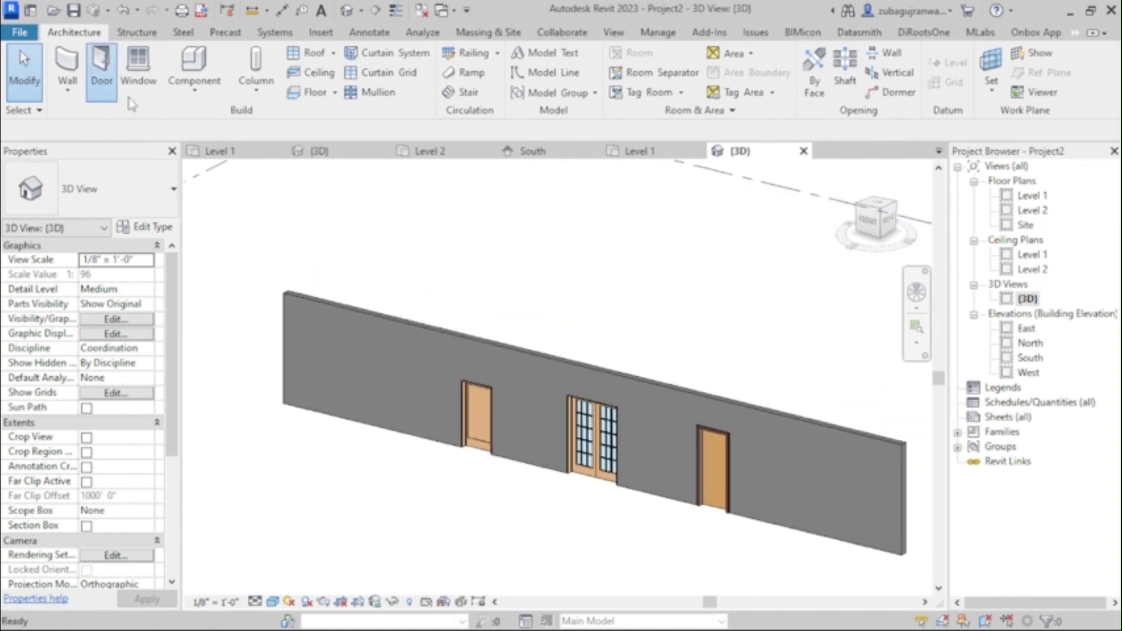
# - Start loading another door family and open the Commercial folder inside the library's Doors folder
pyautogui.click(101, 68)
pyautogui.click(708, 70)
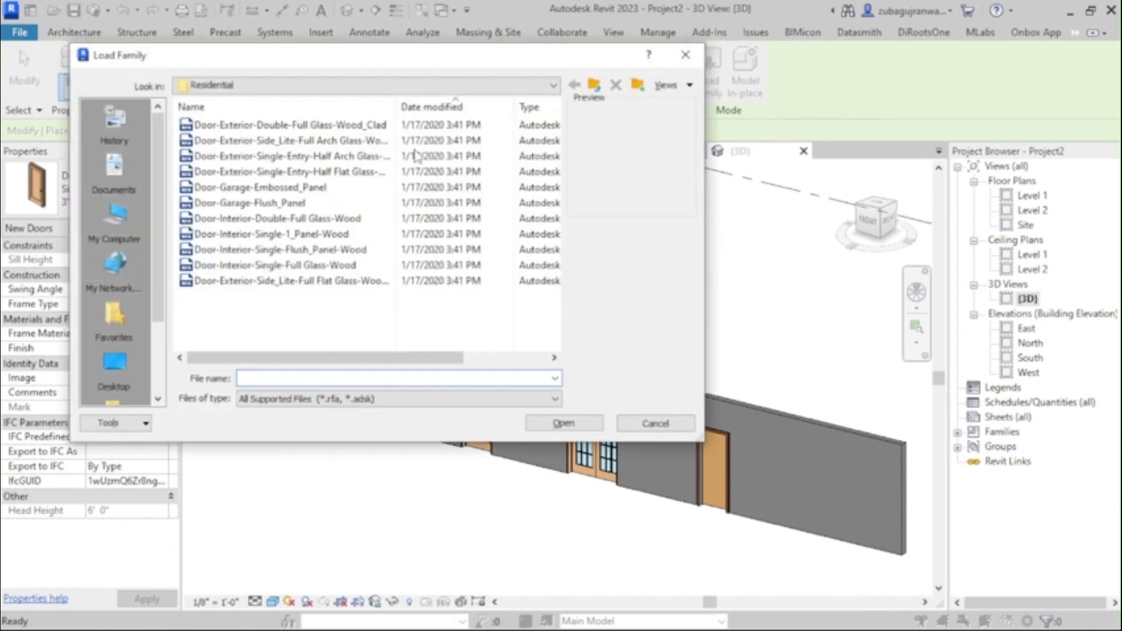
pyautogui.click(352, 84)
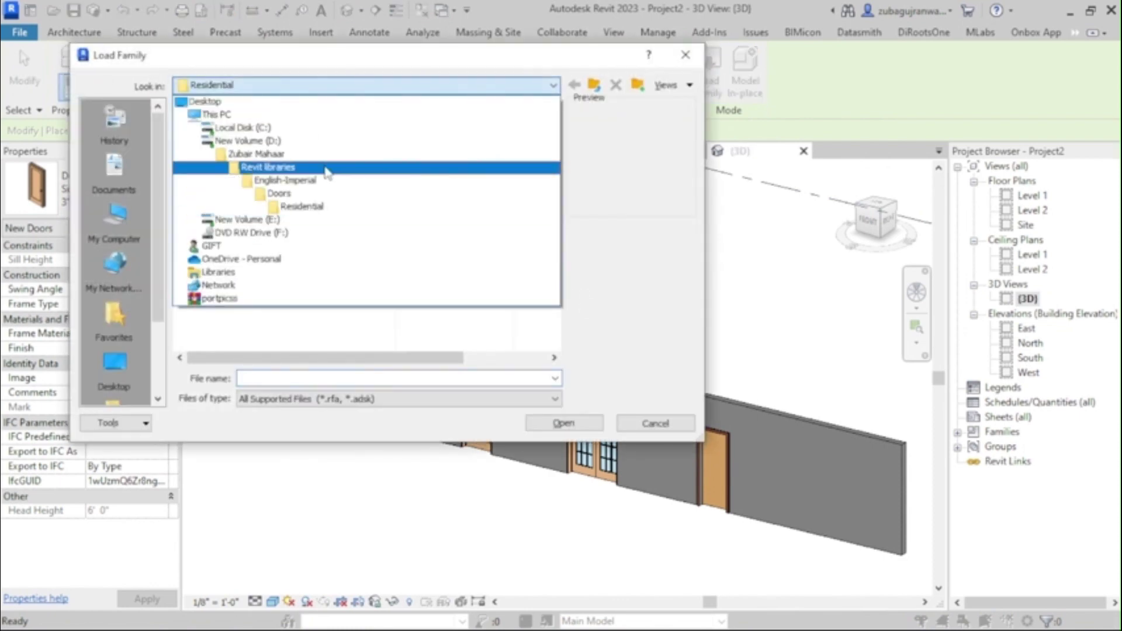
pyautogui.click(308, 194)
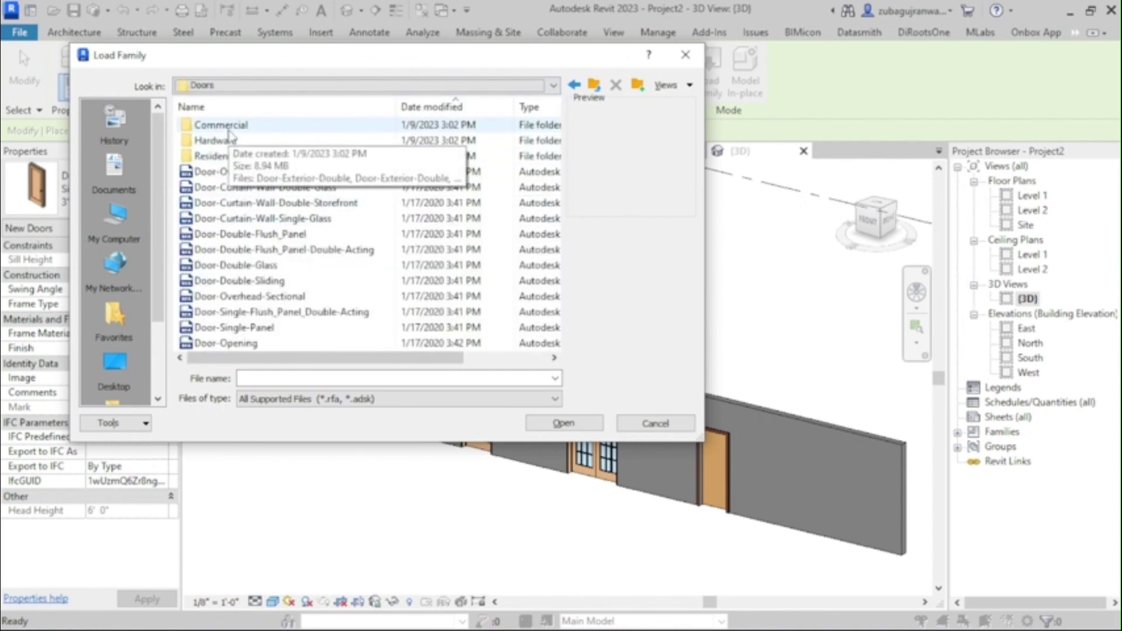
pyautogui.doubleClick(227, 129)
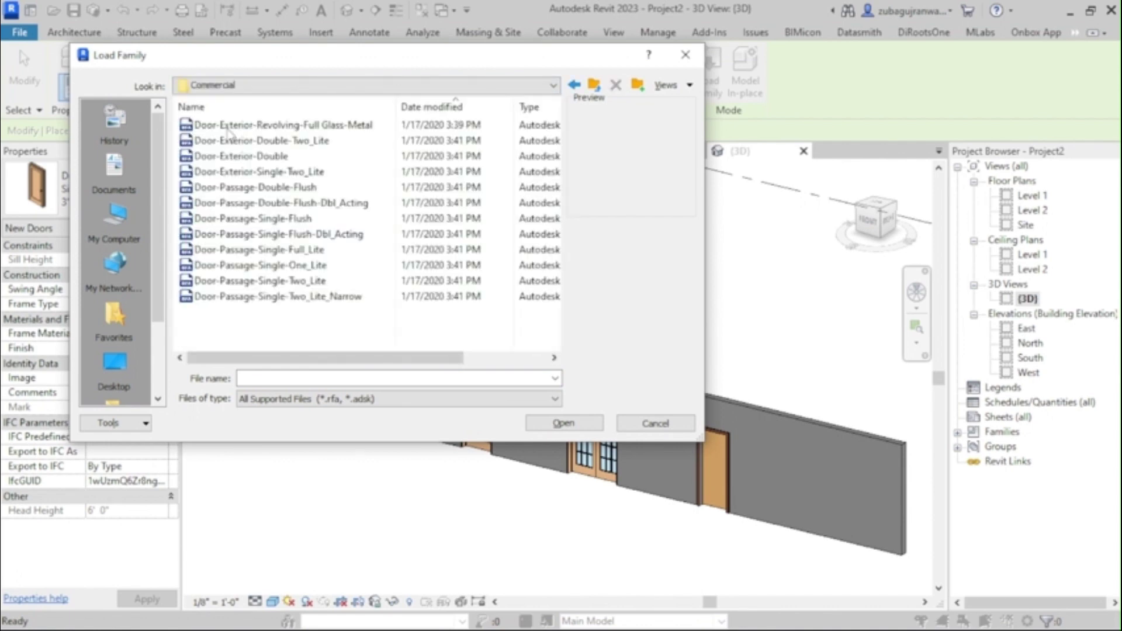
# - Preview the commercial door families one by one, from the revolving glass door through the single passage doors
pyautogui.click(228, 129)
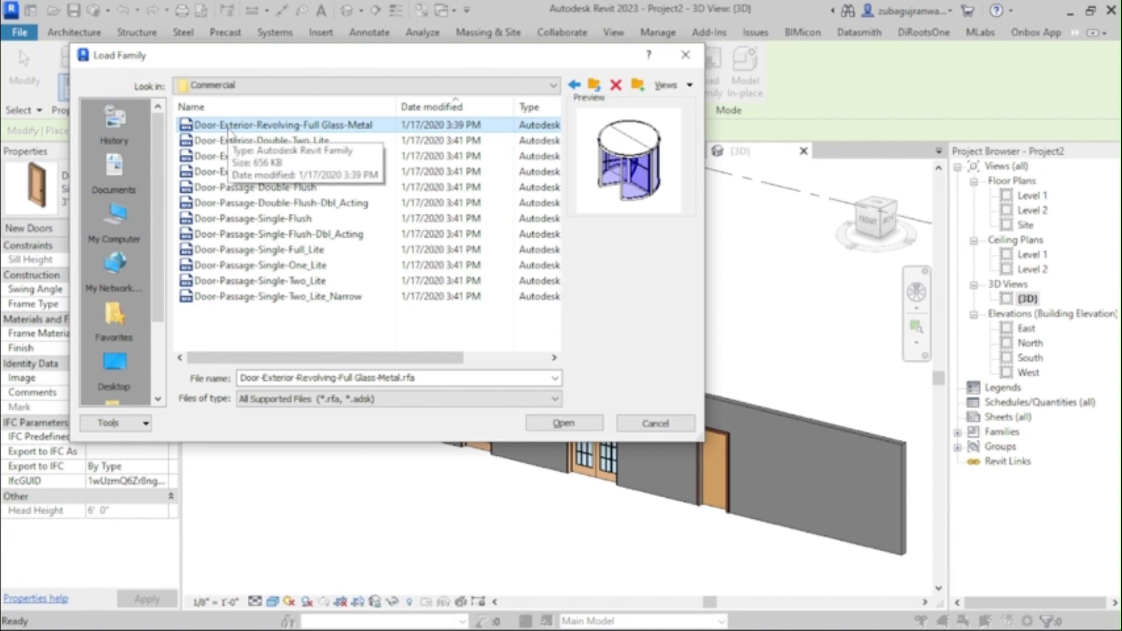
pyautogui.press('Down')
pyautogui.press('Down')
pyautogui.press('Down')
pyautogui.press('Down')
pyautogui.press('Down')
pyautogui.press('Down')
pyautogui.press('Down')
pyautogui.press('Down')
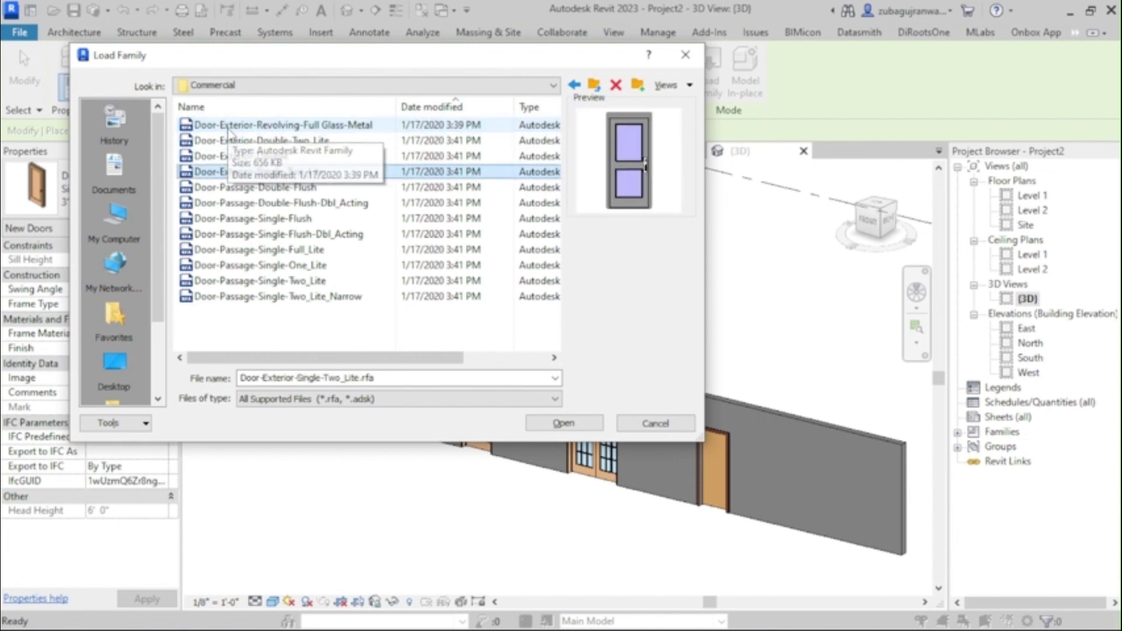
pyautogui.press('Down')
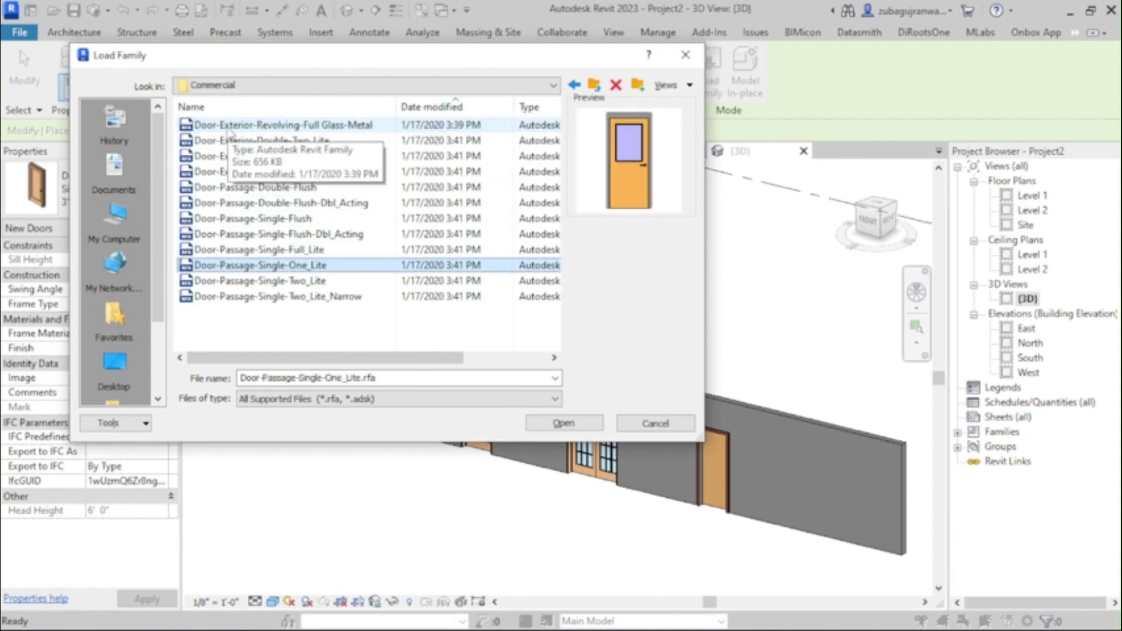
# - Load the Door-Exterior-Revolving-Full Glass-Metal family with its types from 78" x 84" through 84" x 108"
pyautogui.press('Home')
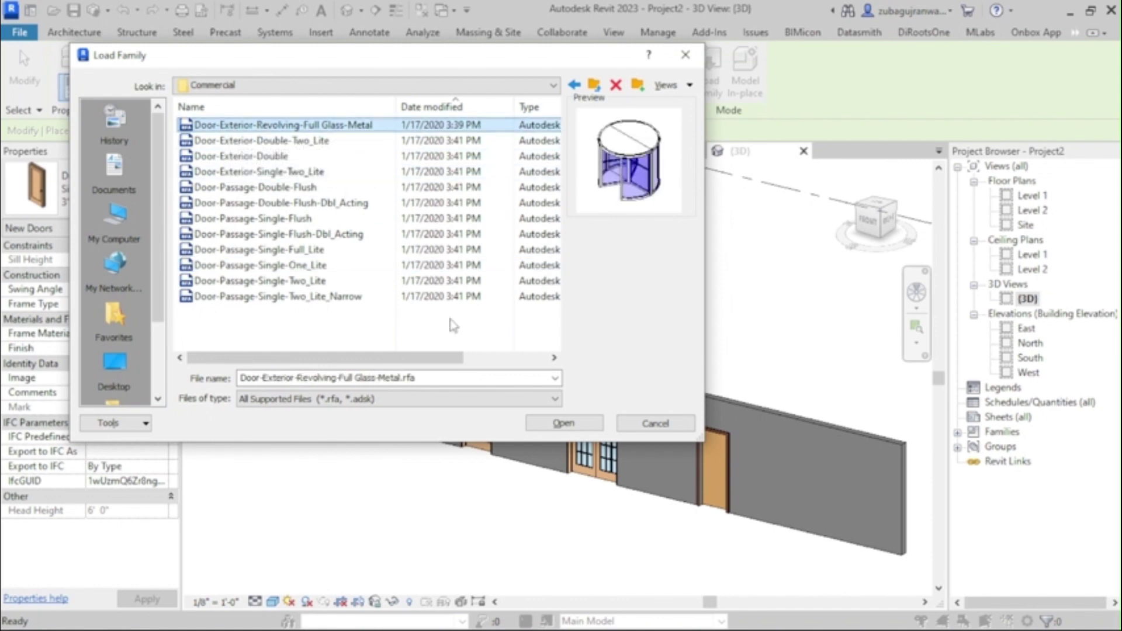
pyautogui.click(564, 422)
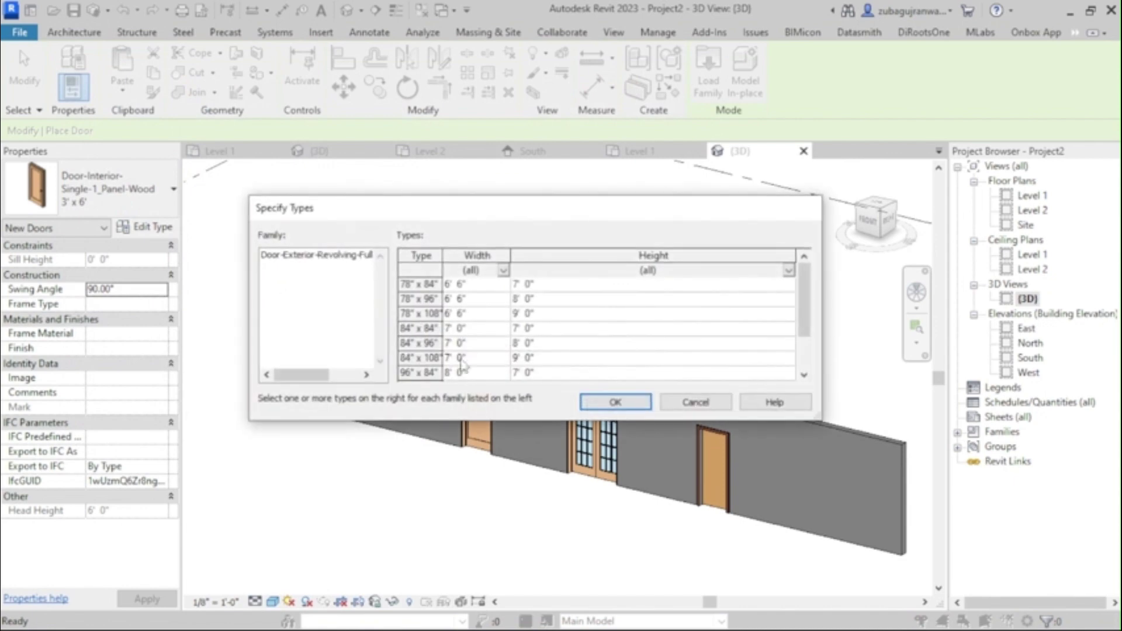
pyautogui.click(464, 299)
pyautogui.keyDown('shift'); pyautogui.click(479, 373); pyautogui.keyUp('shift')
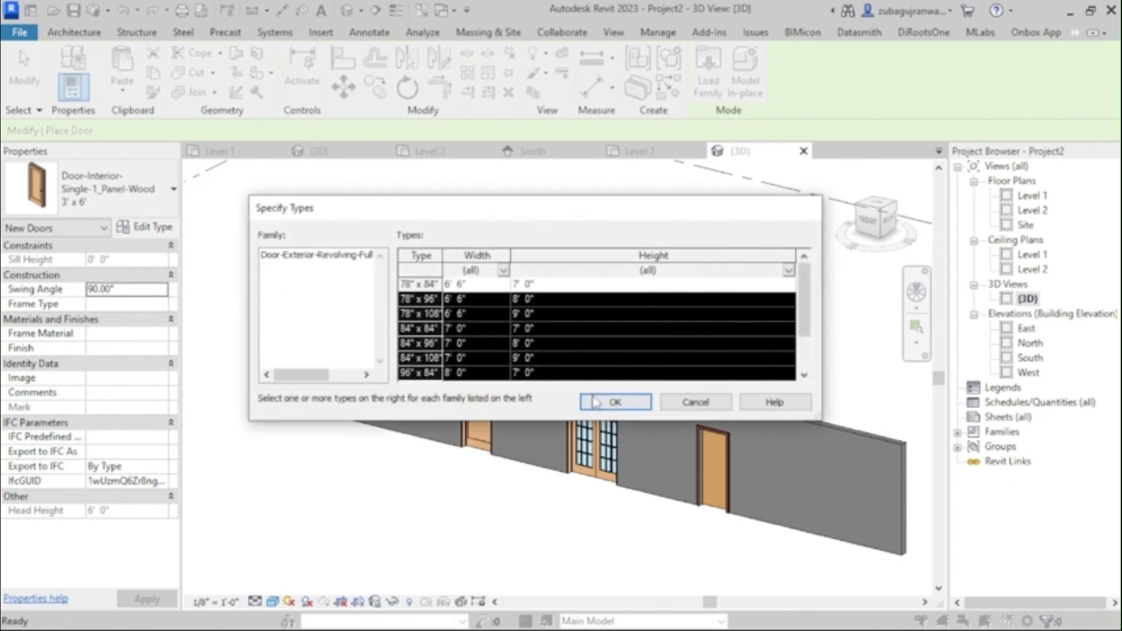
pyautogui.click(471, 284)
pyautogui.keyDown('shift'); pyautogui.click(481, 329); pyautogui.keyUp('shift')
pyautogui.keyDown('shift'); pyautogui.click(485, 369); pyautogui.keyUp('shift')
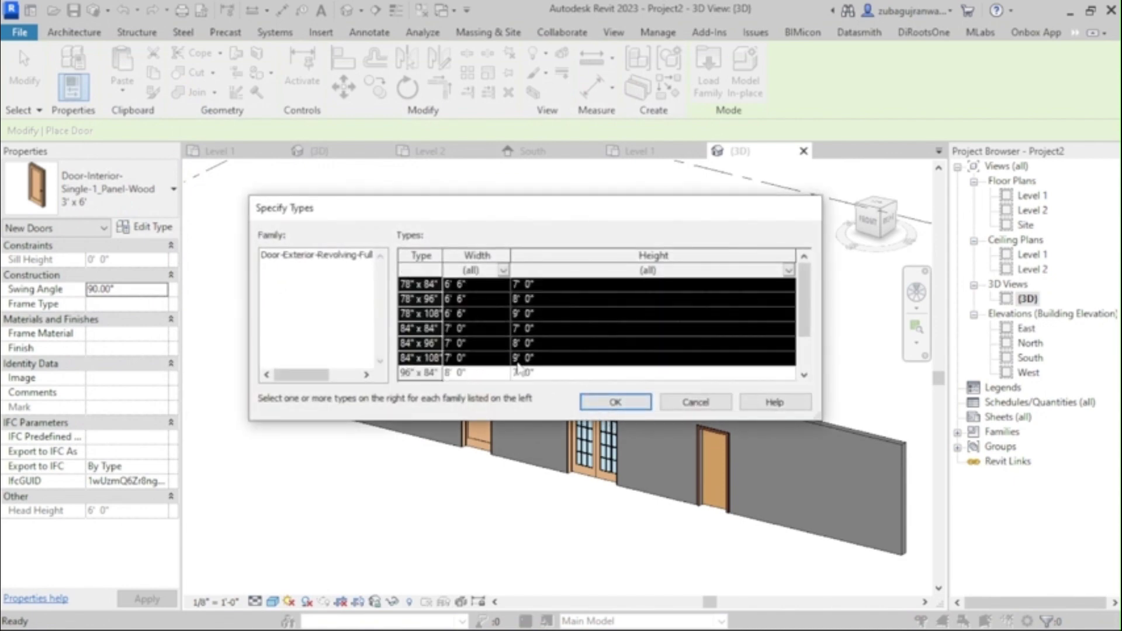
pyautogui.click(595, 403)
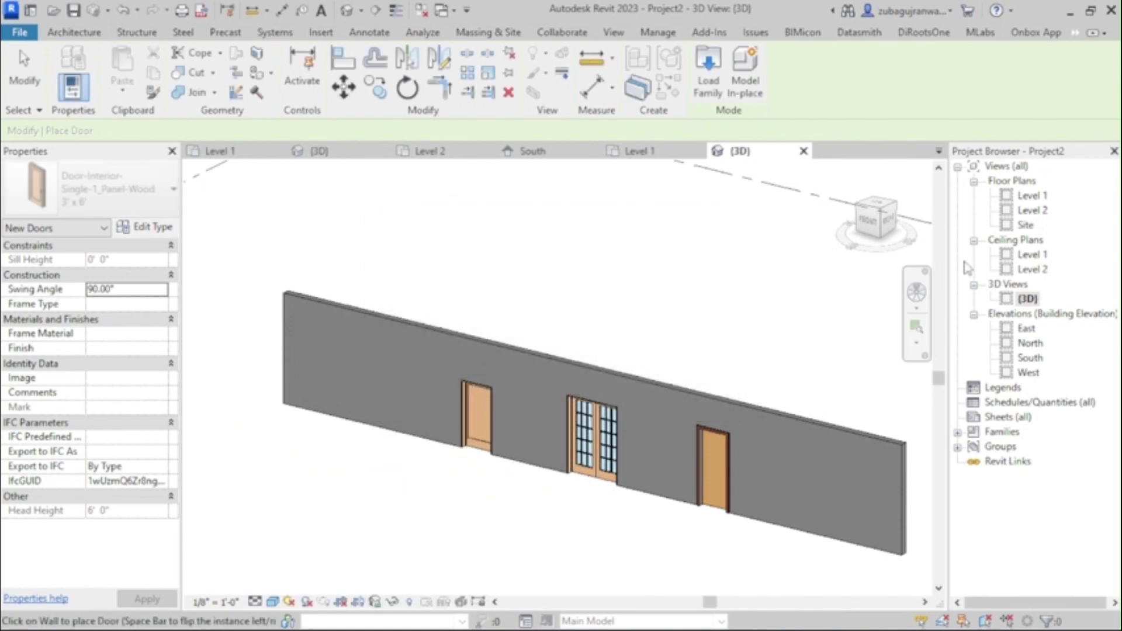
# - In the Level 1 floor plan, place the 78" x 84" revolving door about 9' from the wall end nearest the single-panel door
pyautogui.doubleClick(1032, 195)
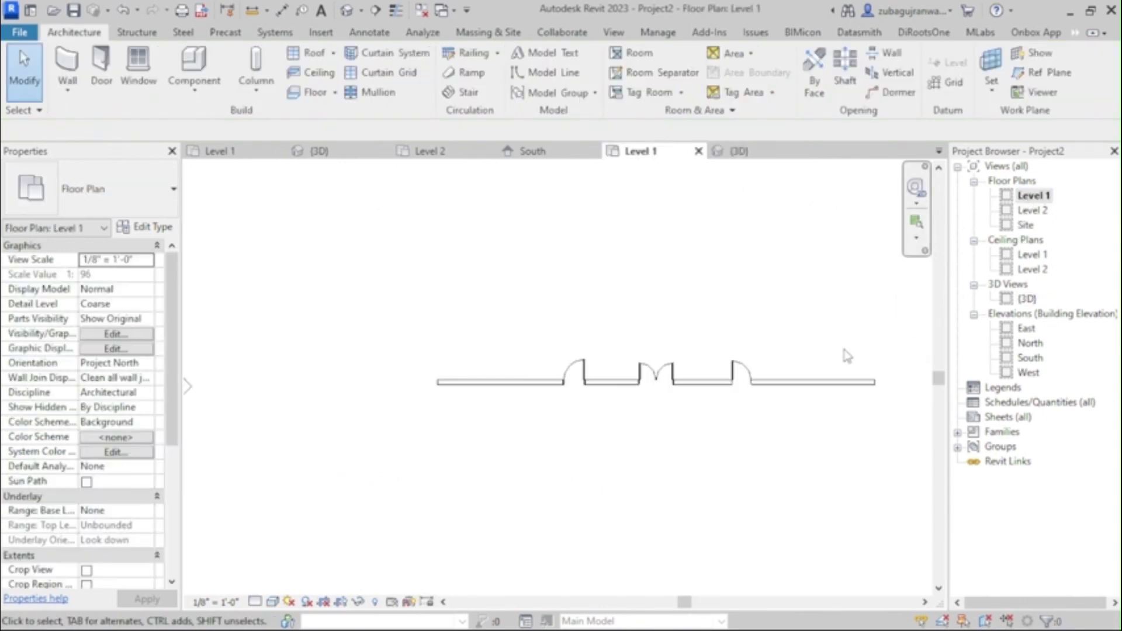
pyautogui.scroll(2, 623, 304)
pyautogui.click(101, 64)
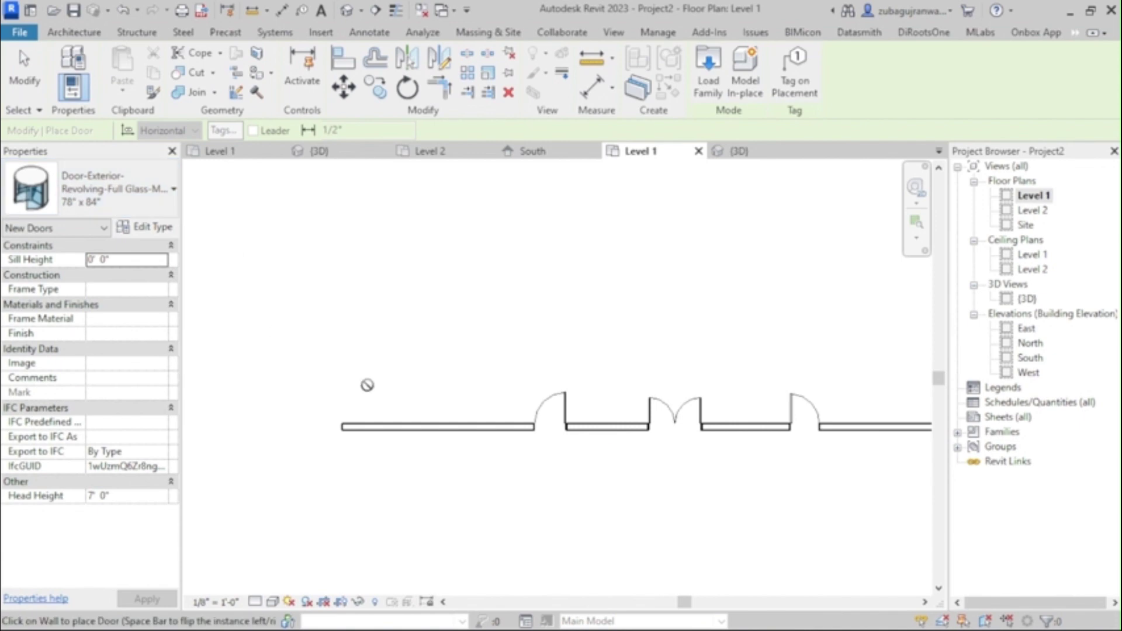
pyautogui.scroll(4, 446, 427)
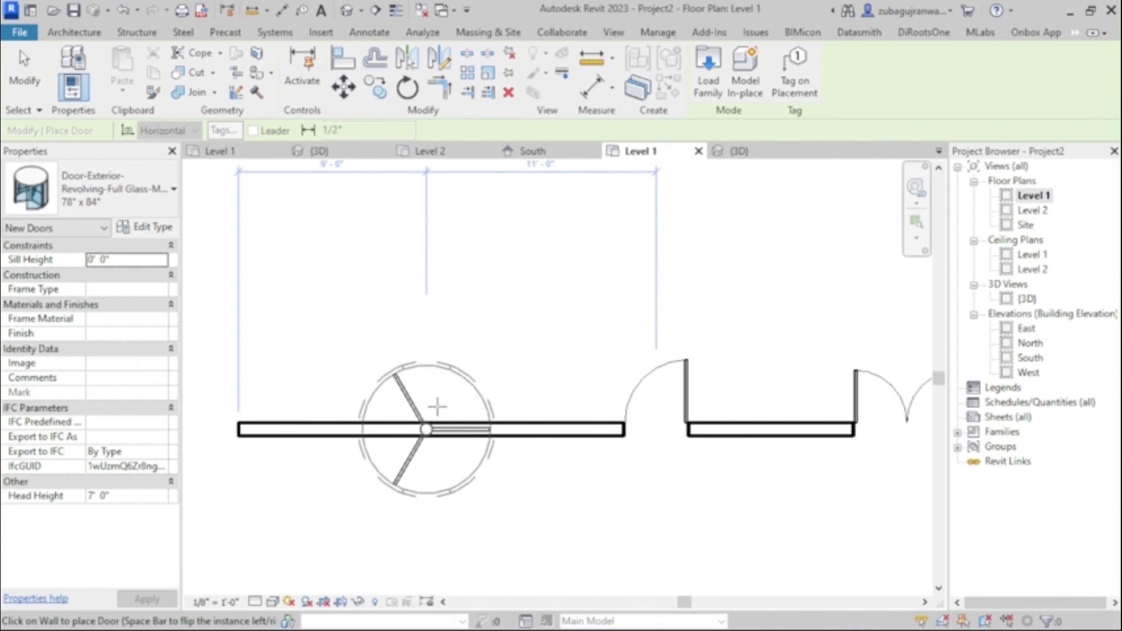
pyautogui.click(483, 383)
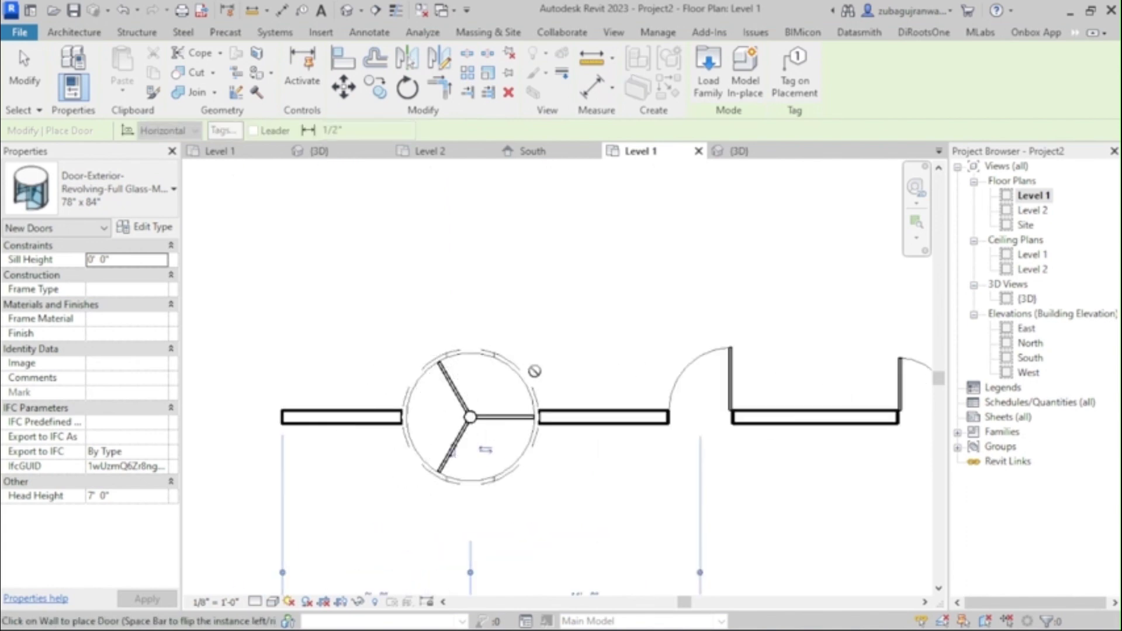
pyautogui.press('Escape')
pyautogui.press('Escape')
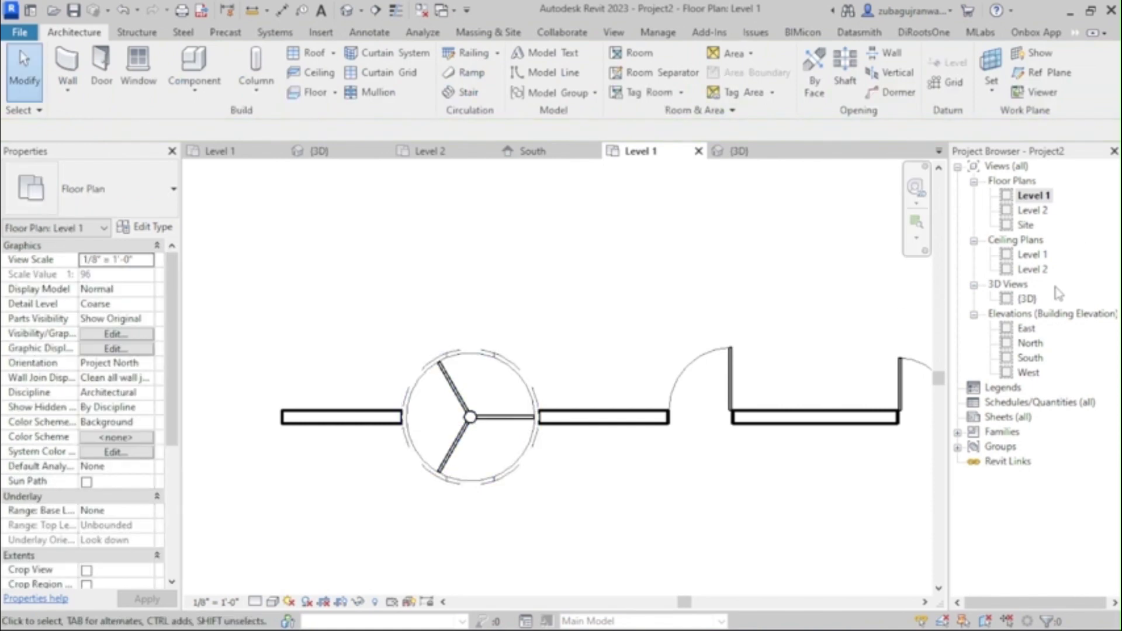
# - Examine the revolving door in the 3D view from the front and from above, together with the whole wall
pyautogui.doubleClick(1026, 298)
pyautogui.scroll(-2, 633, 380)
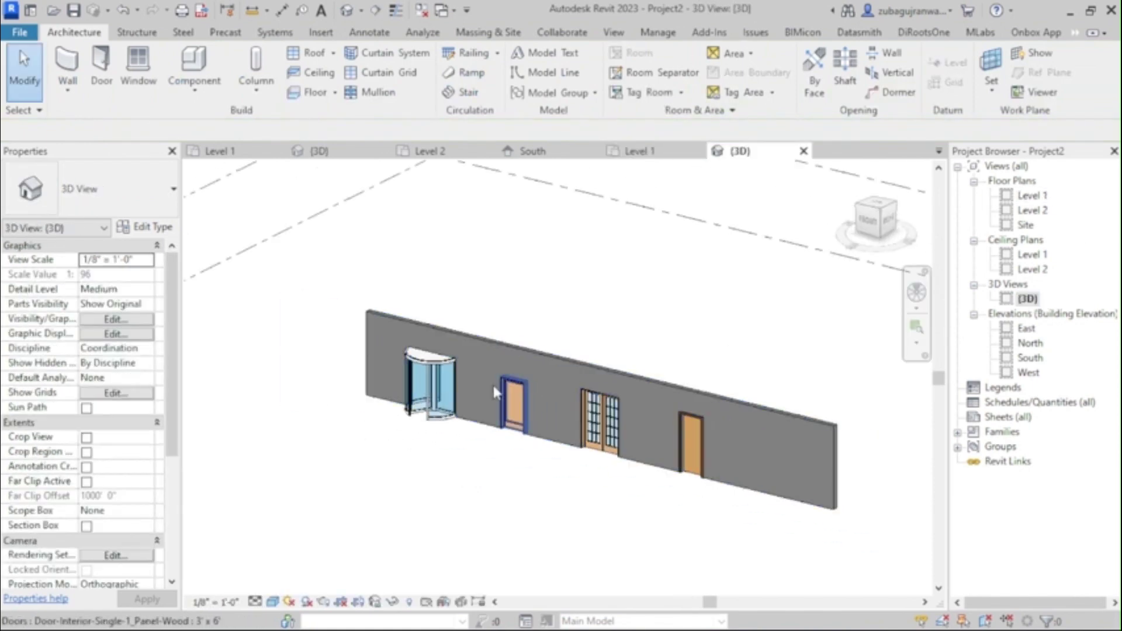
pyautogui.scroll(4, 435, 366)
pyautogui.scroll(3, 435, 365)
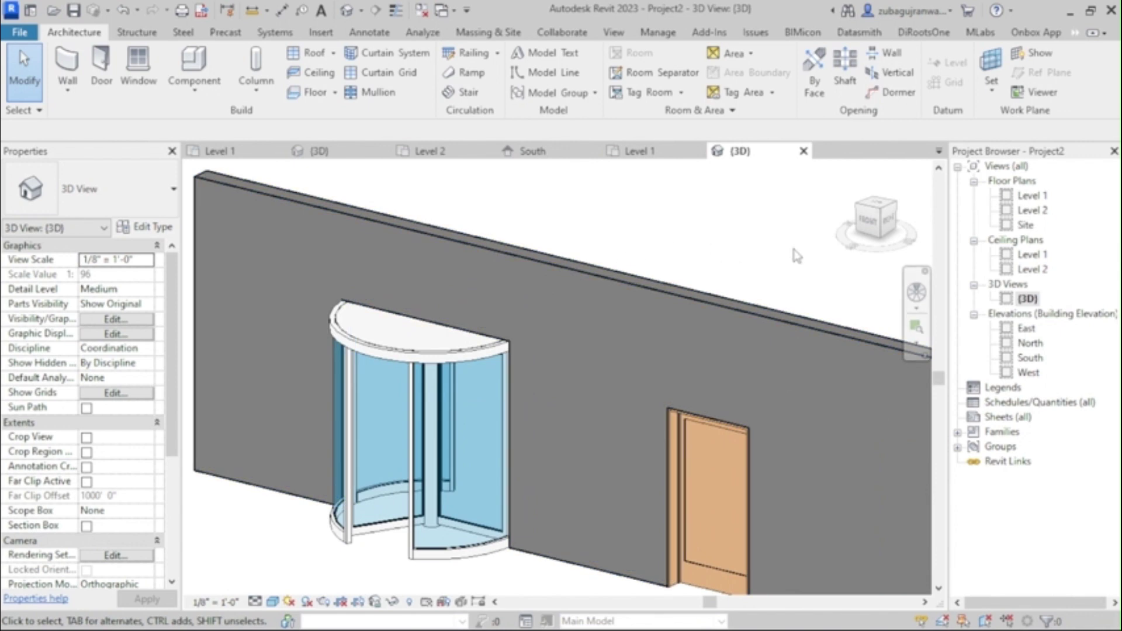
pyautogui.click(888, 228)
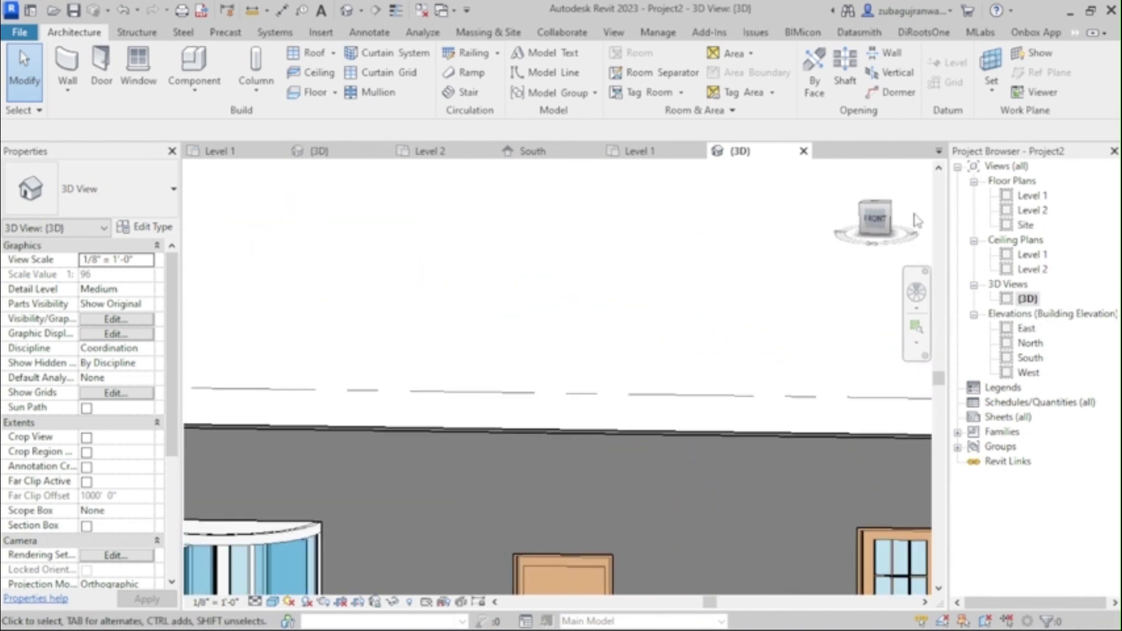
pyautogui.scroll(4, 538, 441)
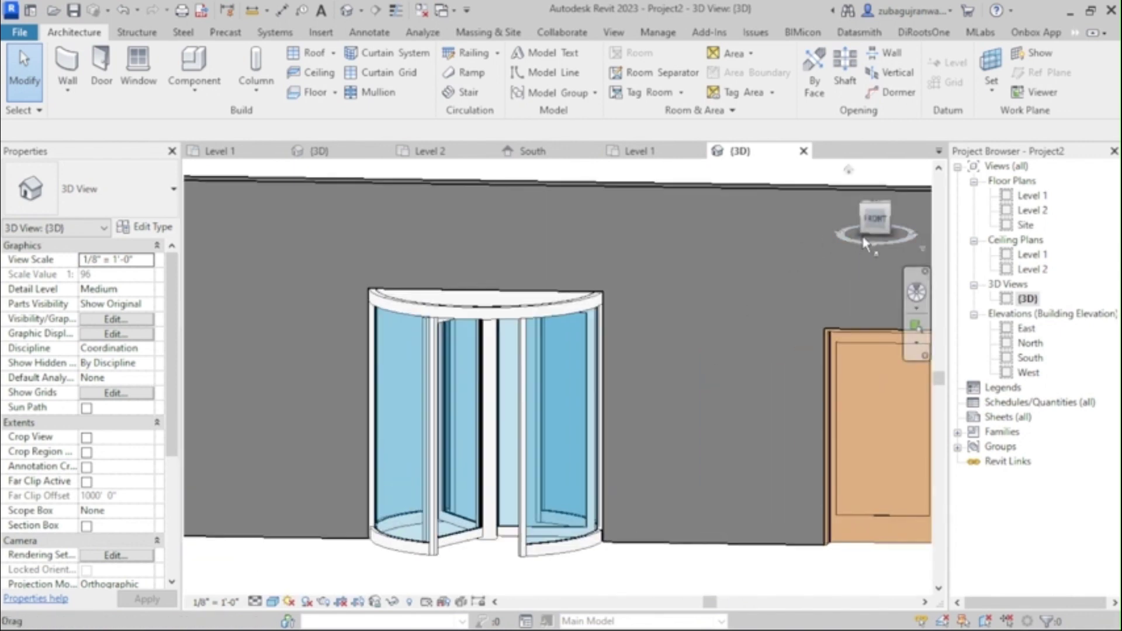
pyautogui.moveTo(876, 231); pyautogui.dragTo(898, 258)
pyautogui.scroll(-5, 596, 376)
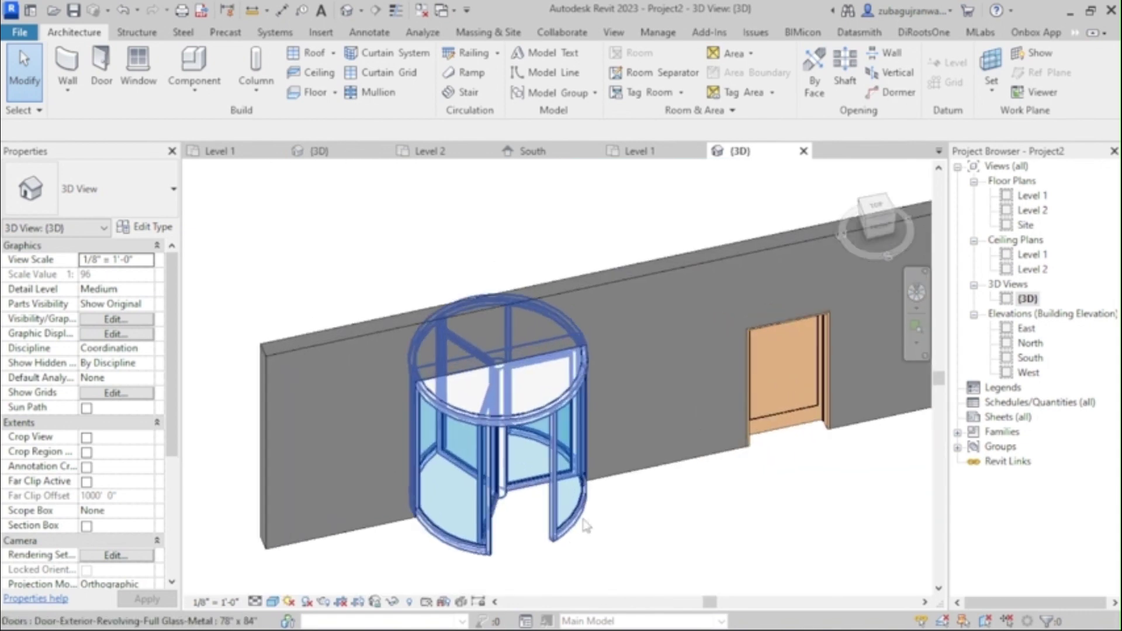
pyautogui.scroll(-4, 467, 415)
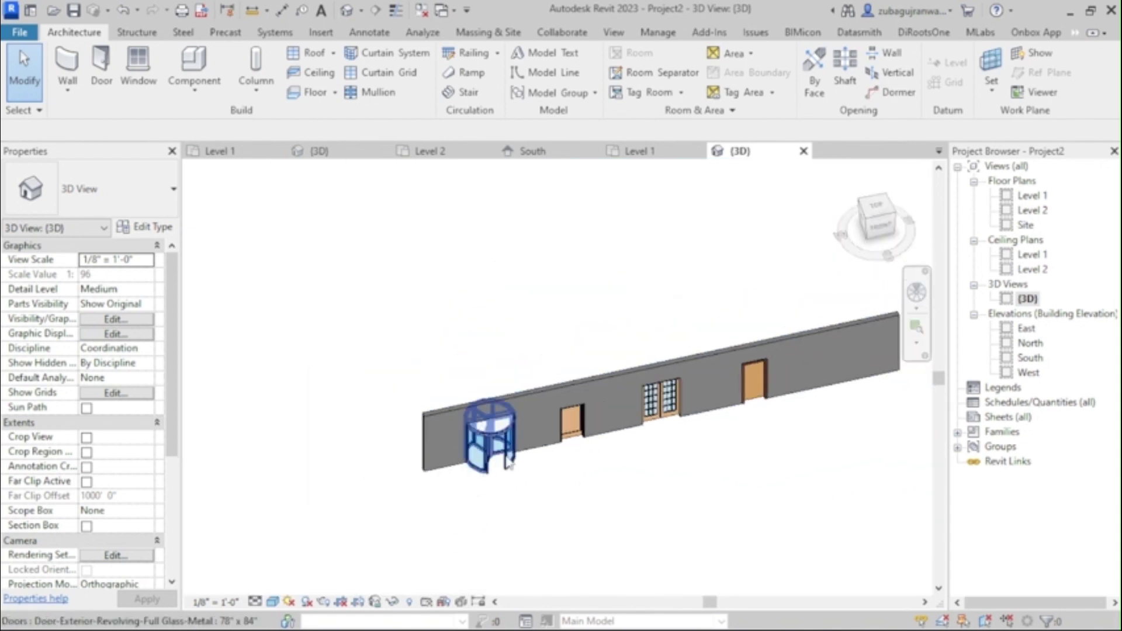
pyautogui.scroll(-2, 719, 406)
pyautogui.scroll(4, 824, 351)
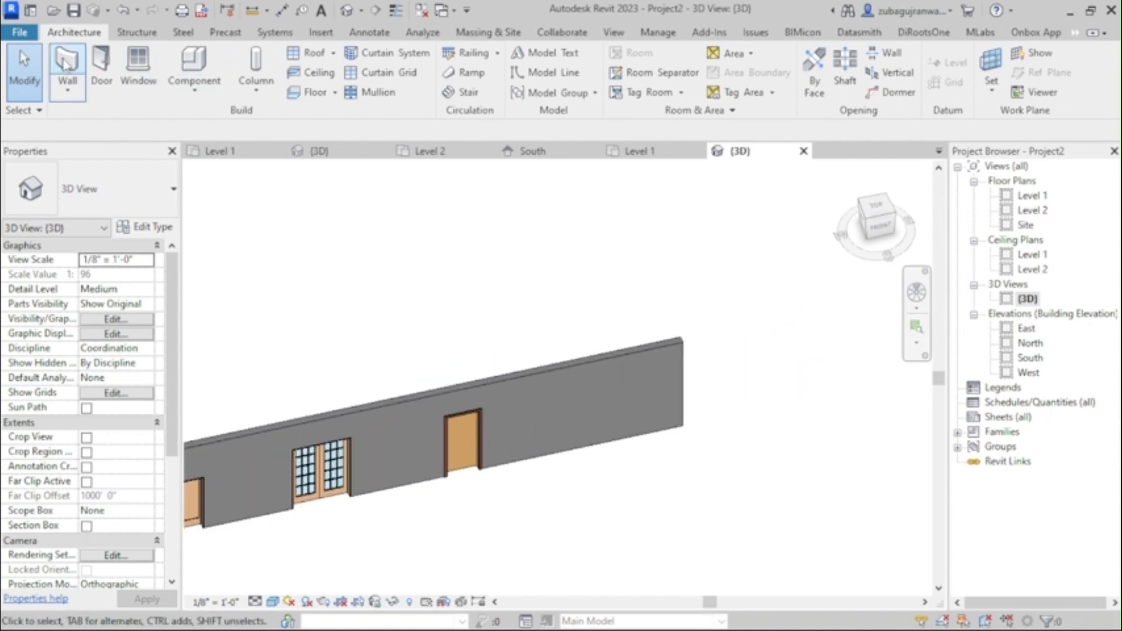
# - Start loading another door family and open the Doors folder of the English Imperial library
pyautogui.click(101, 68)
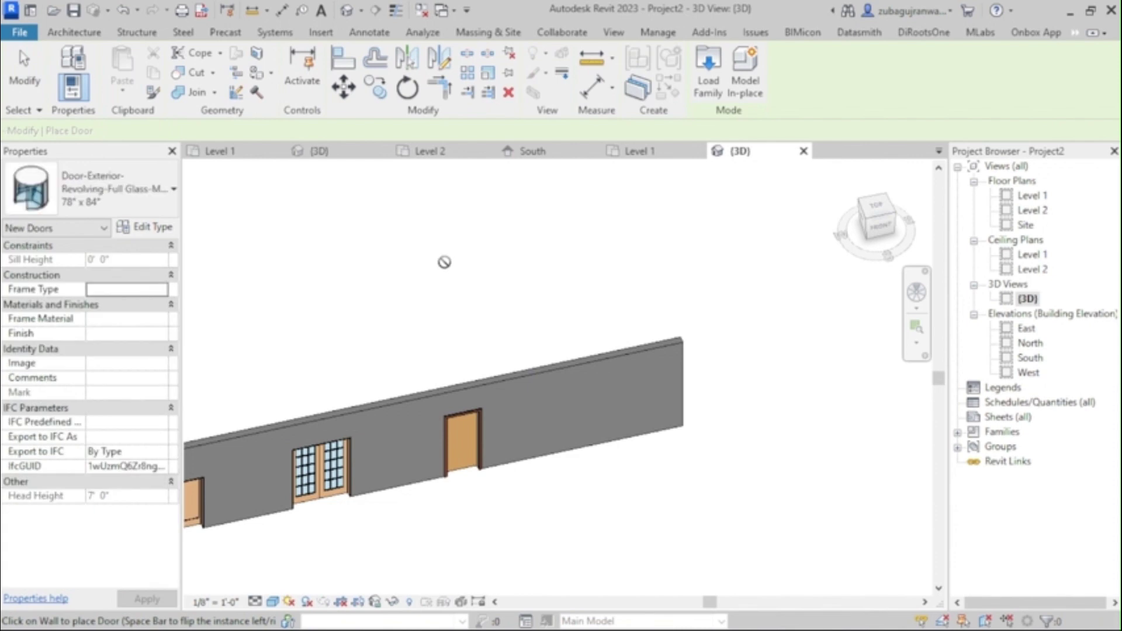
pyautogui.click(708, 68)
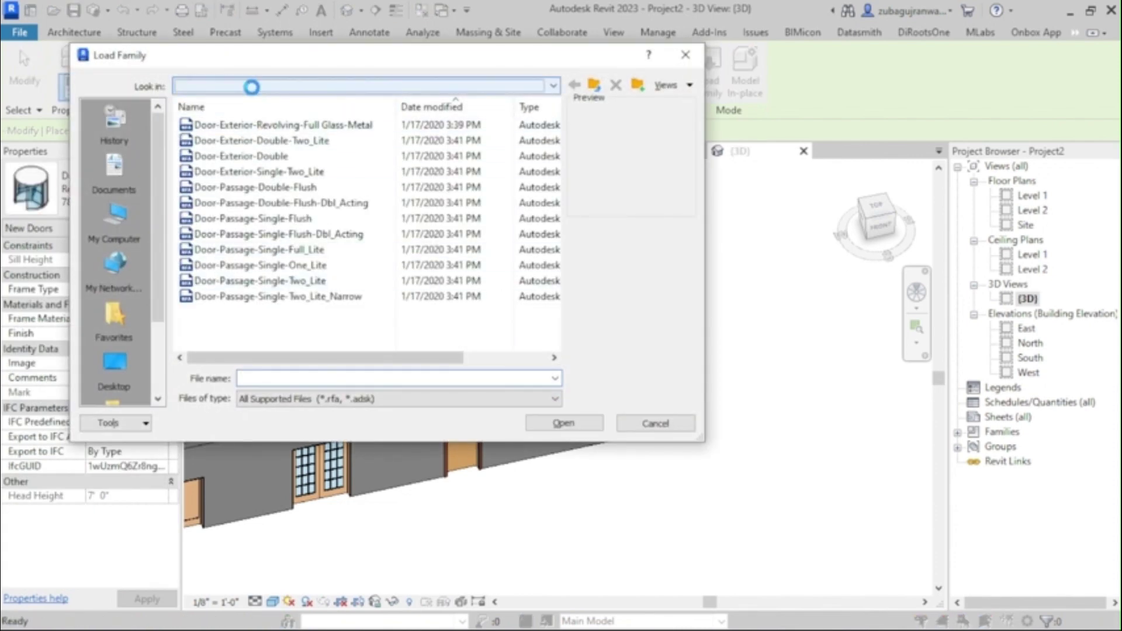
pyautogui.click(256, 89)
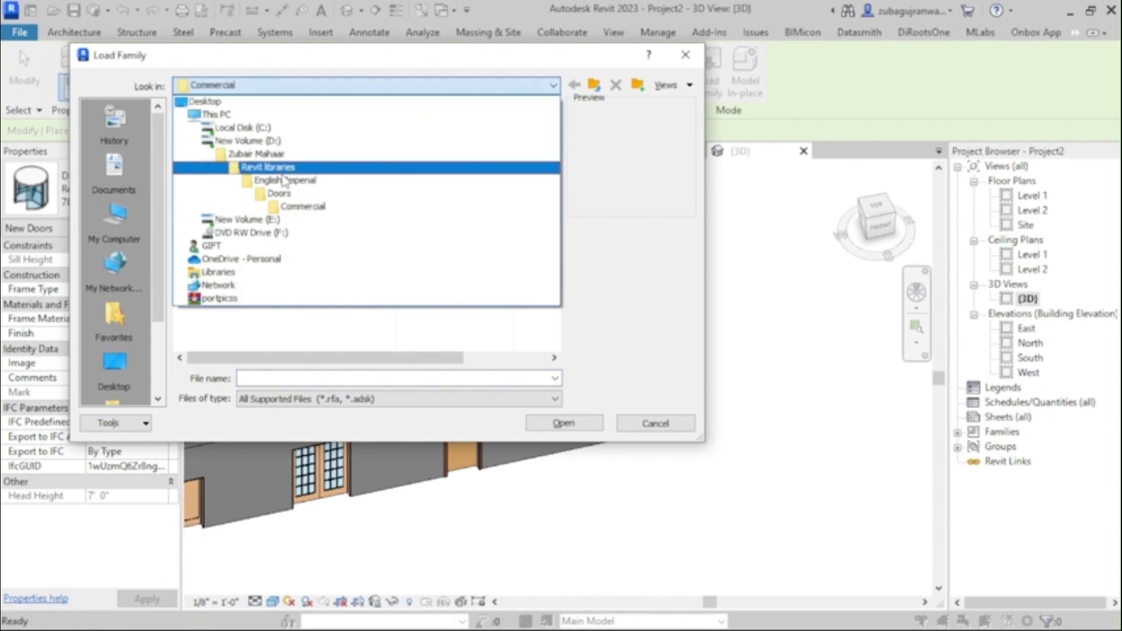
pyautogui.click(279, 192)
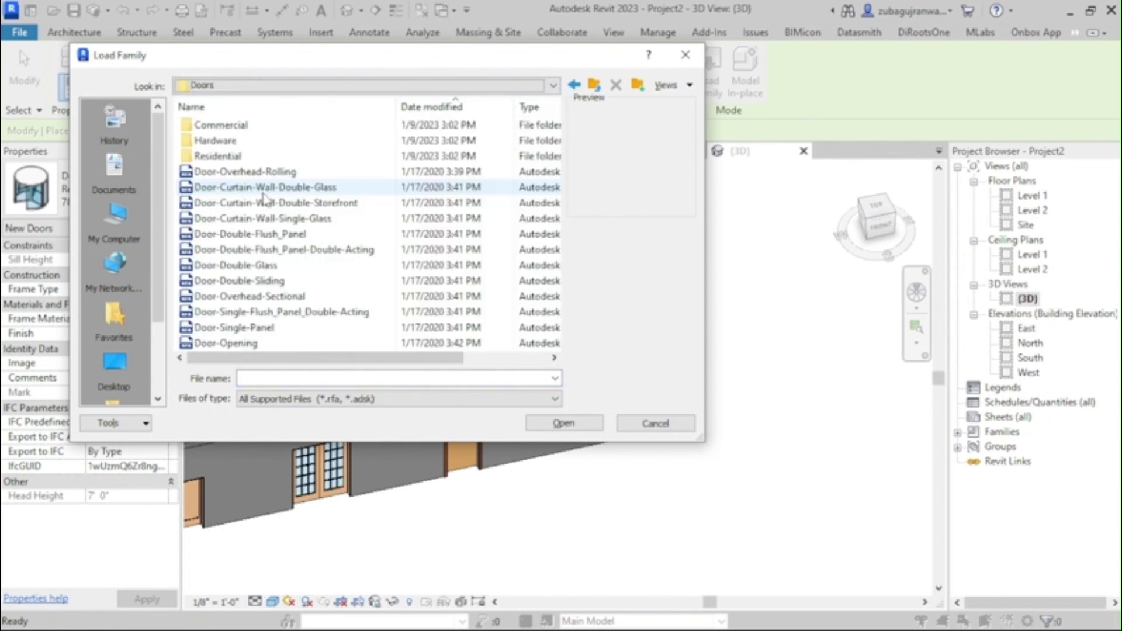
# - Preview the general door families one by one, including the curtain wall, double-flush, double-glass, sliding, overhead and single-panel doors
pyautogui.click(263, 192)
pyautogui.press('Down')
pyautogui.press('Down')
pyautogui.press('Down')
pyautogui.press('Down')
pyautogui.press('Down')
pyautogui.press('Down')
pyautogui.press('Down')
pyautogui.press('Down')
pyautogui.press('Down')
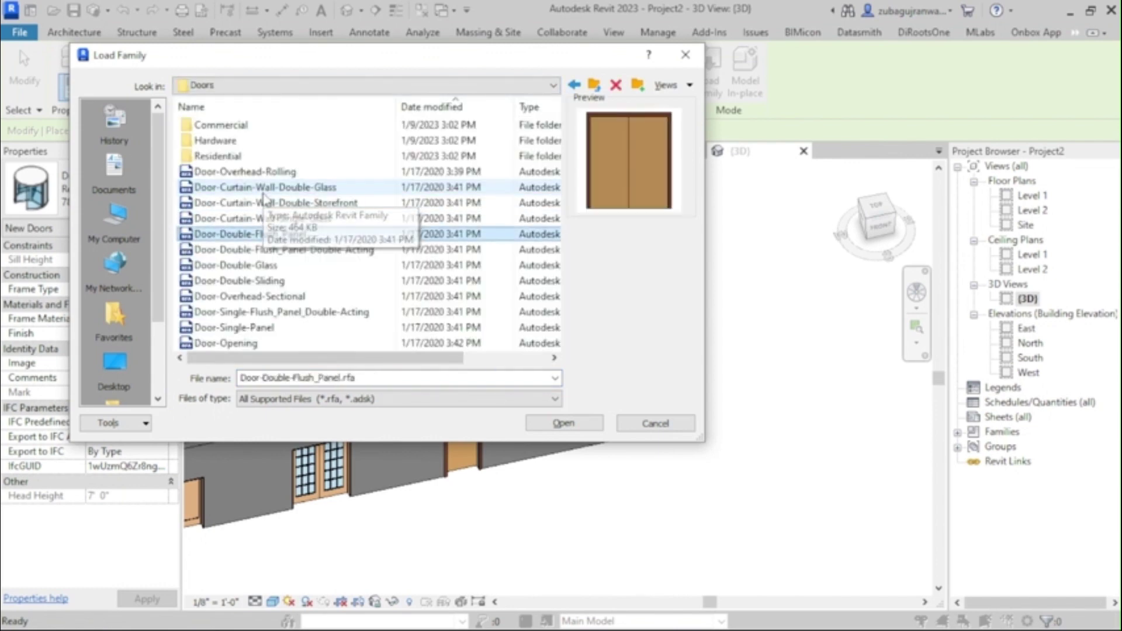
pyautogui.press('Down')
pyautogui.press('Up')
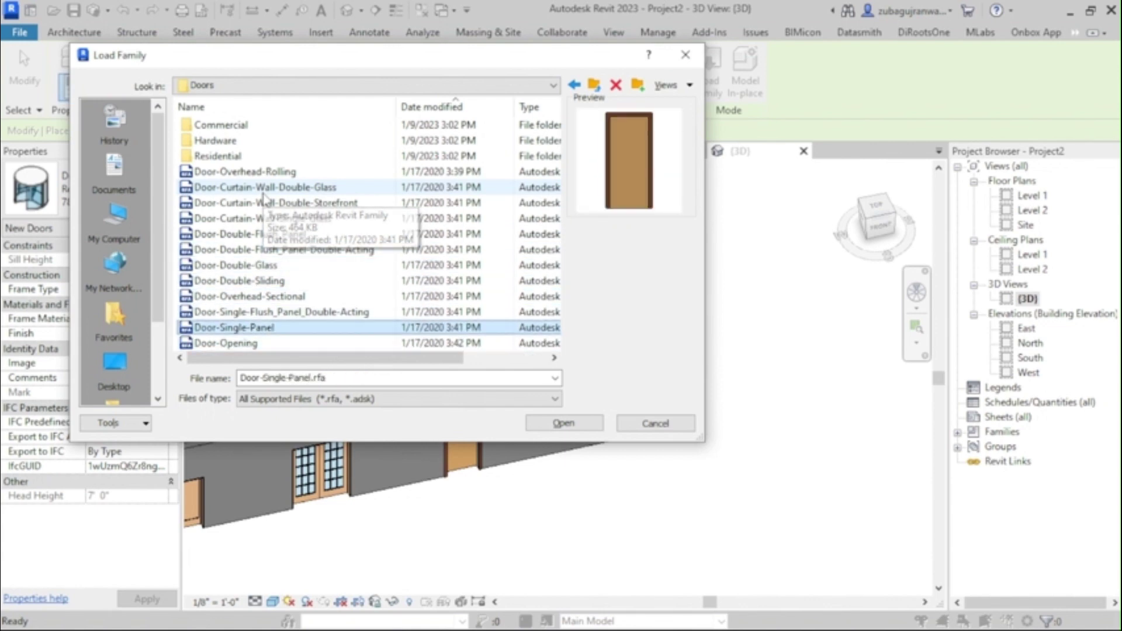
pyautogui.press('Up')
pyautogui.press('Up')
pyautogui.press('Up')
pyautogui.press('Up')
pyautogui.press('Up')
pyautogui.press('Up')
pyautogui.press('Up')
pyautogui.press('Up')
# - Load the Door-Overhead-Rolling family from the Doors folder into the project
pyautogui.press('Up')
pyautogui.press('Up')
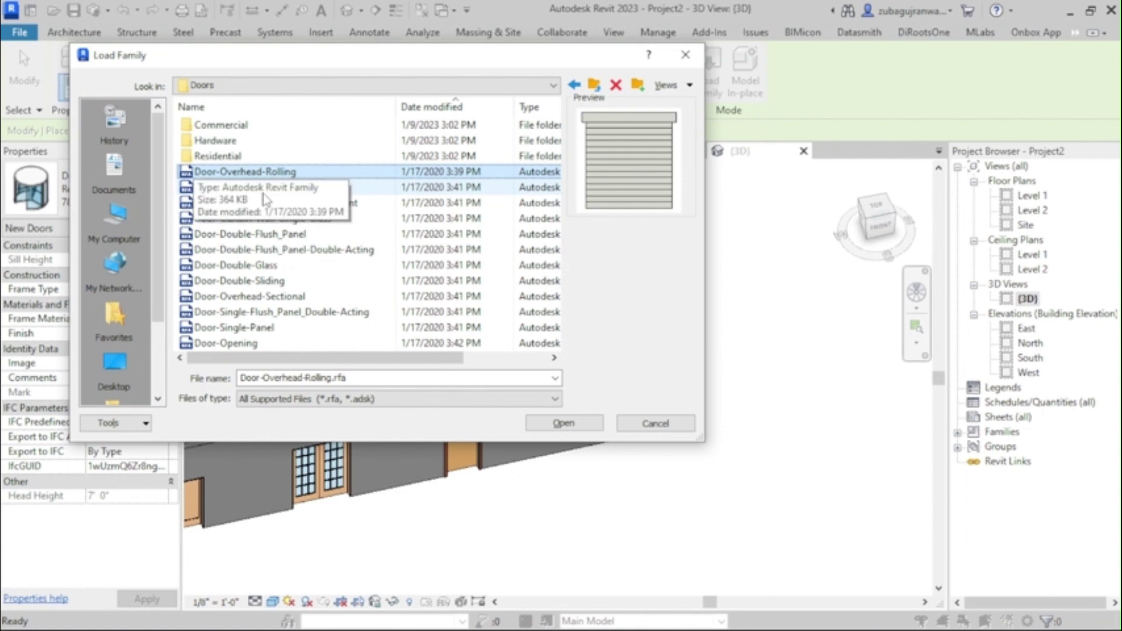
pyautogui.click(572, 425)
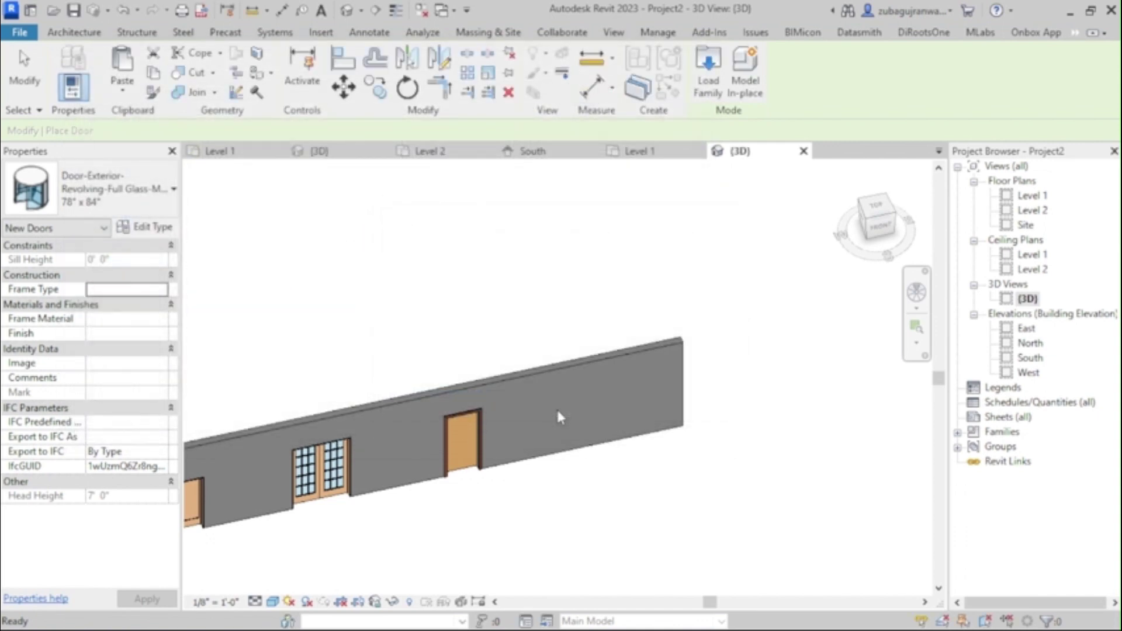
# - In the Level 1 floor plan, place the 168" x 168" overhead rolling door beside the single-flush door, centred 9' from the wall end
pyautogui.doubleClick(1032, 197)
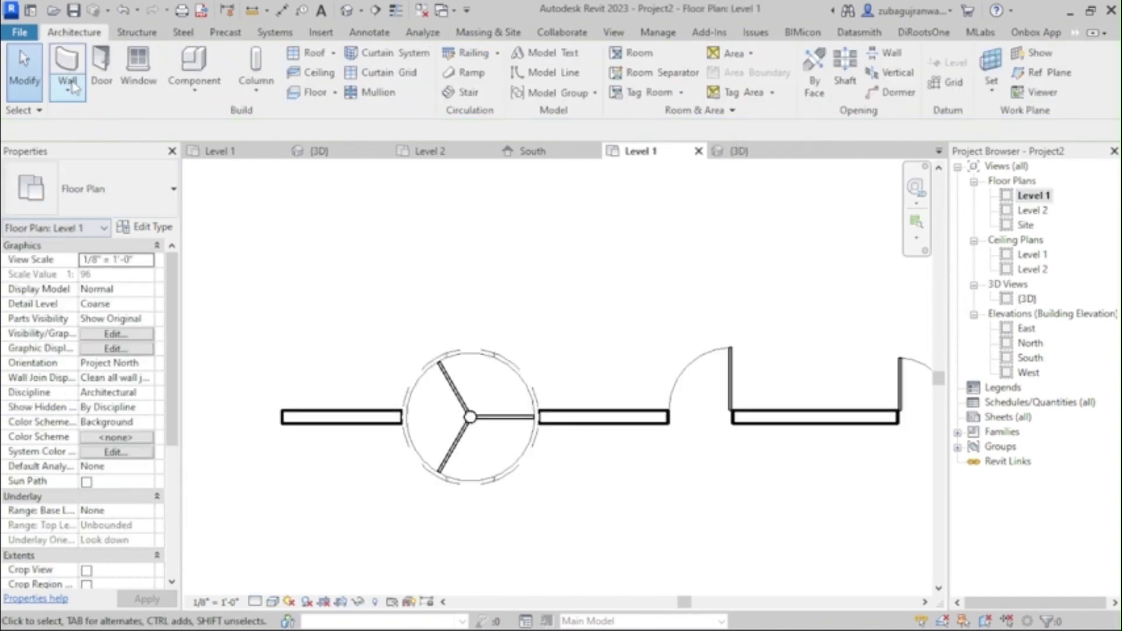
pyautogui.click(99, 67)
pyautogui.scroll(-3, 286, 377)
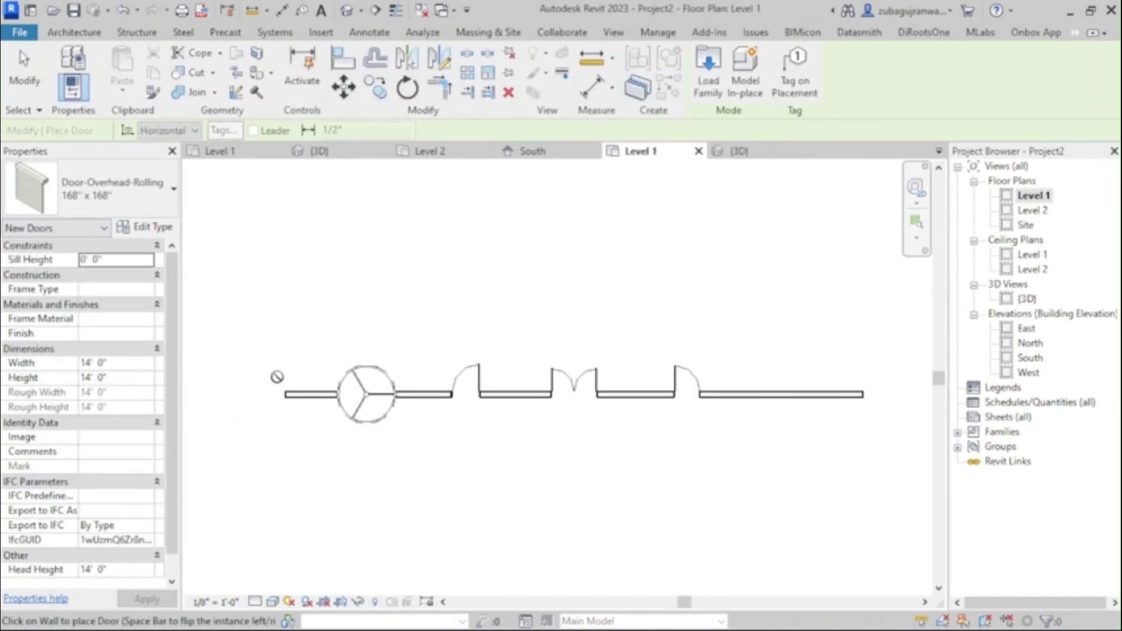
pyautogui.scroll(5, 468, 365)
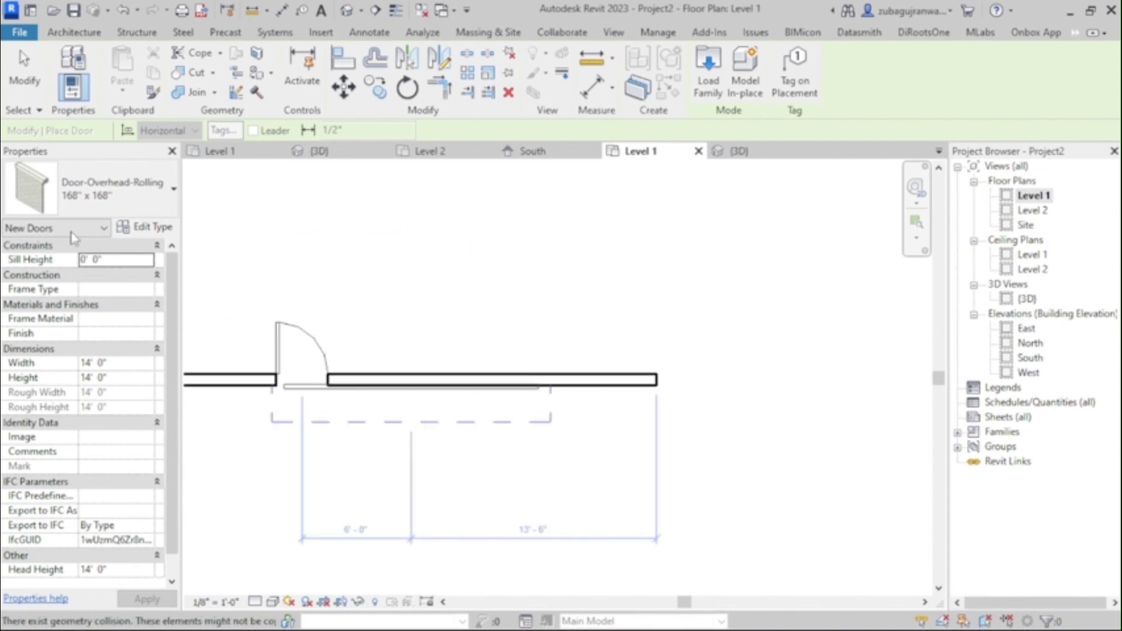
pyautogui.click(92, 216)
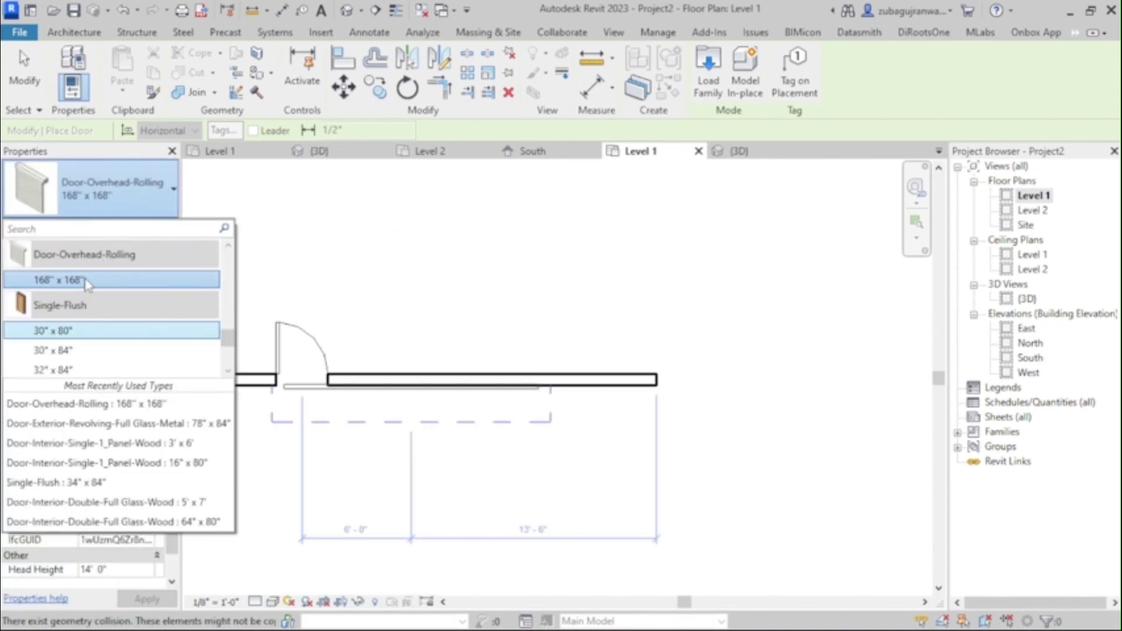
pyautogui.click(88, 283)
pyautogui.scroll(1, 568, 368)
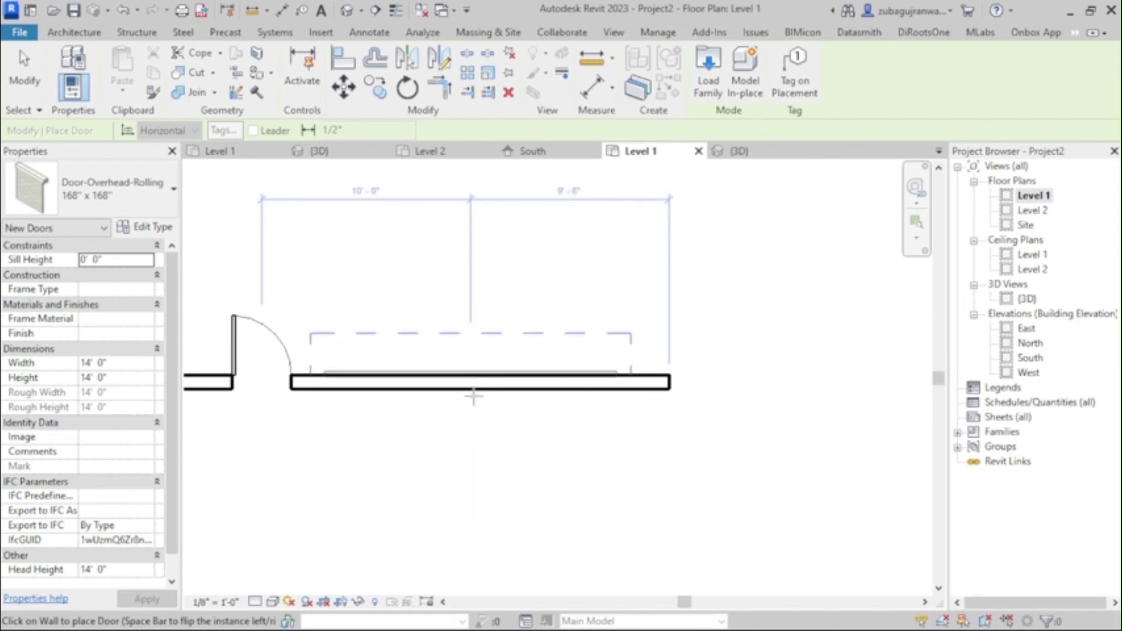
pyautogui.click(592, 419)
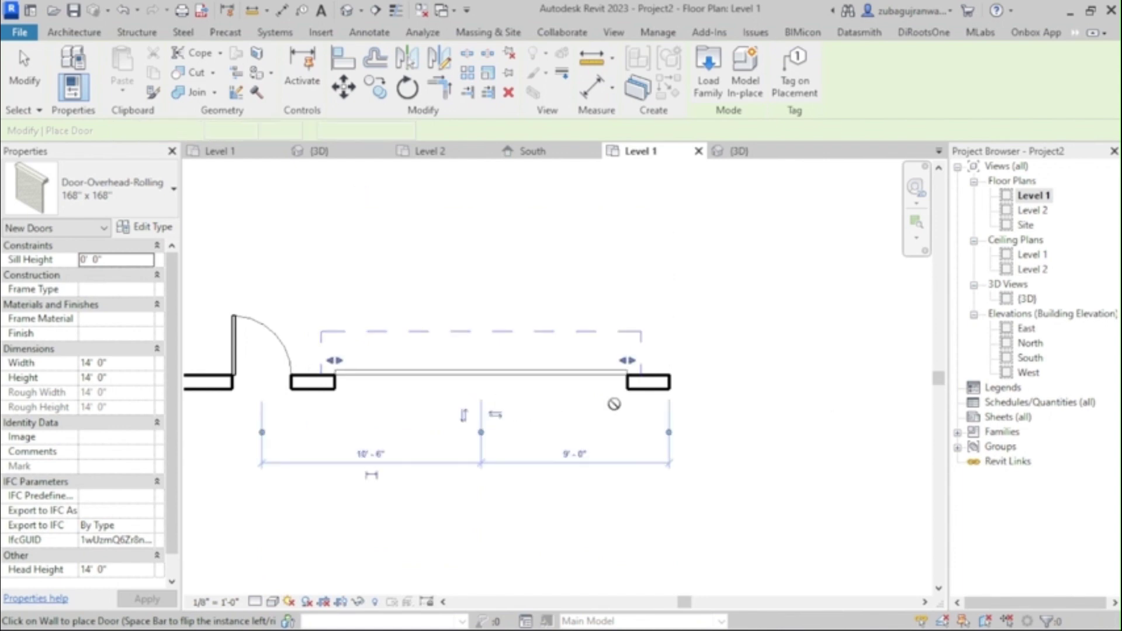
pyautogui.scroll(-1, 609, 401)
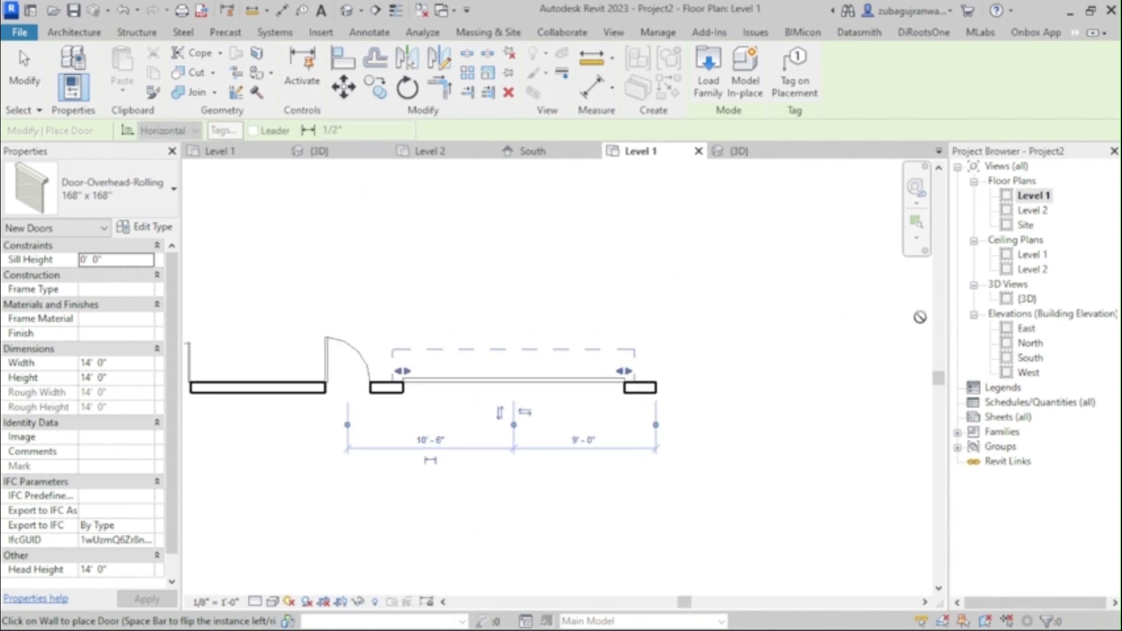
# - Examine the overhead rolling door and the rest of the wall in the 3D view from different angles
pyautogui.doubleClick(1028, 300)
pyautogui.scroll(-3, 549, 402)
pyautogui.scroll(2, 564, 403)
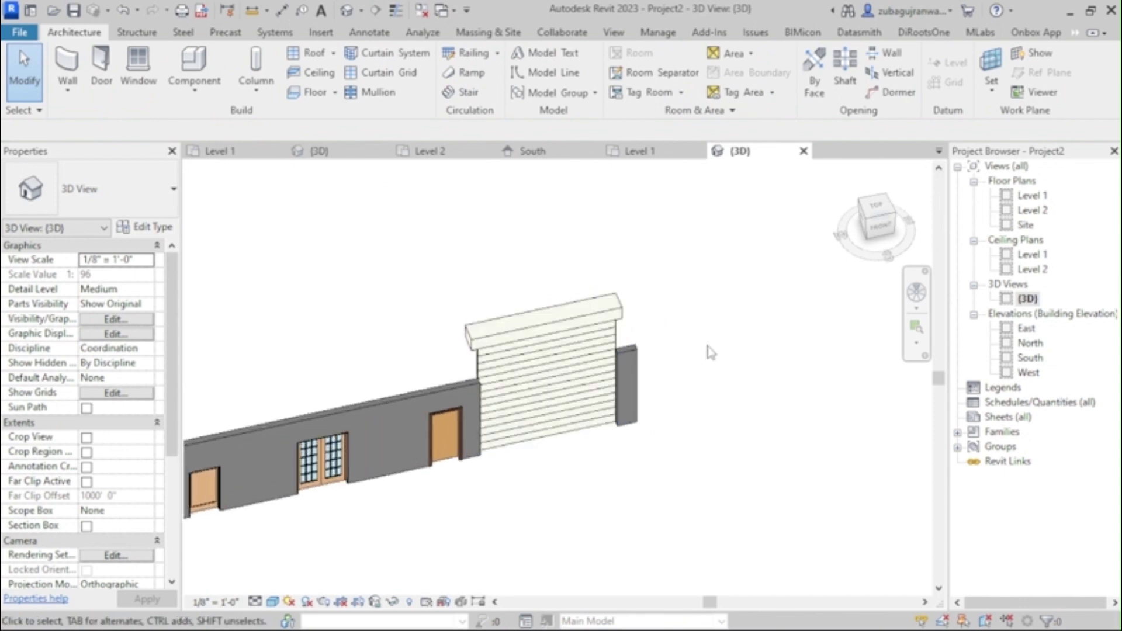
pyautogui.scroll(-2, 709, 345)
pyautogui.moveTo(877, 222)
pyautogui.mouseDown()
pyautogui.moveTo(873, 203)
pyautogui.moveTo(818, 198)
pyautogui.moveTo(780, 177)
pyautogui.mouseUp()
pyautogui.scroll(3, 640, 368)
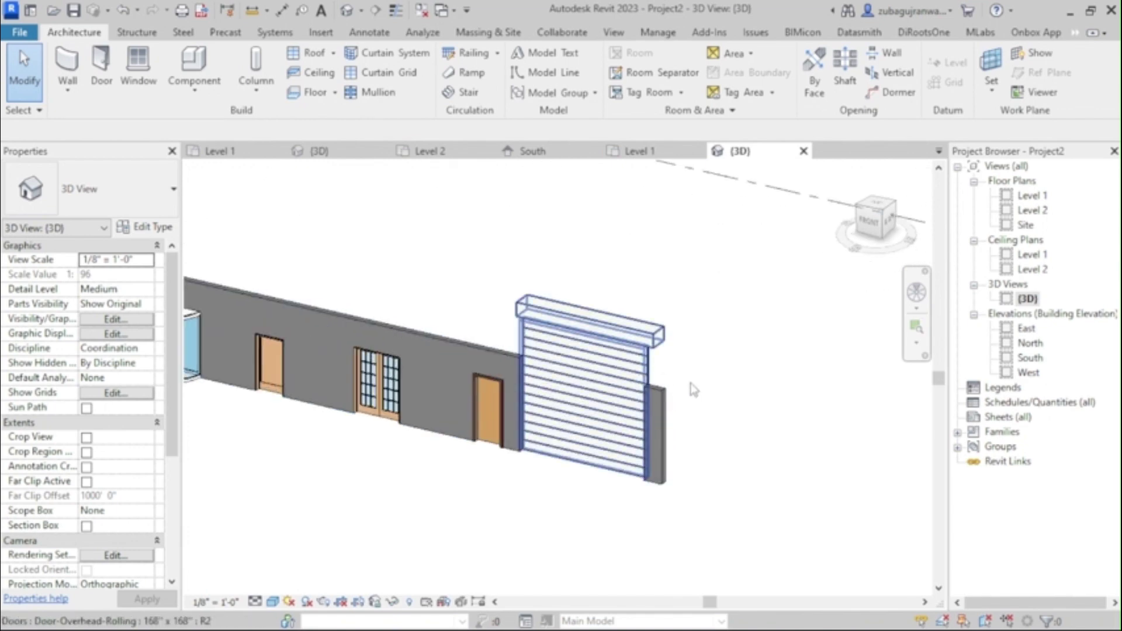
# - Review the type parameters of the overhead rolling door and set its thickness to 0' 2"
pyautogui.click(693, 389)
pyautogui.scroll(2, 672, 368)
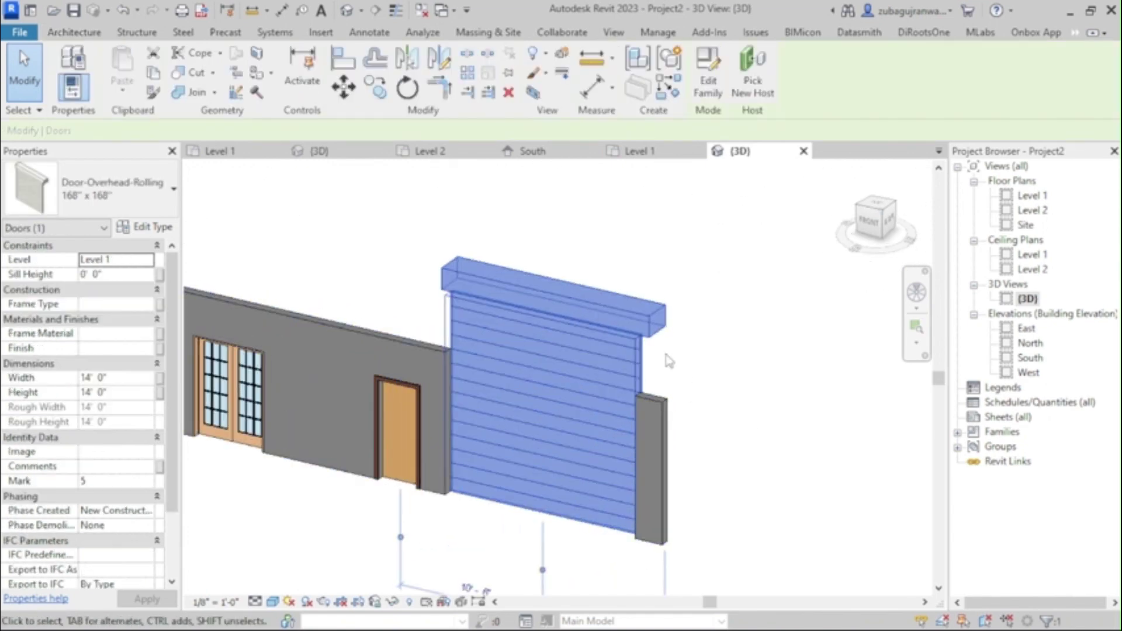
pyautogui.scroll(-1, 666, 355)
pyautogui.click(152, 228)
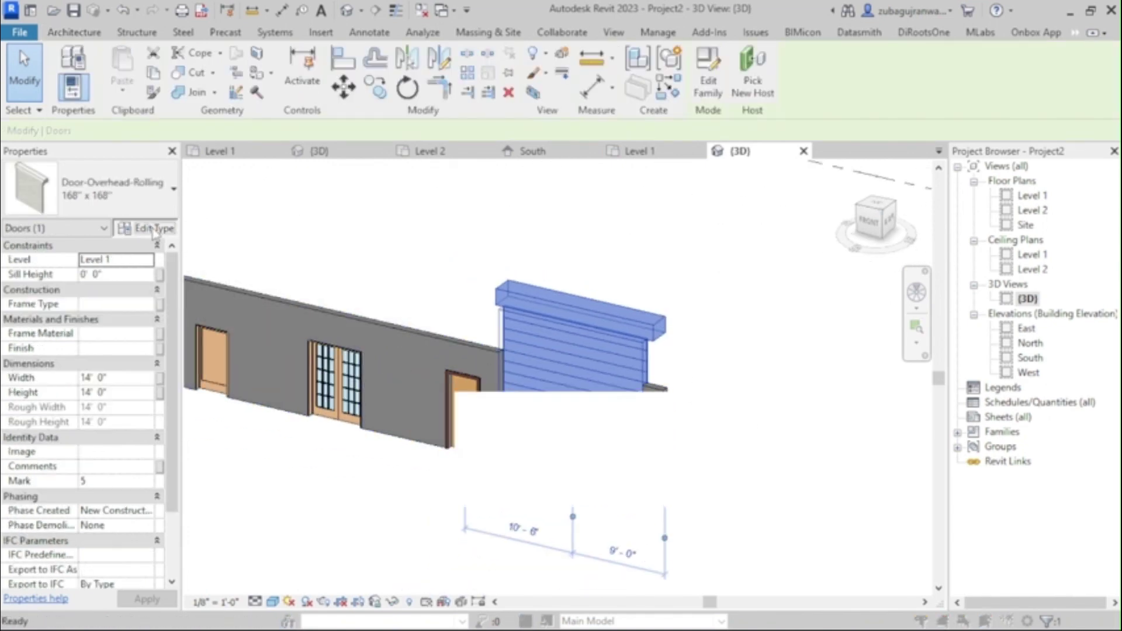
pyautogui.scroll(-3, 865, 319)
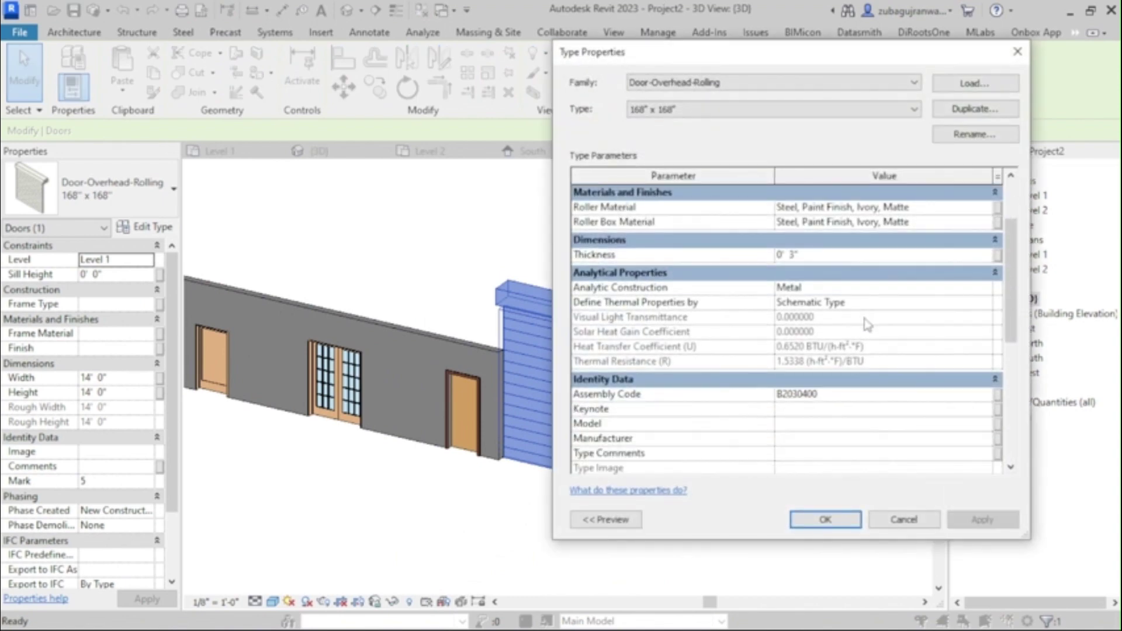
pyautogui.scroll(3, 868, 322)
pyautogui.scroll(-5, 868, 323)
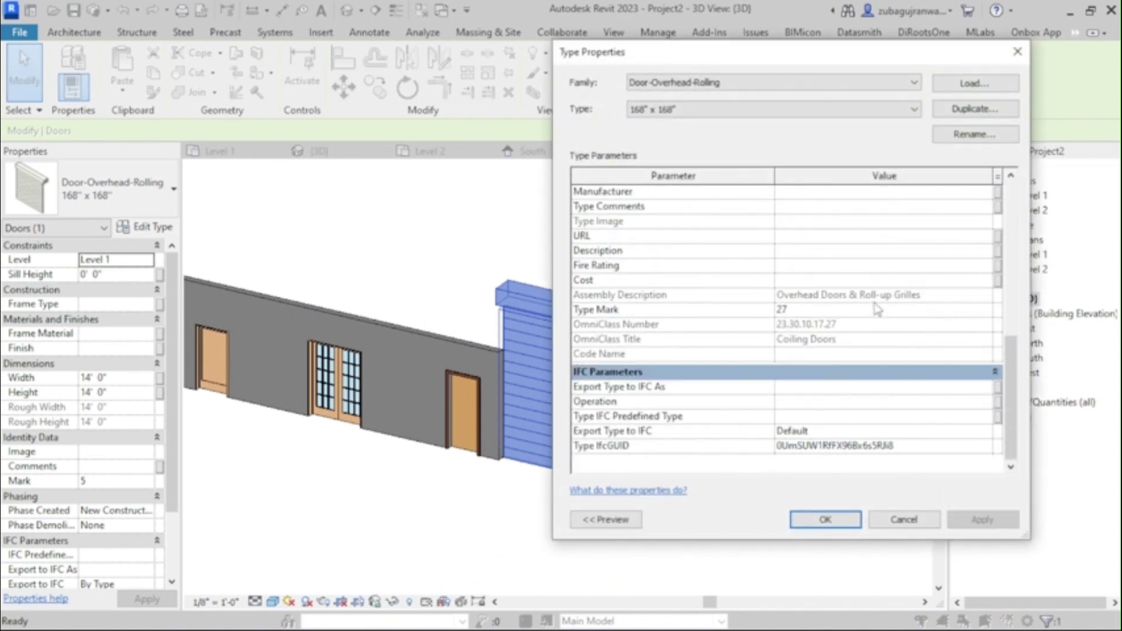
pyautogui.scroll(5, 879, 315)
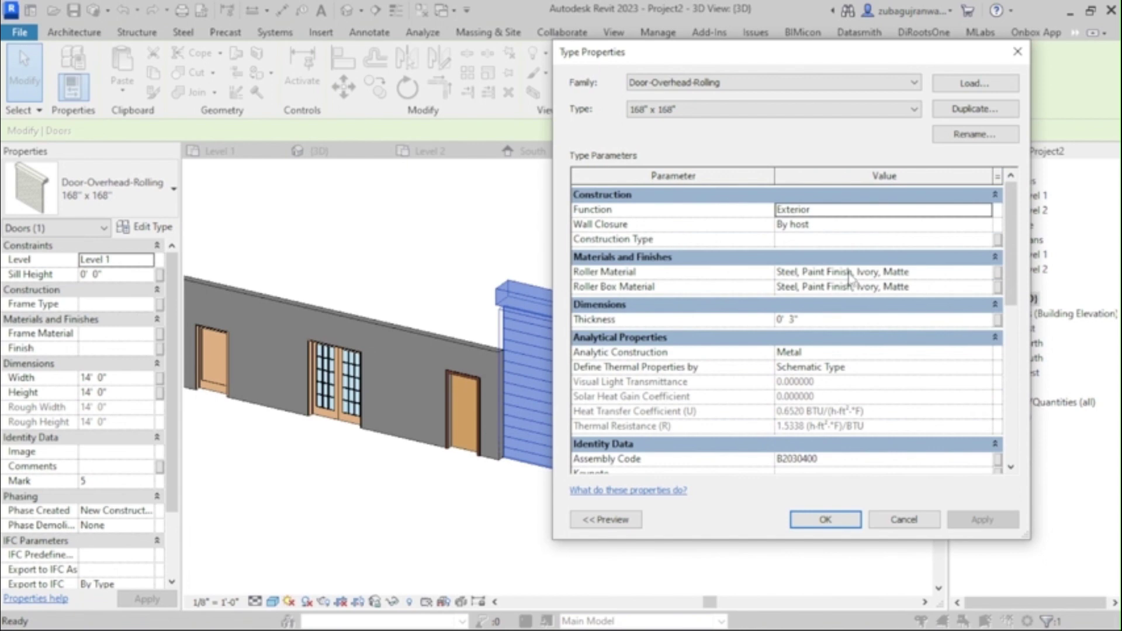
pyautogui.click(838, 321)
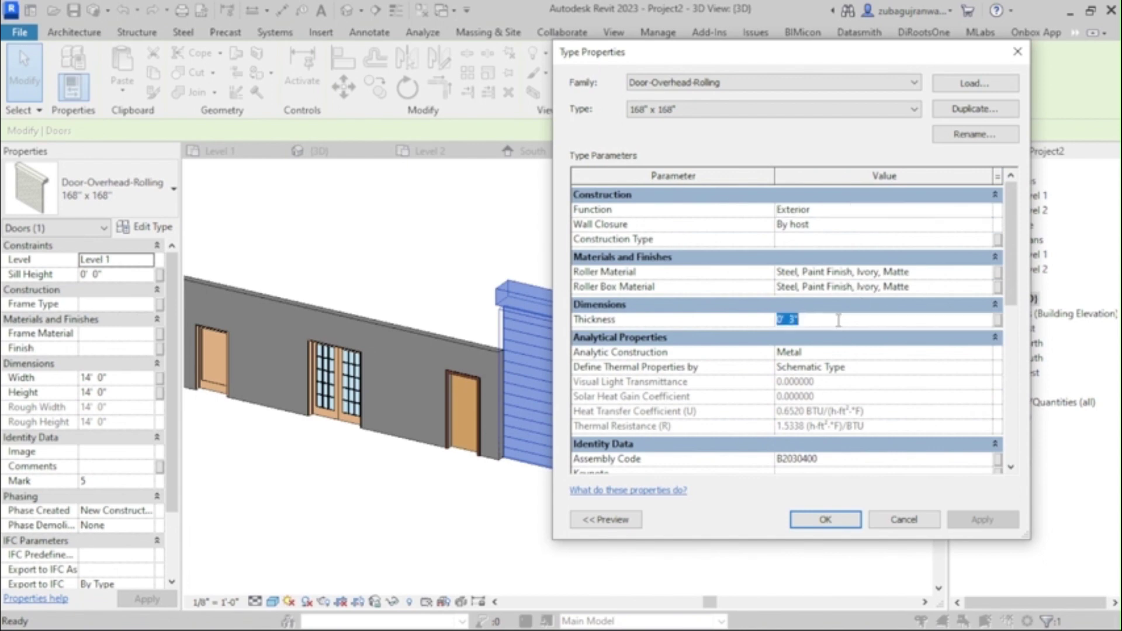
pyautogui.write('0 2')
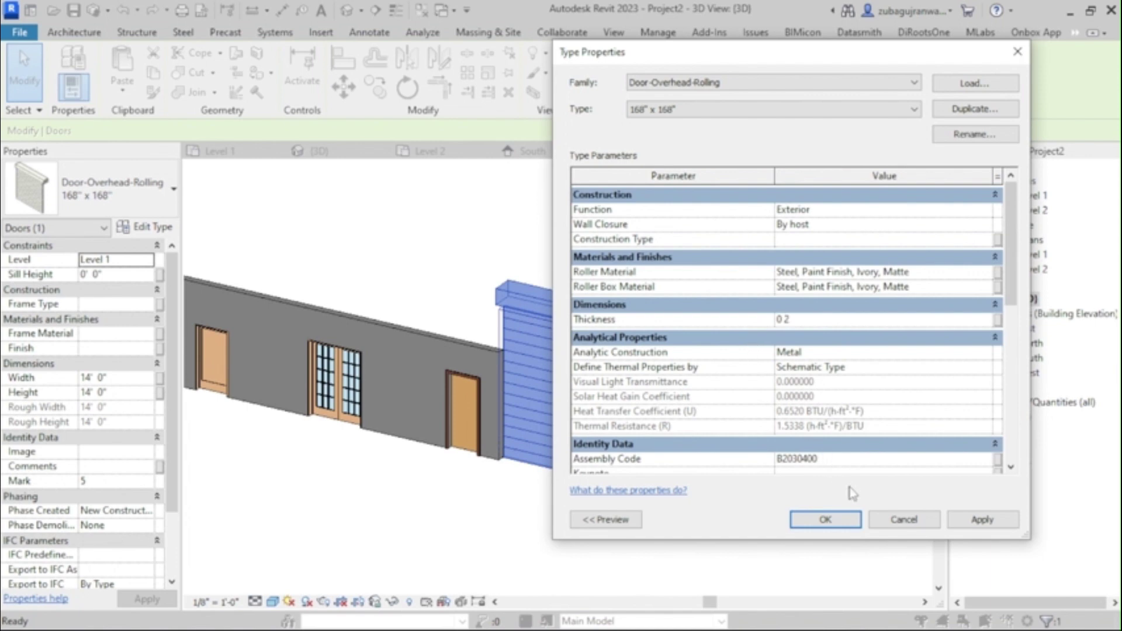
pyautogui.click(974, 529)
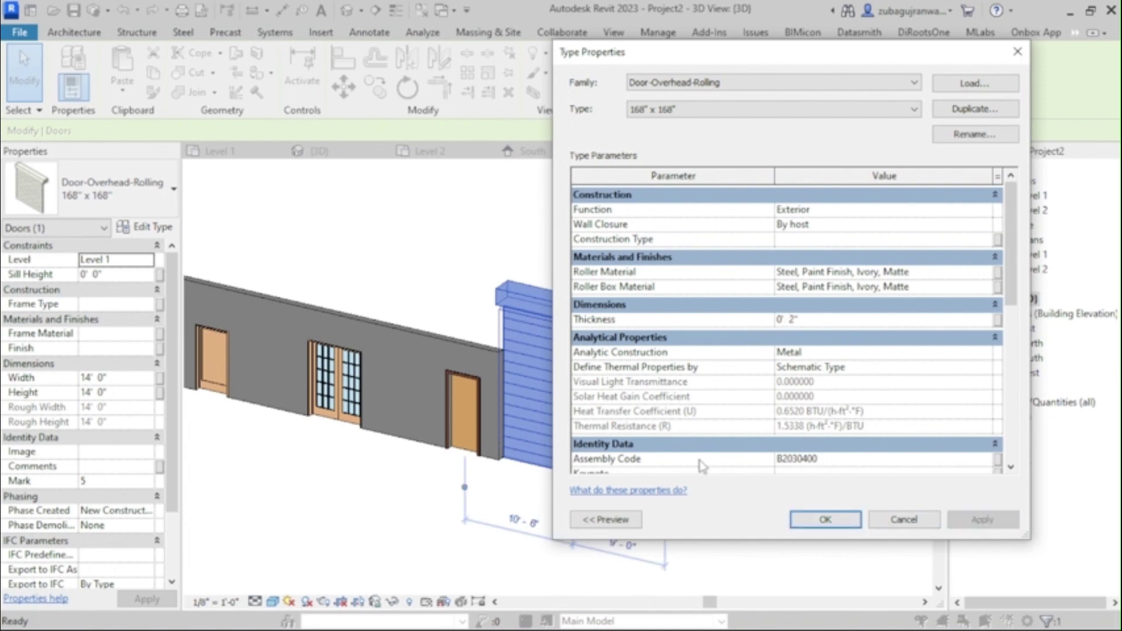
pyautogui.scroll(-7, 849, 342)
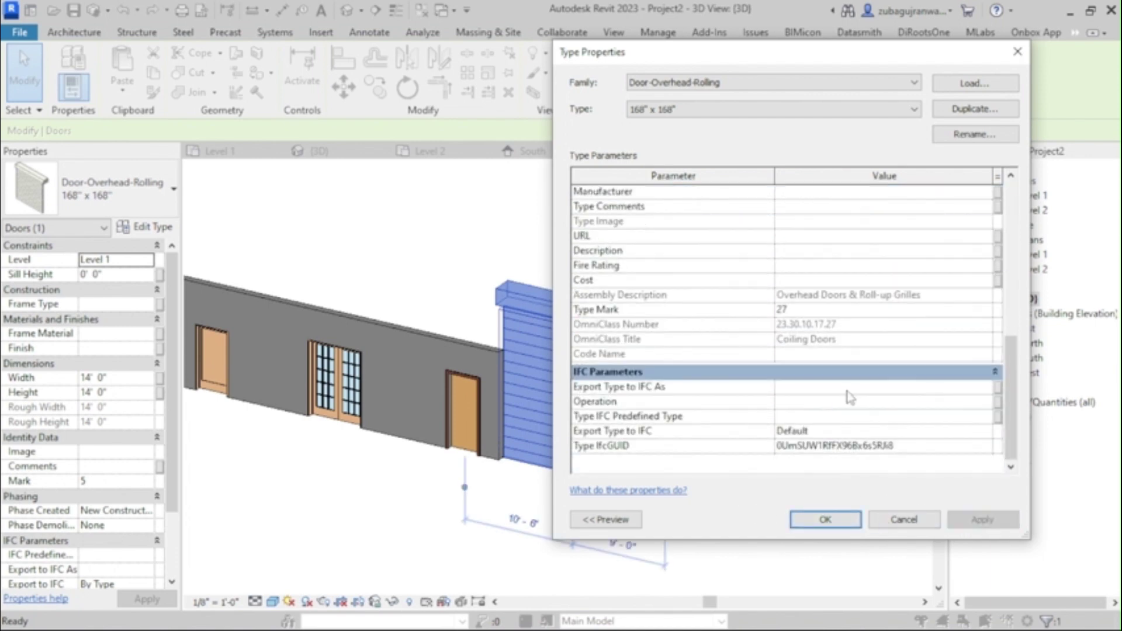
pyautogui.scroll(6, 850, 397)
pyautogui.scroll(1, 850, 397)
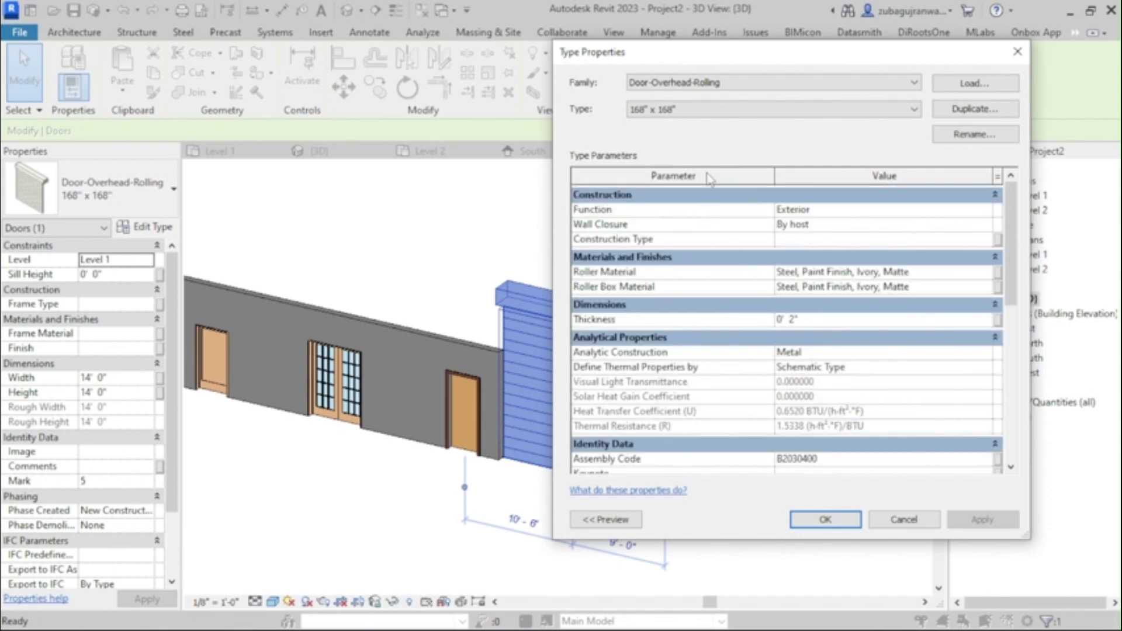
pyautogui.click(831, 527)
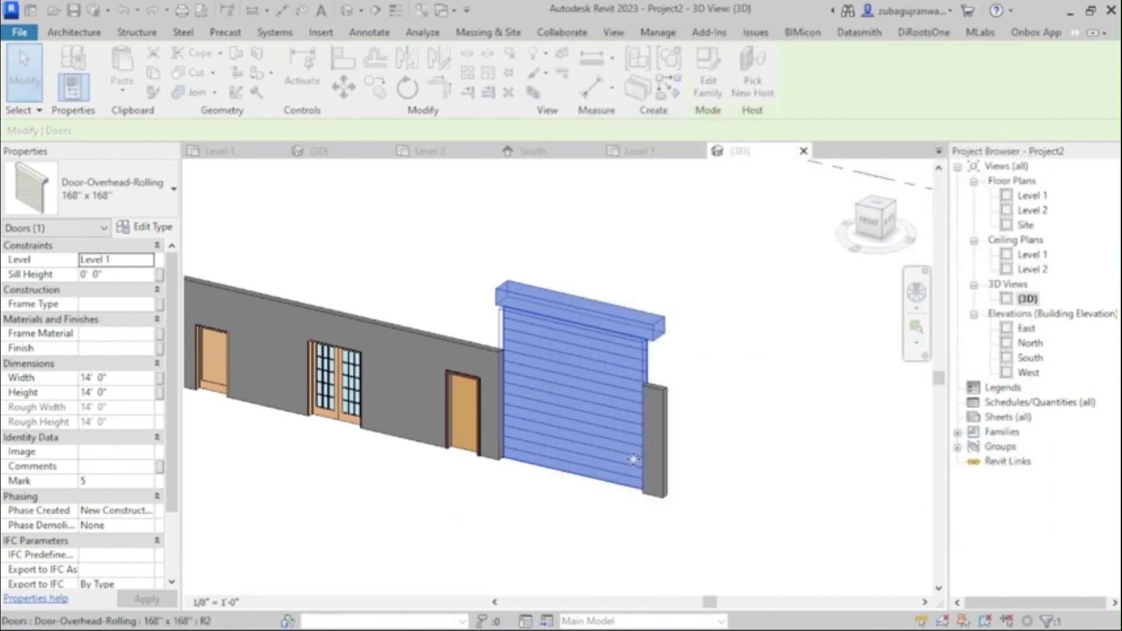
pyautogui.click(816, 388)
# - From the front of the 3D view, set the wall's top constraint to Unconnected with an unconnected height of 20'
pyautogui.scroll(-3, 756, 401)
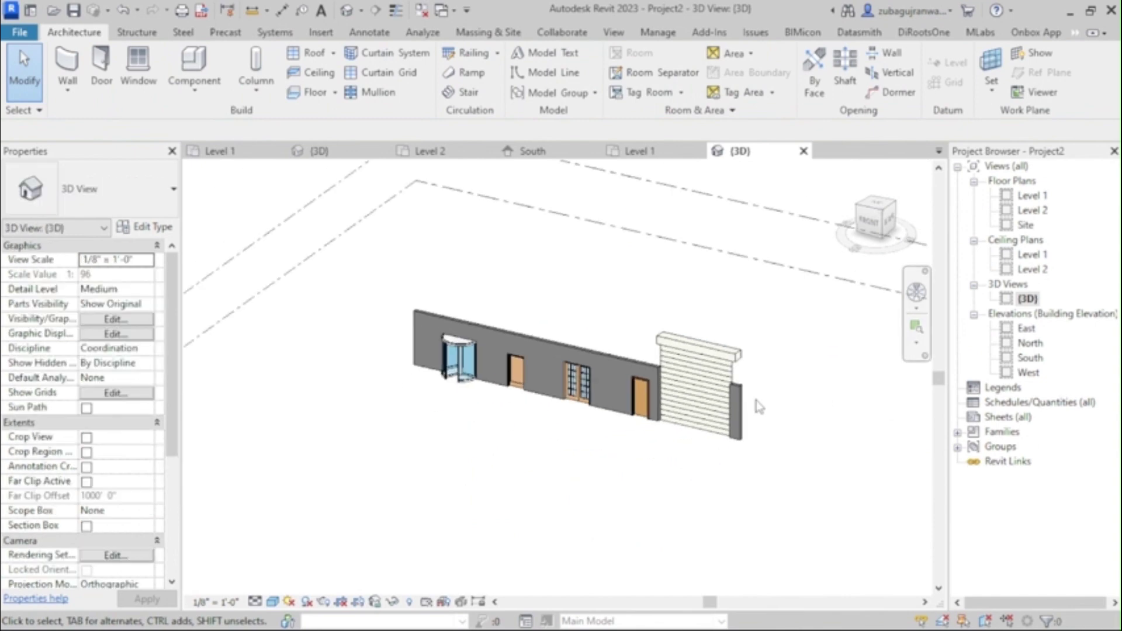
pyautogui.click(745, 411)
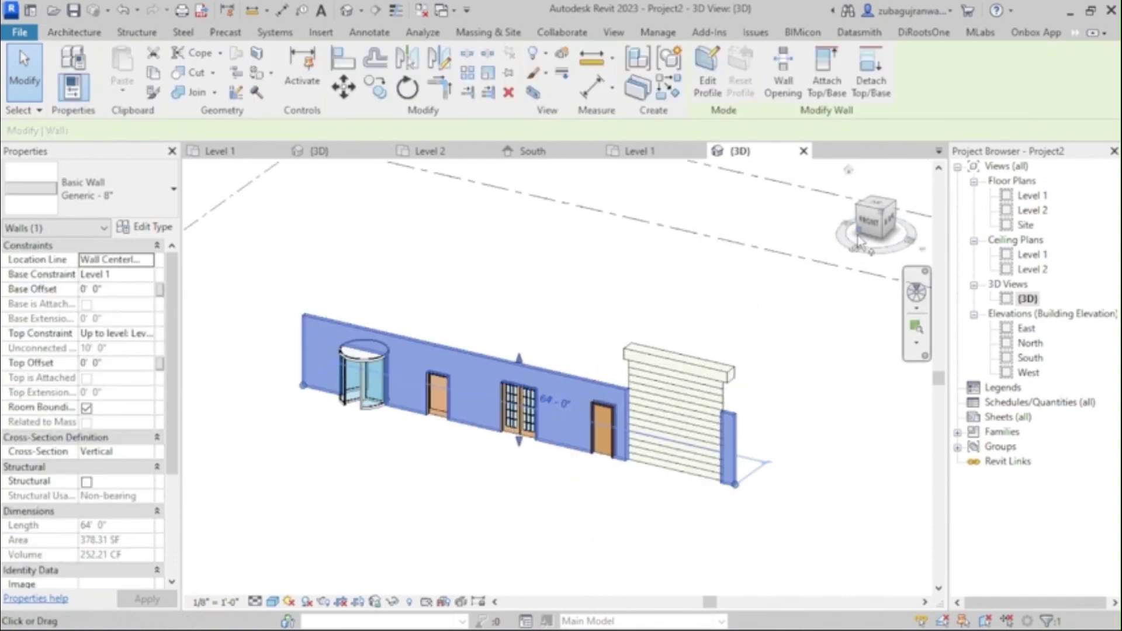
pyautogui.click(868, 221)
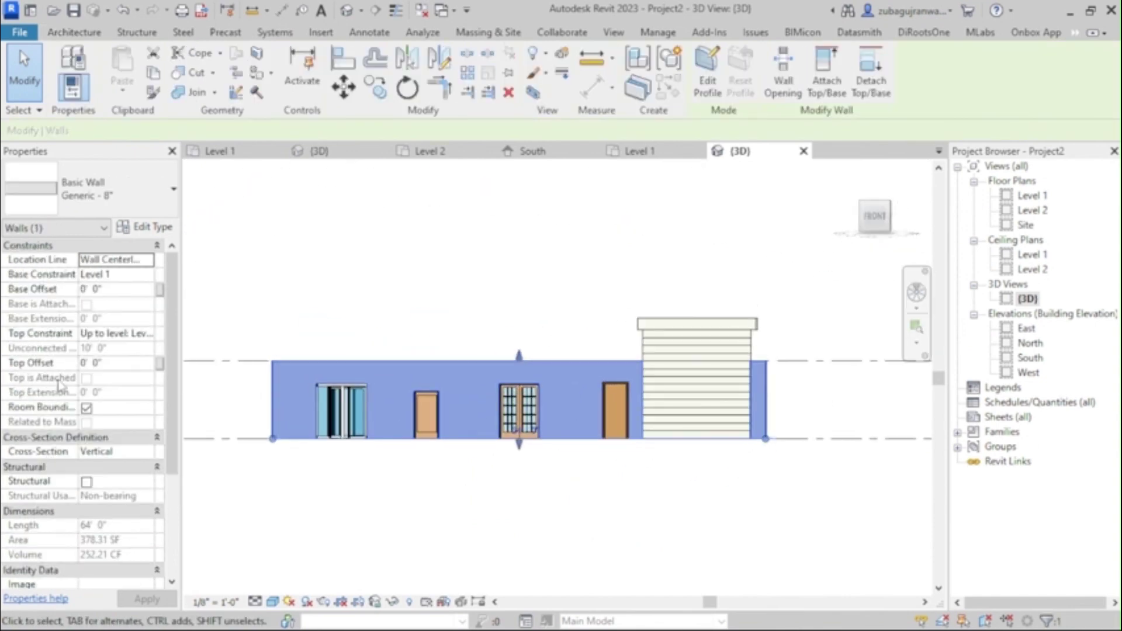
pyautogui.click(152, 334)
pyautogui.click(148, 333)
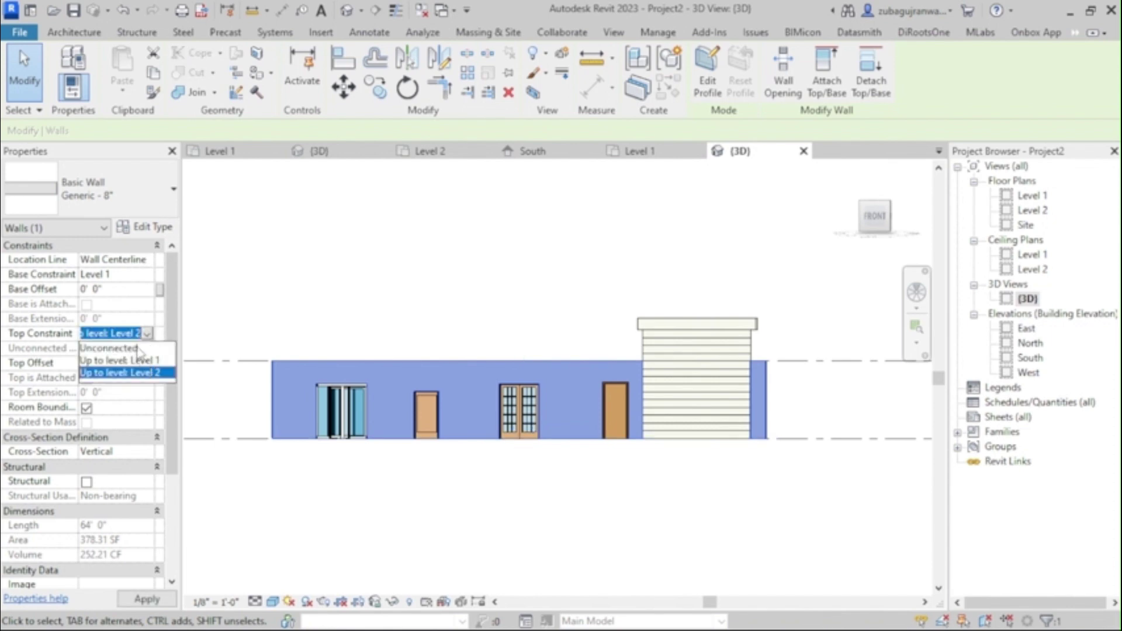
pyautogui.click(138, 348)
pyautogui.click(135, 349)
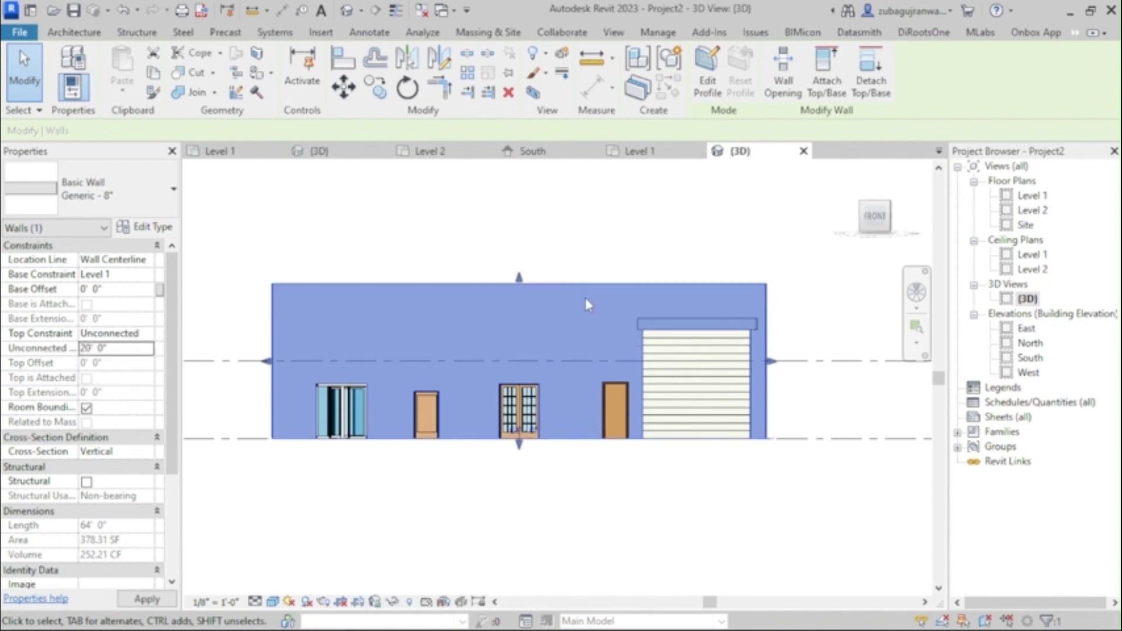
pyautogui.click(637, 233)
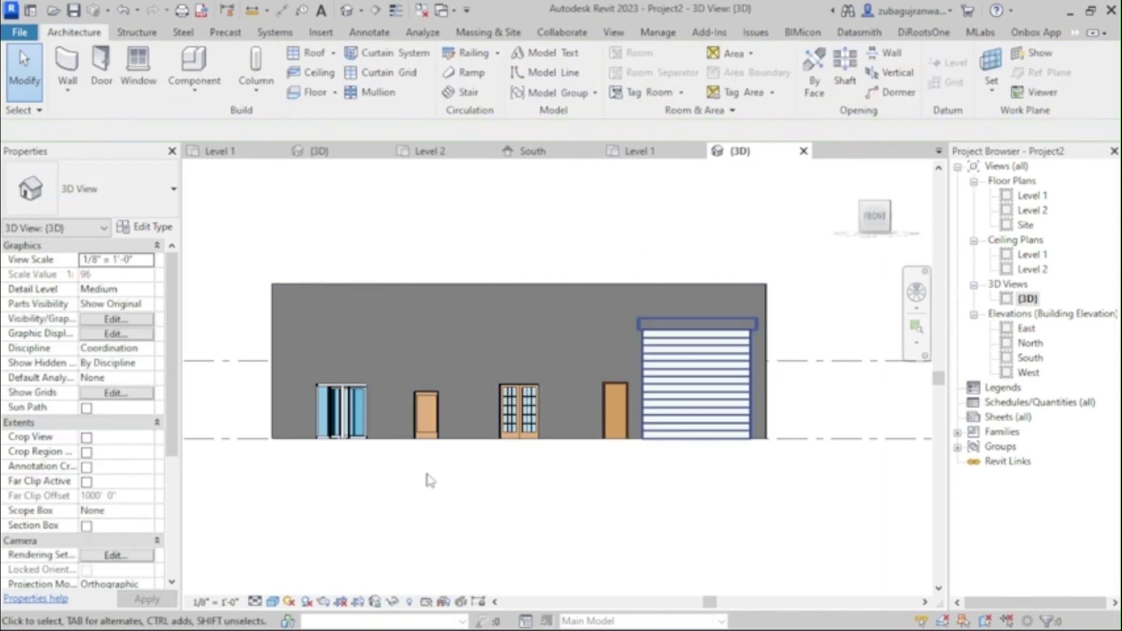
# - Examine the raised wall and its doors in the 3D view from the overhead rolling door's end
pyautogui.moveTo(875, 217); pyautogui.dragTo(771, 245)
pyautogui.moveTo(771, 245)
pyautogui.keyDown('shift'); pyautogui.mouseDown(button='middle')
pyautogui.moveTo(605, 243)
pyautogui.moveTo(626, 251)
pyautogui.moveTo(643, 280)
pyautogui.mouseUp(button='middle'); pyautogui.keyUp('shift')
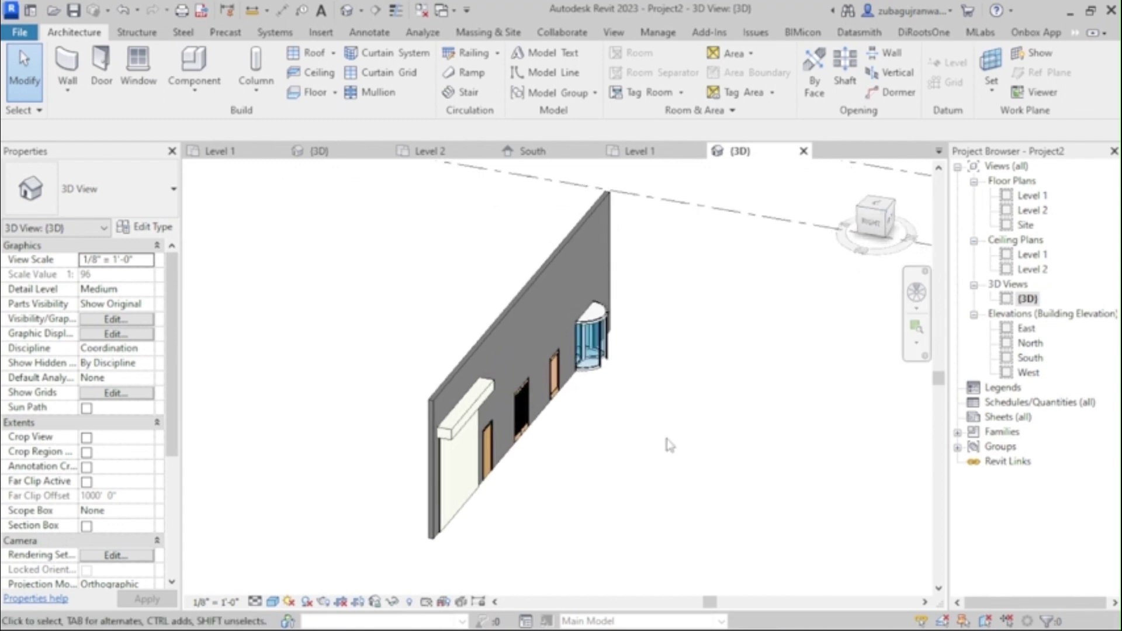
# - Flip the facing of the overhead rolling door to the wall's other side in the Level 1 floor plan
pyautogui.scroll(3, 457, 440)
pyautogui.click(456, 436)
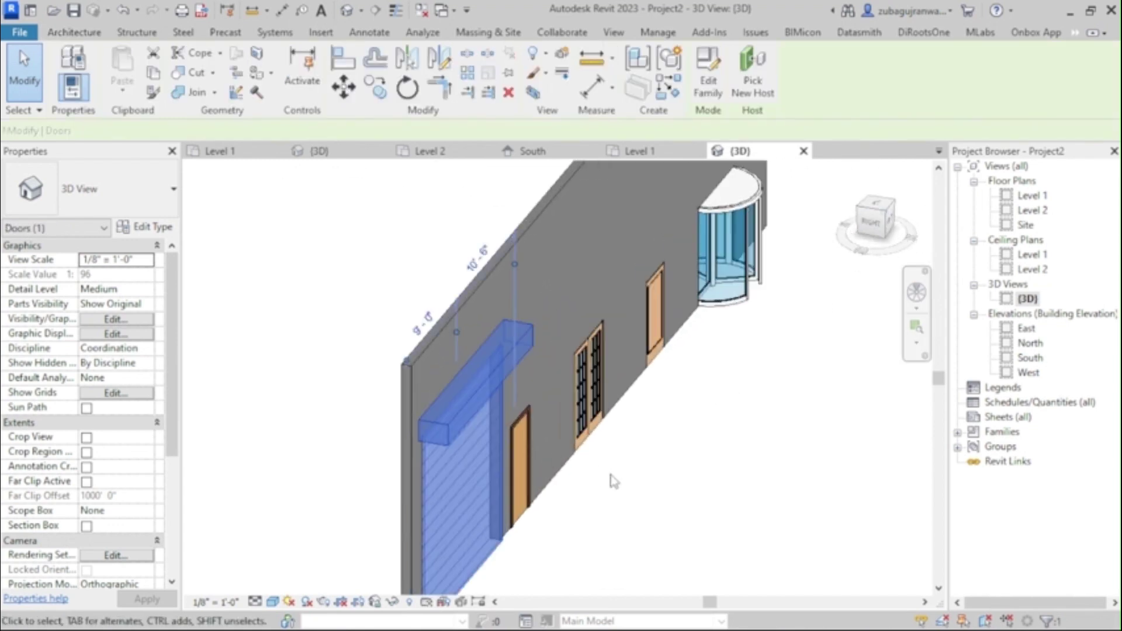
pyautogui.doubleClick(1032, 195)
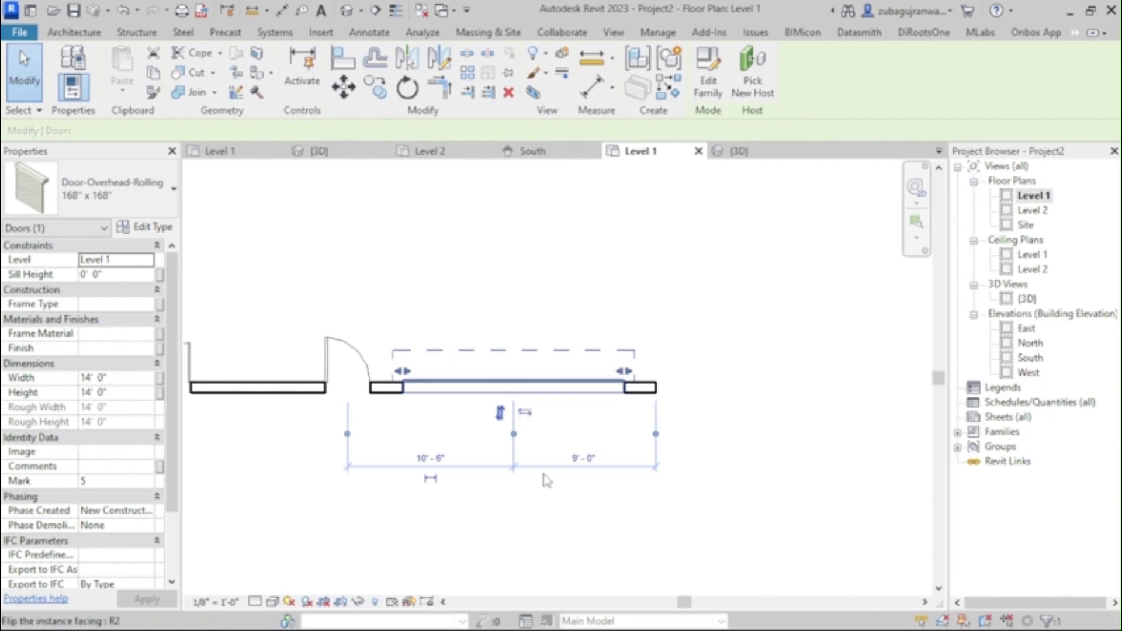
pyautogui.click(707, 528)
pyautogui.scroll(-2, 731, 389)
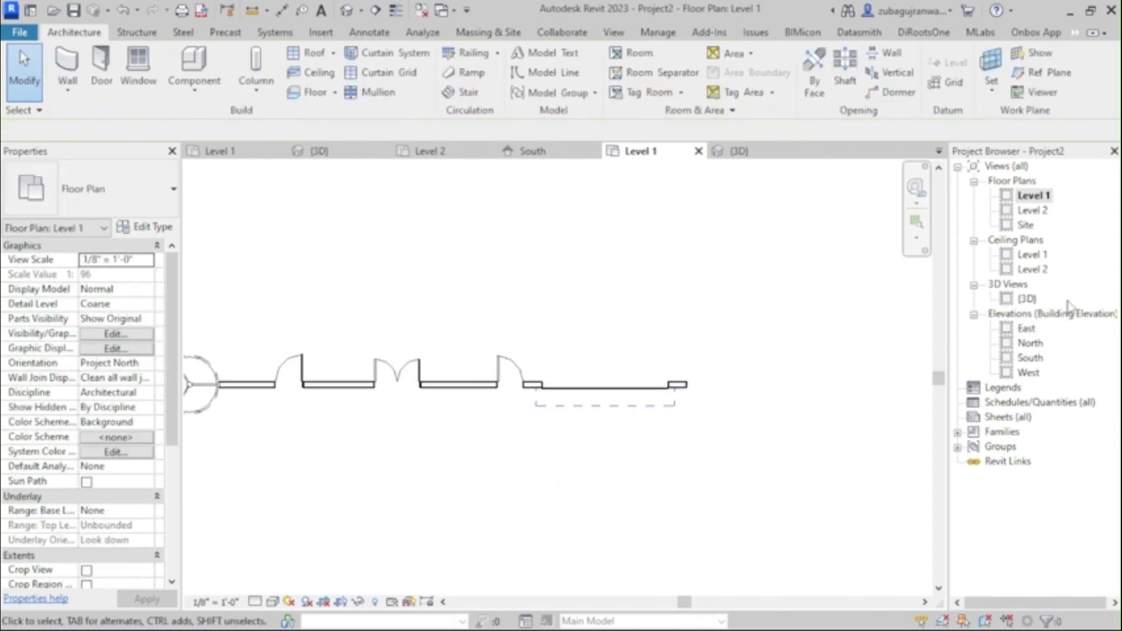
# - Examine the flipped overhead rolling door and the full row of doors from the front-right in the 3D view
pyautogui.doubleClick(1027, 298)
pyautogui.click(875, 248)
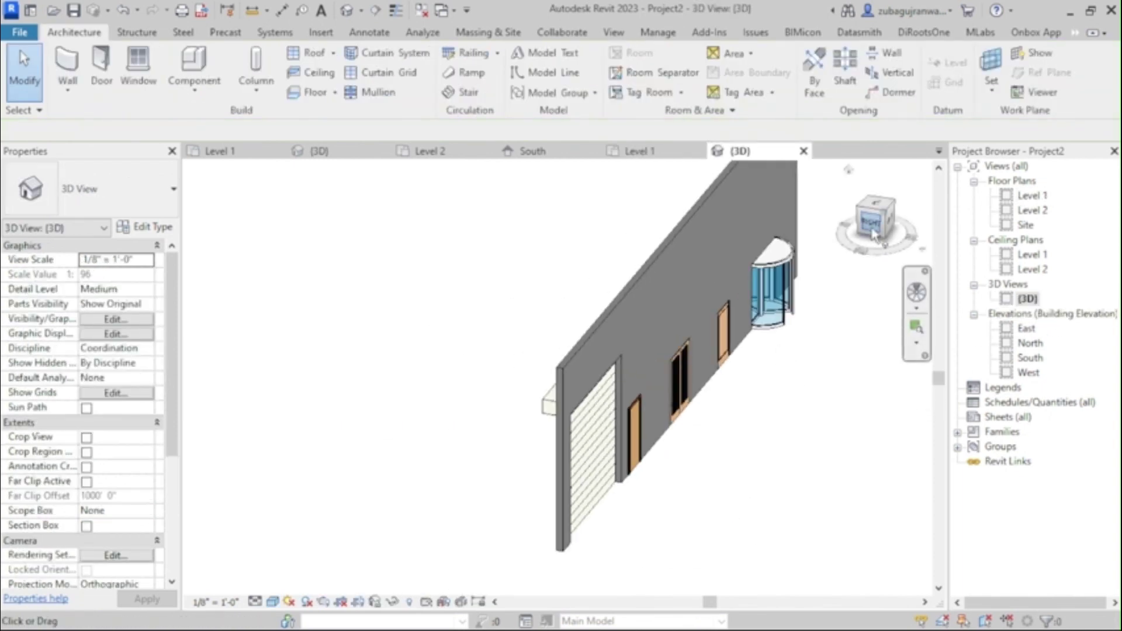
pyautogui.moveTo(871, 229); pyautogui.dragTo(869, 279)
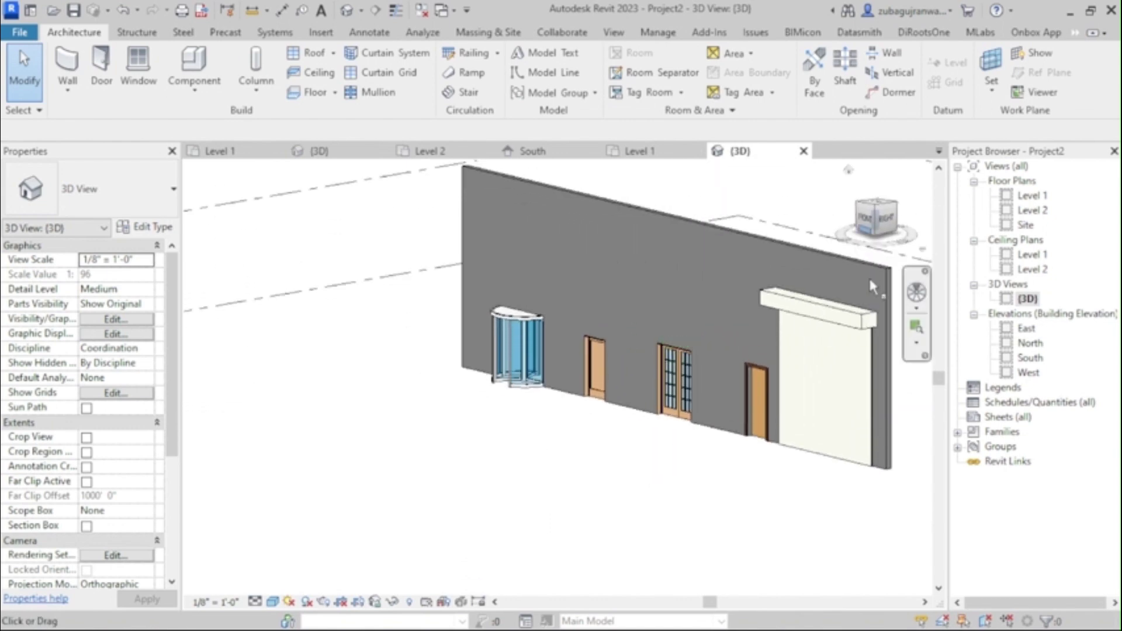
pyautogui.scroll(-3, 476, 453)
pyautogui.scroll(2, 737, 407)
pyautogui.scroll(2, 549, 383)
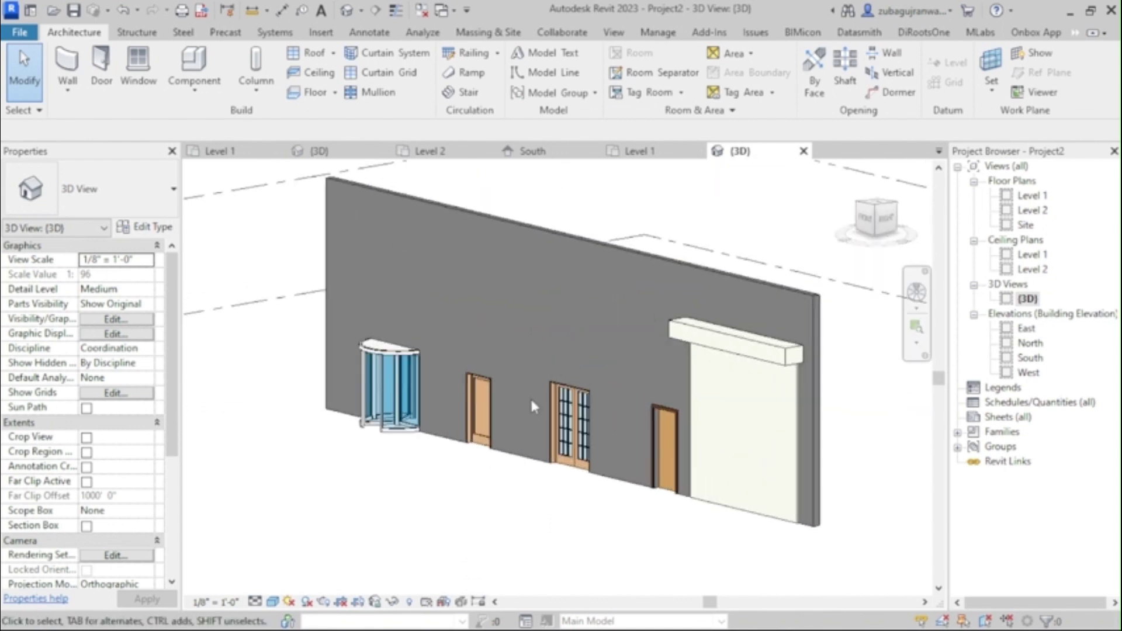
pyautogui.scroll(-1, 550, 380)
pyautogui.scroll(1, 601, 359)
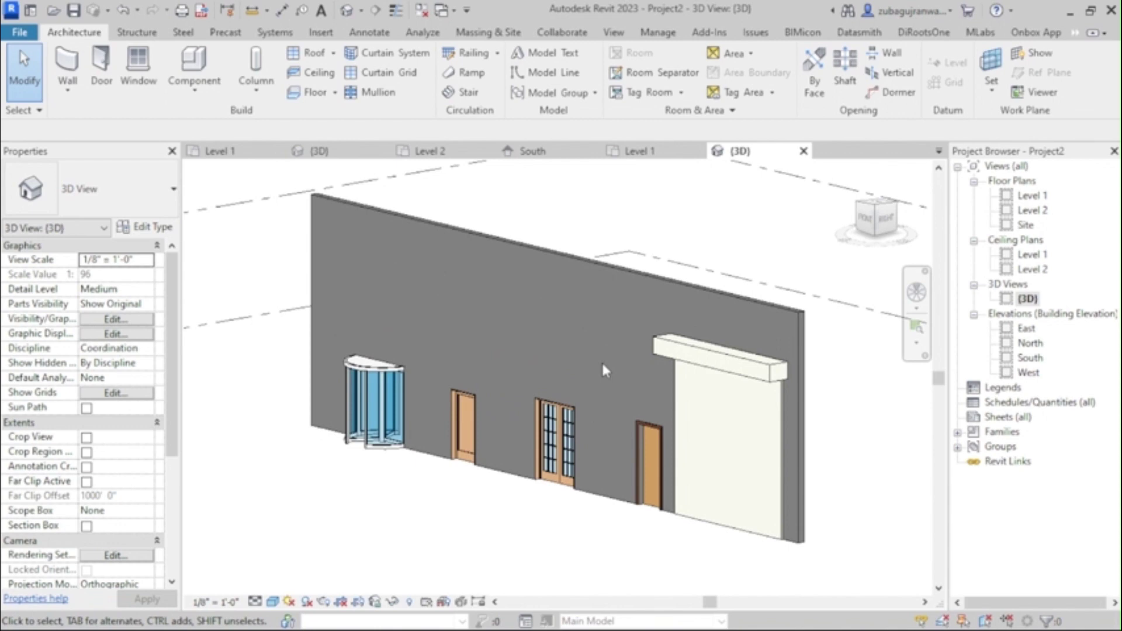